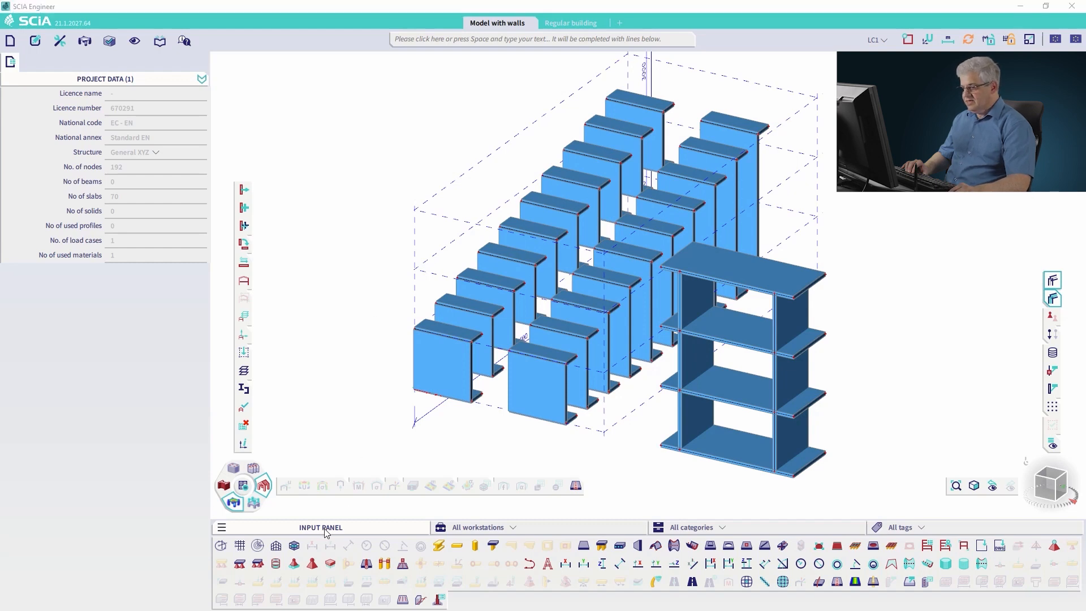
Step: Limit the input commands to the Structure workstation and find and open the Storeys manager
{"action": "left_click", "coordinate": [470, 530]}
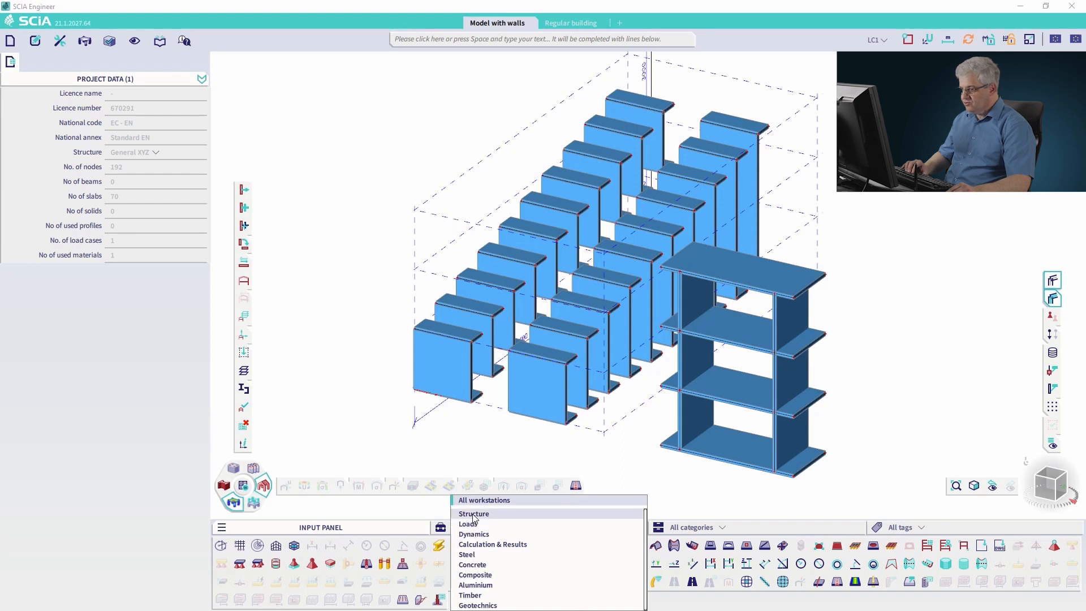
{"action": "left_click", "coordinate": [474, 516]}
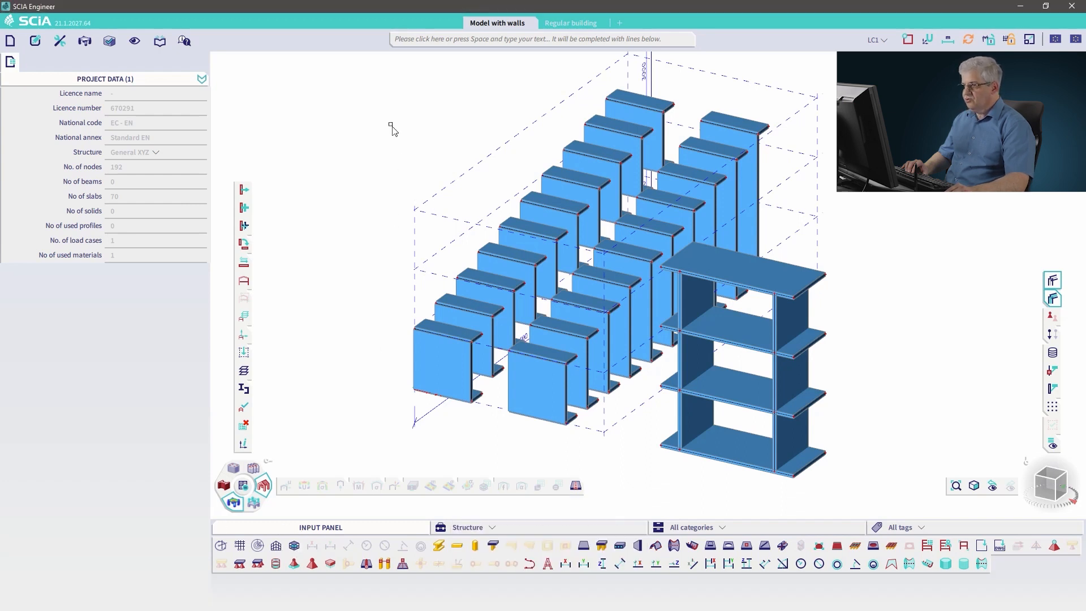
{"action": "left_click", "coordinate": [402, 40]}
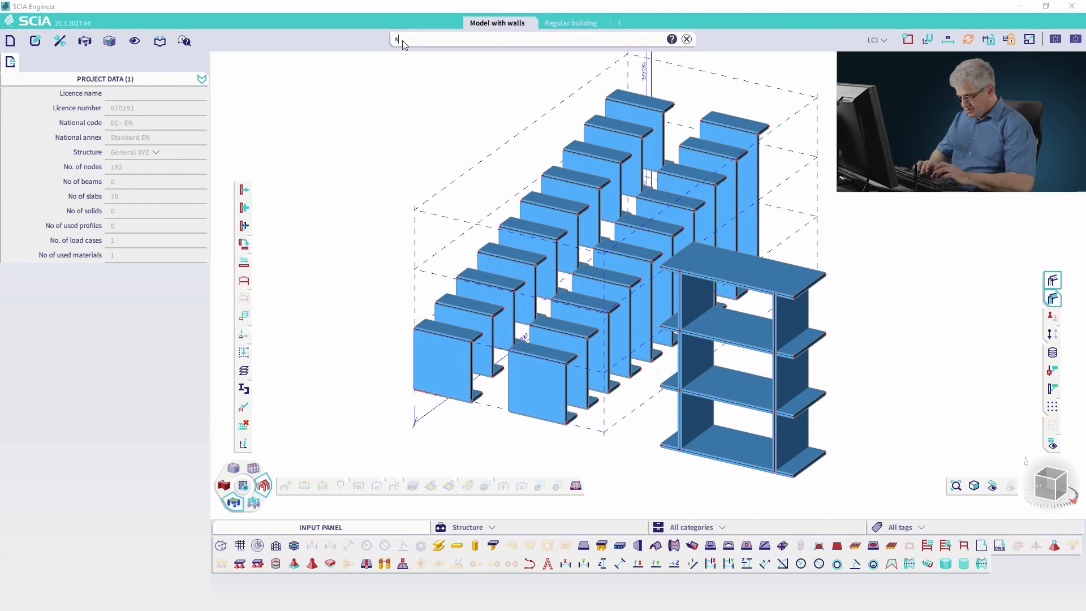
{"action": "type", "text": "Storey"}
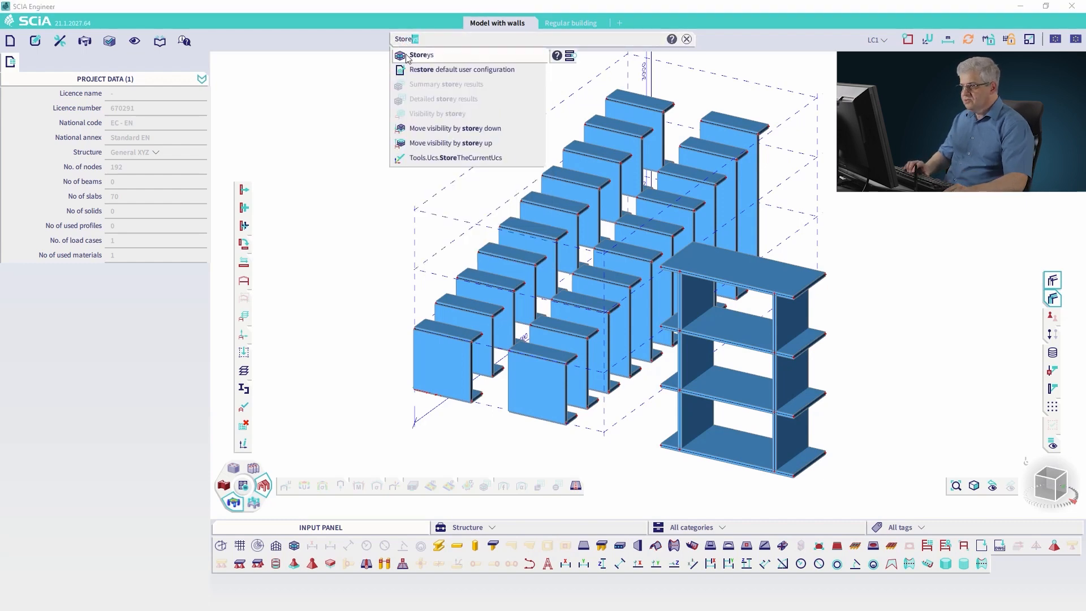
{"action": "left_click", "coordinate": [407, 55]}
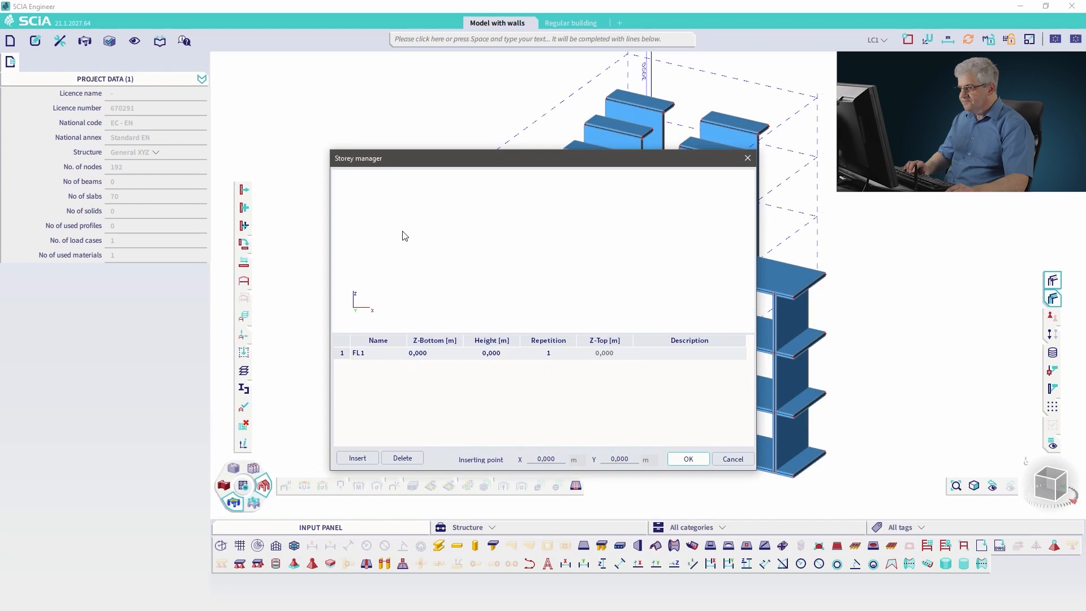
Step: Give storey FL1 a height of 3 m and a repetition of 3
{"action": "left_click", "coordinate": [375, 353]}
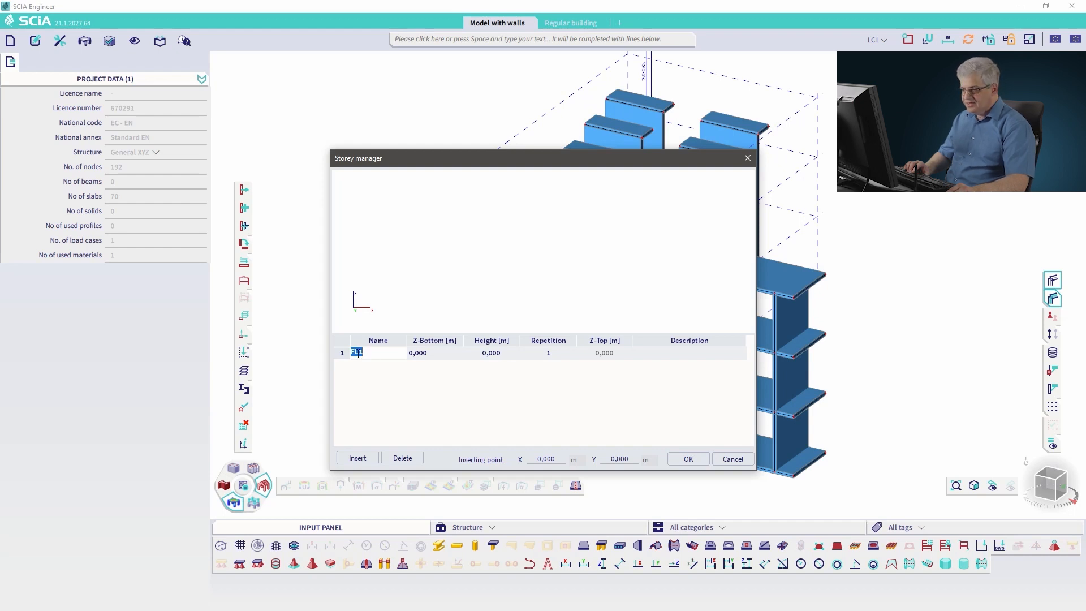
{"action": "left_click_drag", "start_coordinate": [364, 352], "coordinate": [358, 353]}
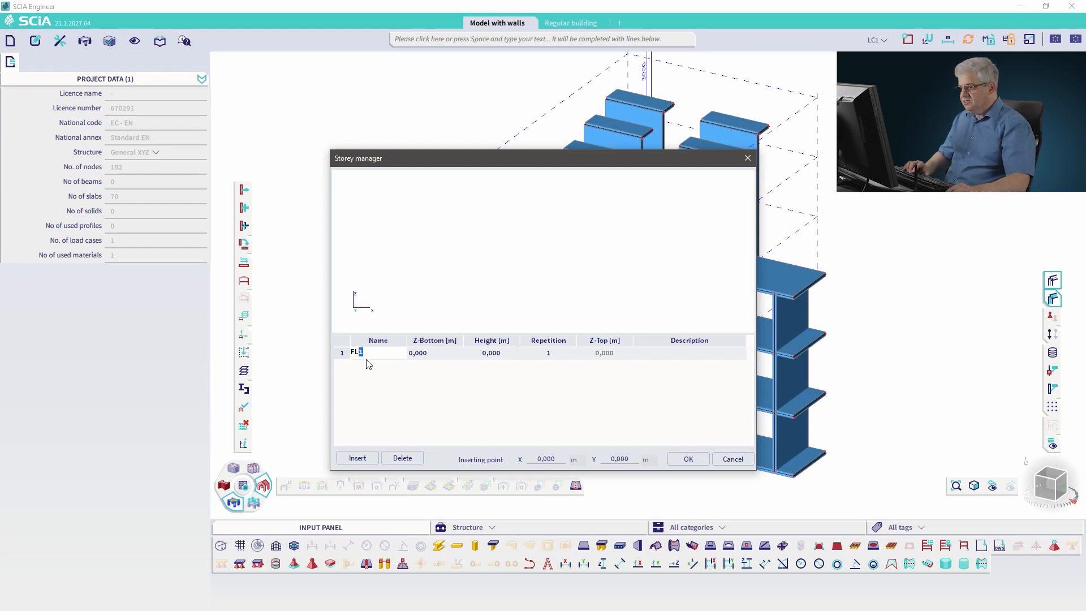
{"action": "left_click", "coordinate": [435, 353]}
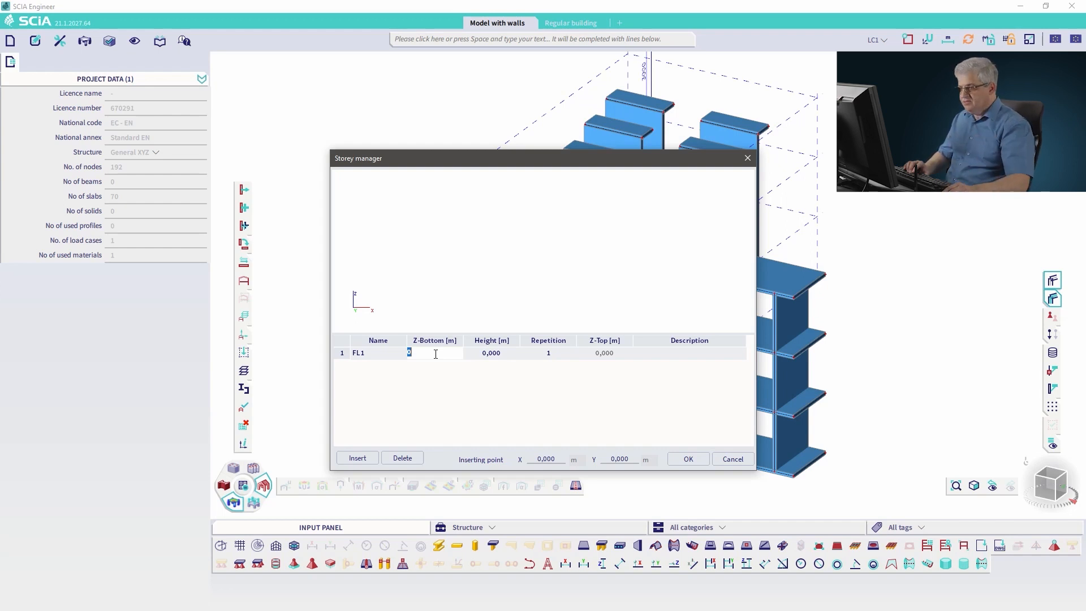
{"action": "left_click", "coordinate": [509, 357]}
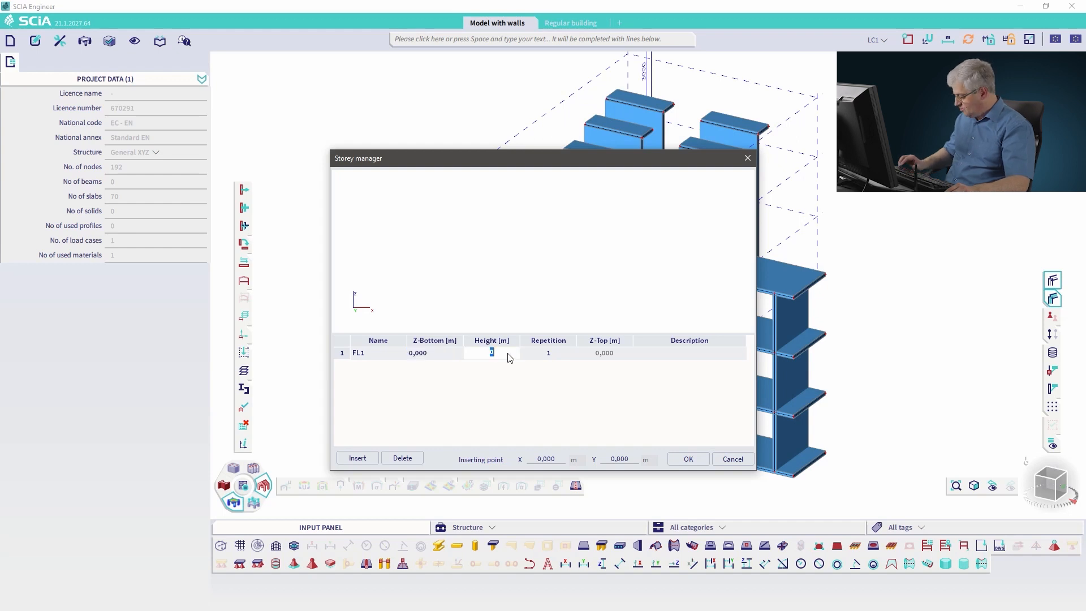
{"action": "type", "text": "3"}
{"action": "key", "text": "Return"}
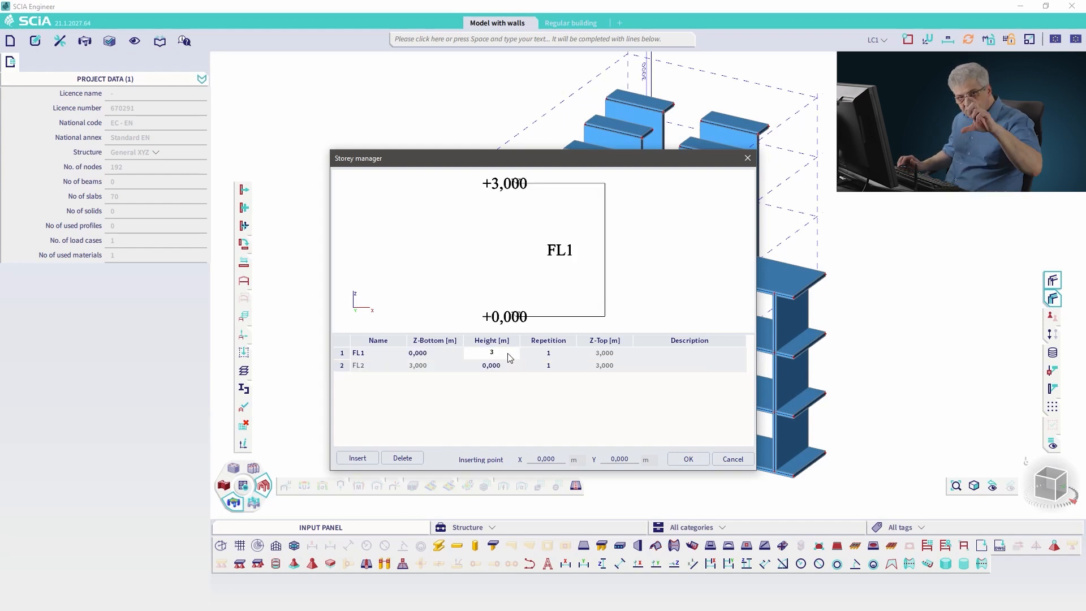
{"action": "left_click", "coordinate": [549, 356]}
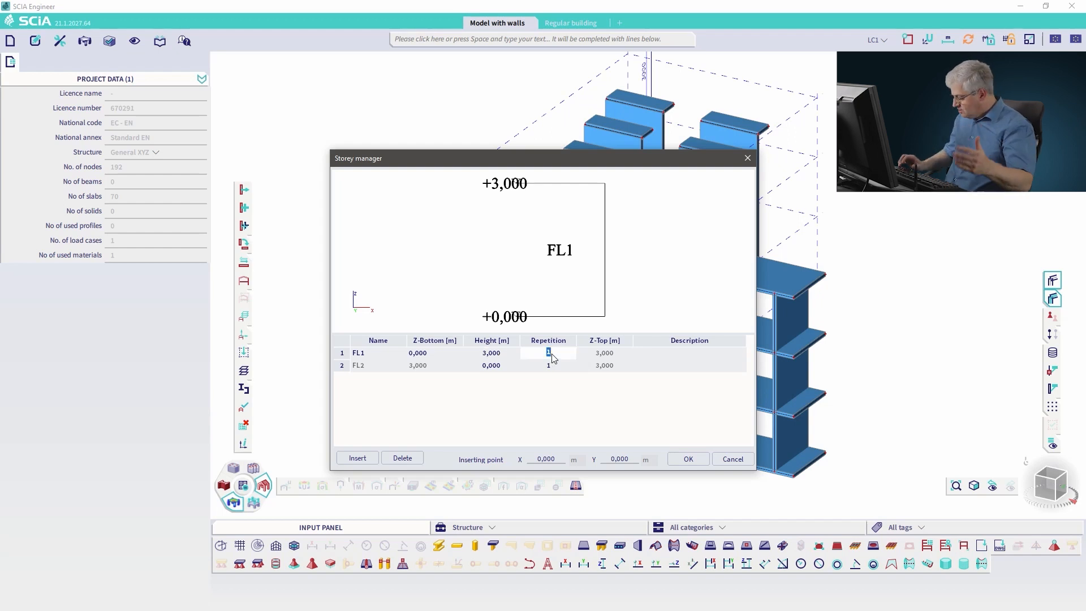
{"action": "type", "text": "3"}
{"action": "key", "text": "Return"}
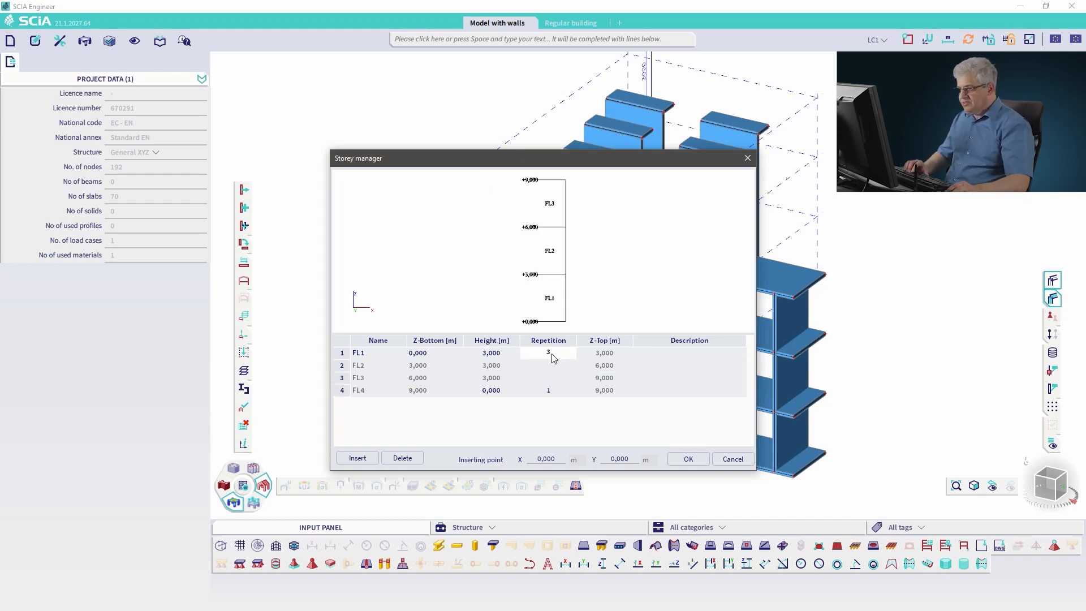
{"action": "left_click", "coordinate": [661, 358]}
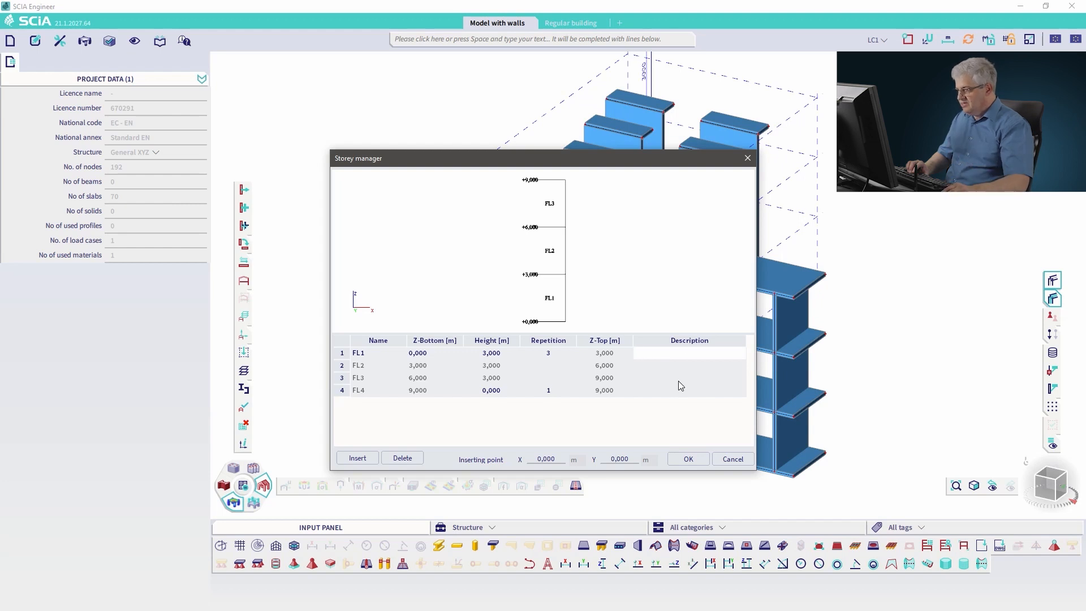
Step: Set the storeys' inserting point to X = -1 m and accept the storey definition
{"action": "left_click_drag", "start_coordinate": [557, 458], "coordinate": [536, 462]}
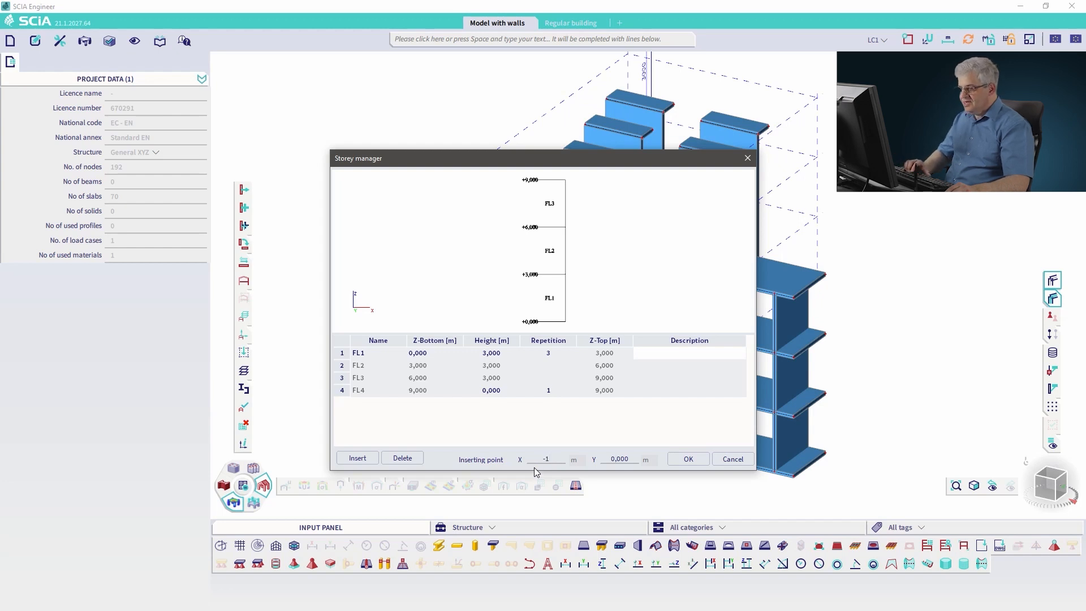
{"action": "type", "text": "-1"}
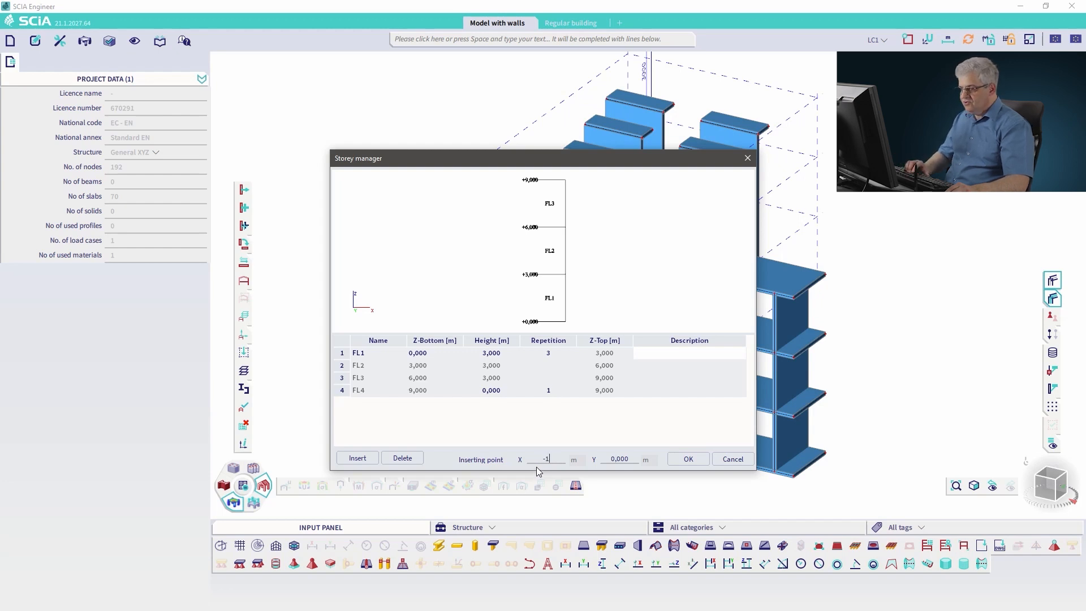
{"action": "left_click", "coordinate": [683, 460]}
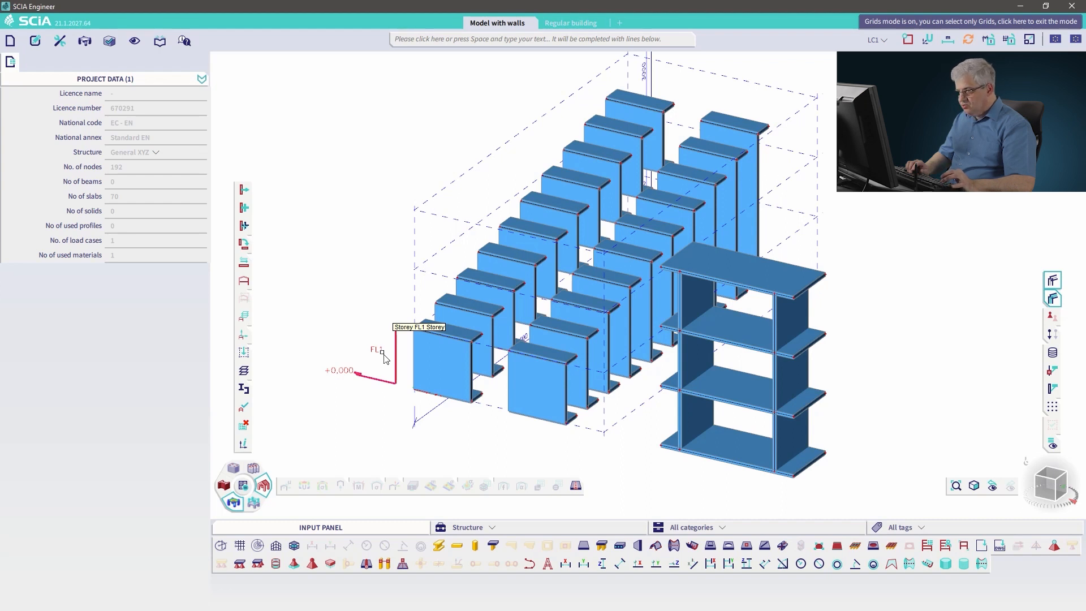
{"action": "left_click", "coordinate": [133, 40]}
{"action": "mouse_move", "coordinate": [241, 93]}
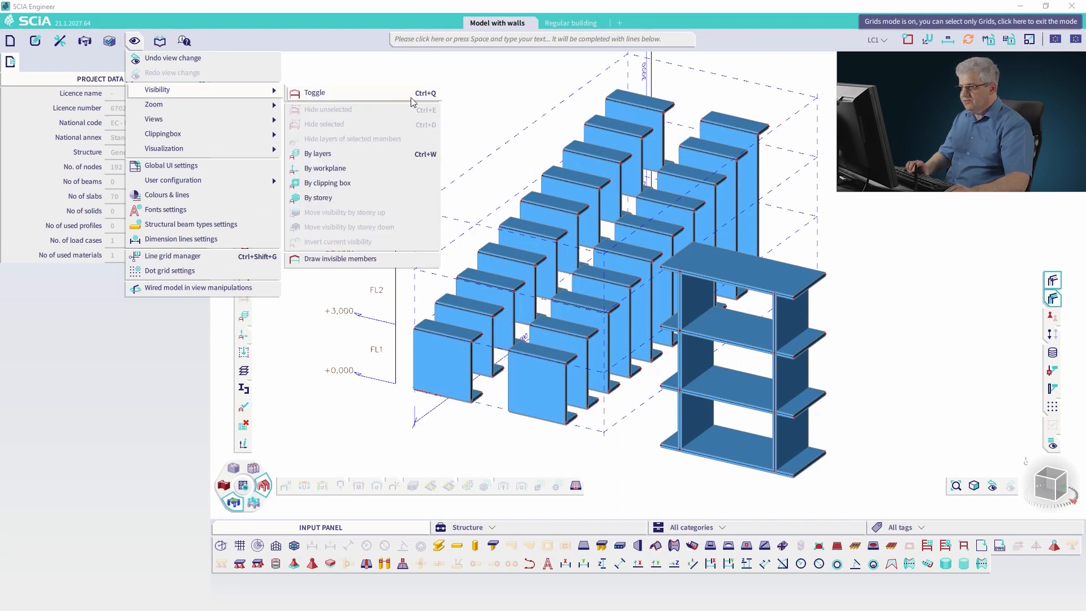
{"action": "left_click", "coordinate": [301, 371]}
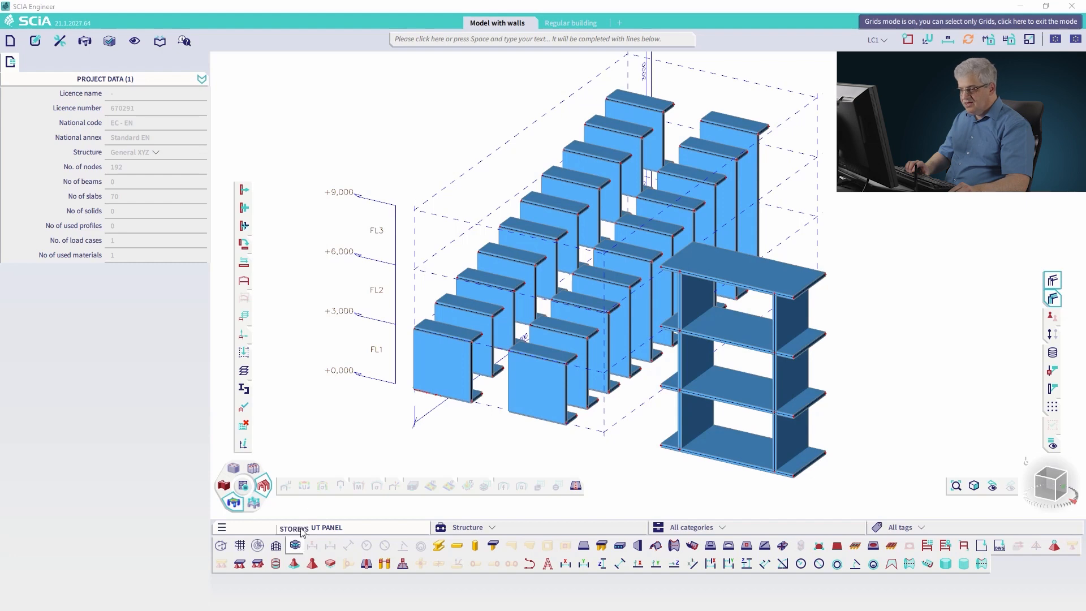
{"action": "left_click", "coordinate": [295, 544]}
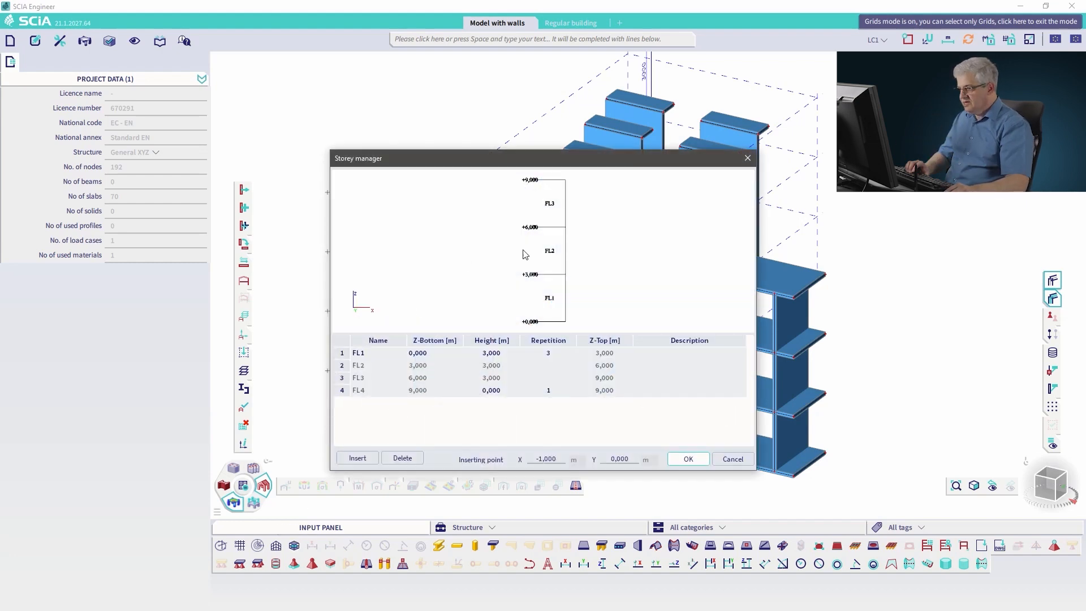
{"action": "left_click", "coordinate": [688, 459]}
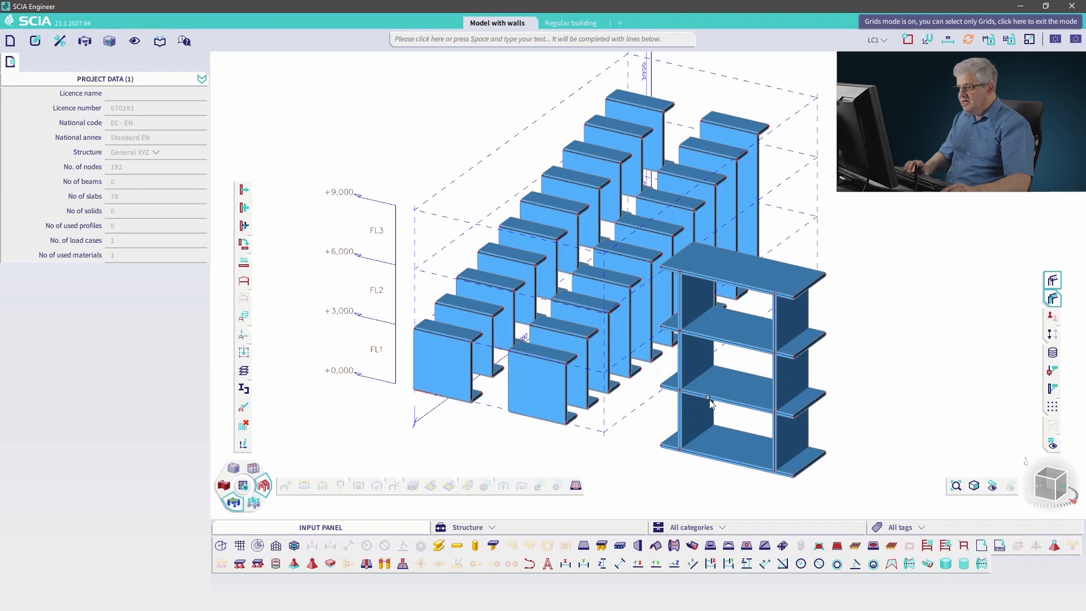
Step: Exit Grids mode and set all storeys to include members on top but not members on bottom
{"action": "left_click", "coordinate": [1010, 40]}
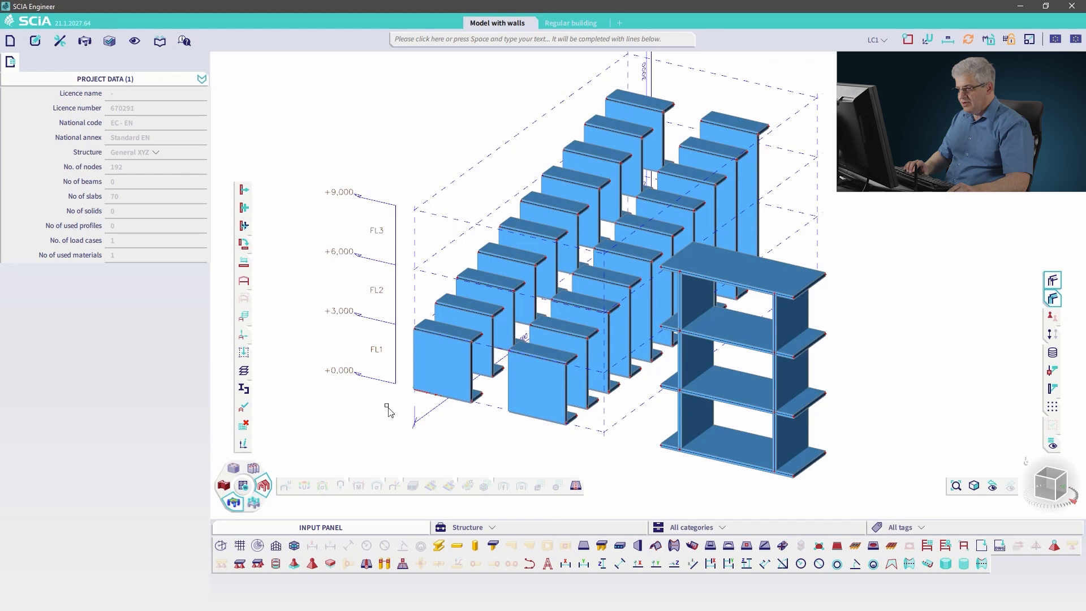
{"action": "left_click_drag", "start_coordinate": [386, 401], "coordinate": [313, 161]}
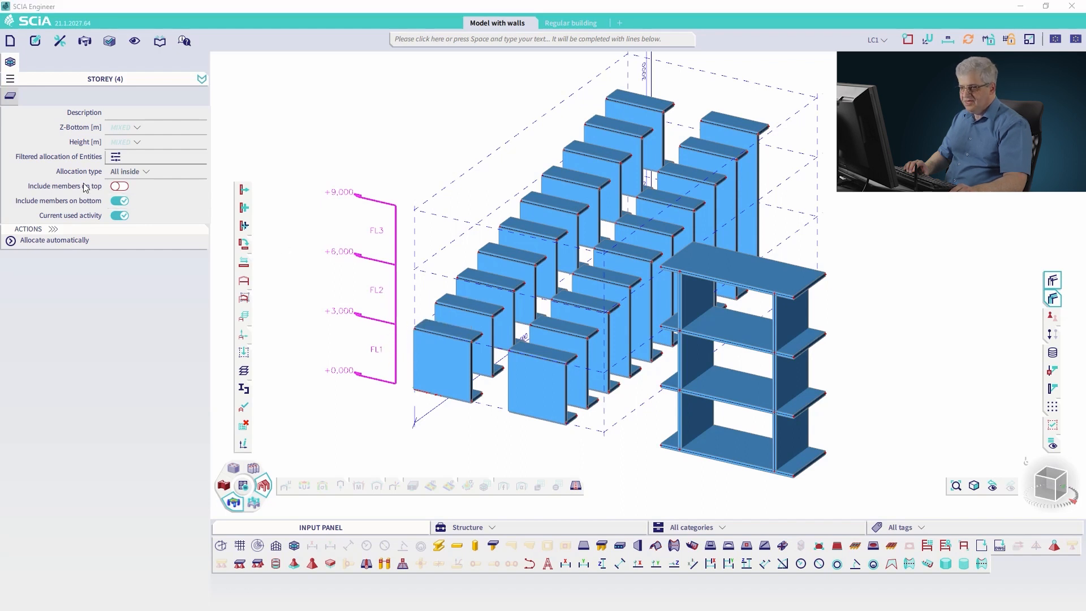
{"action": "left_click", "coordinate": [120, 186]}
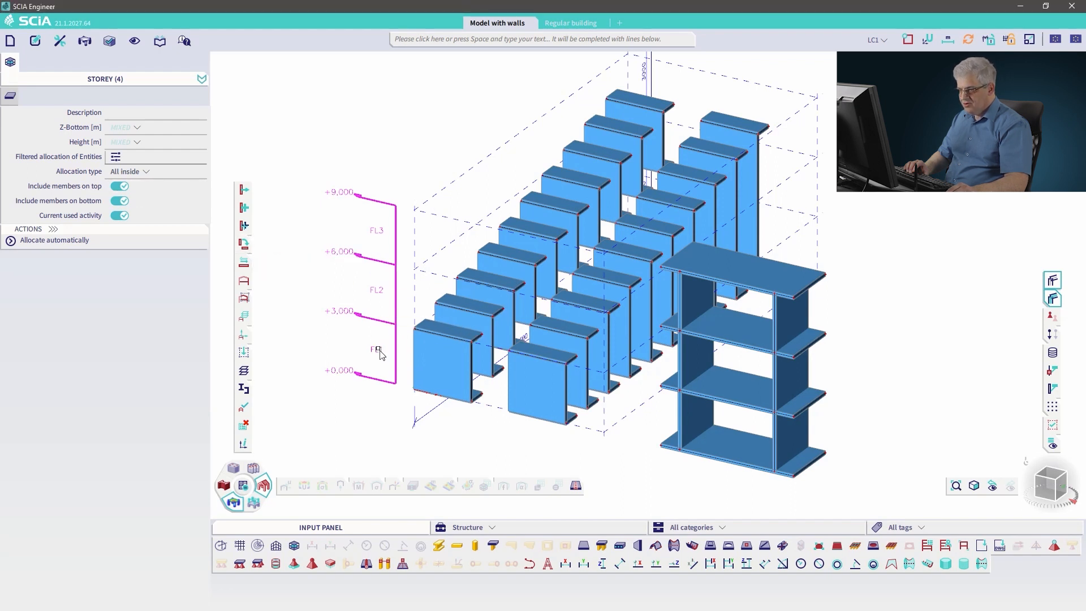
{"action": "left_click", "coordinate": [119, 201]}
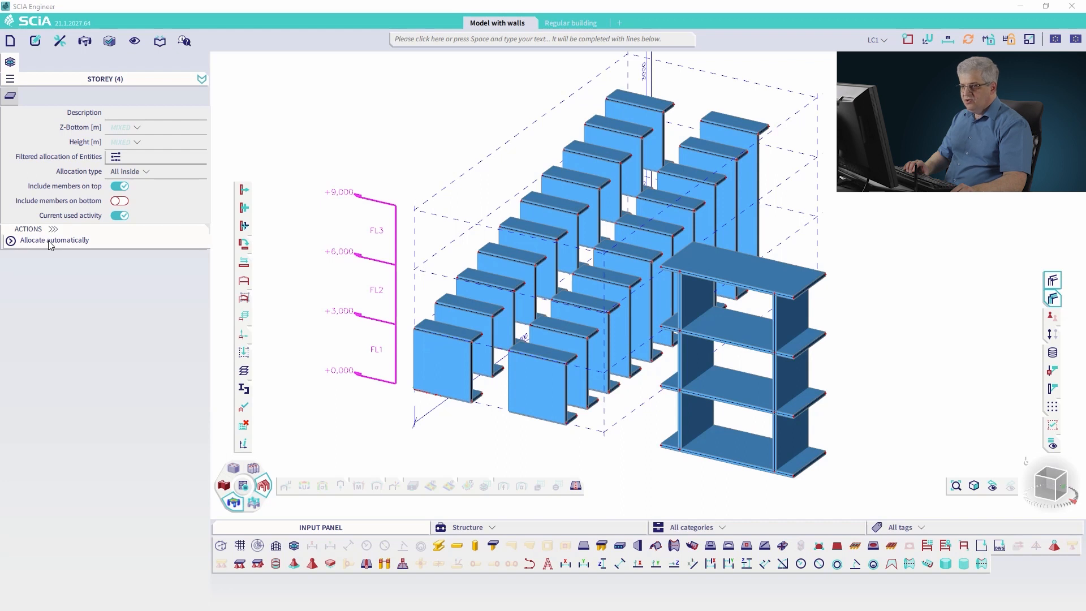
Step: Set the allocation type of all storeys to Part inside, allocate the members automatically and clear the selection
{"action": "left_click", "coordinate": [148, 175]}
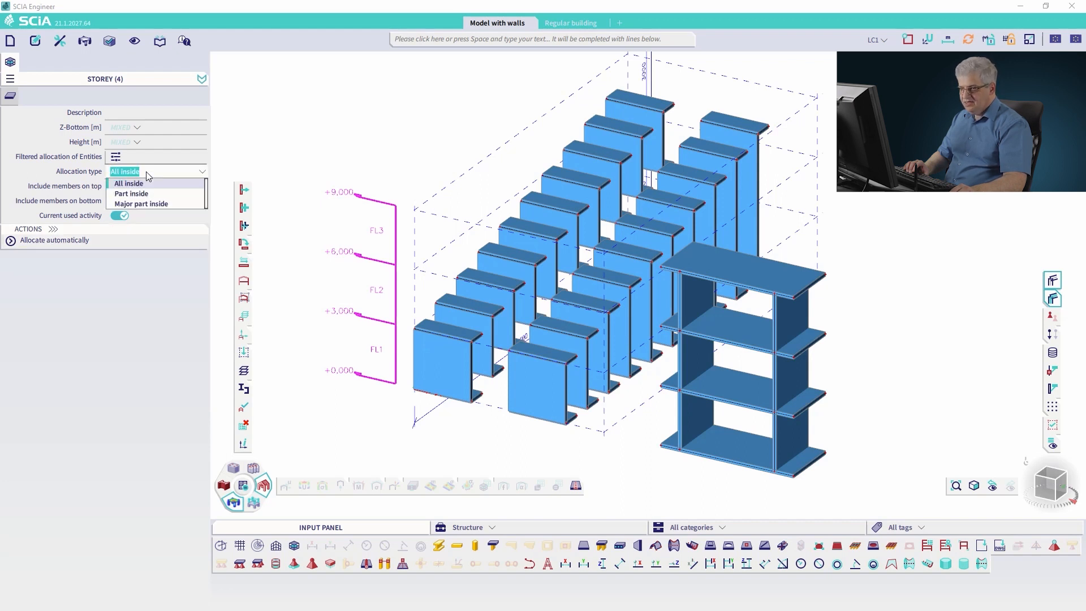
{"action": "left_click", "coordinate": [298, 290]}
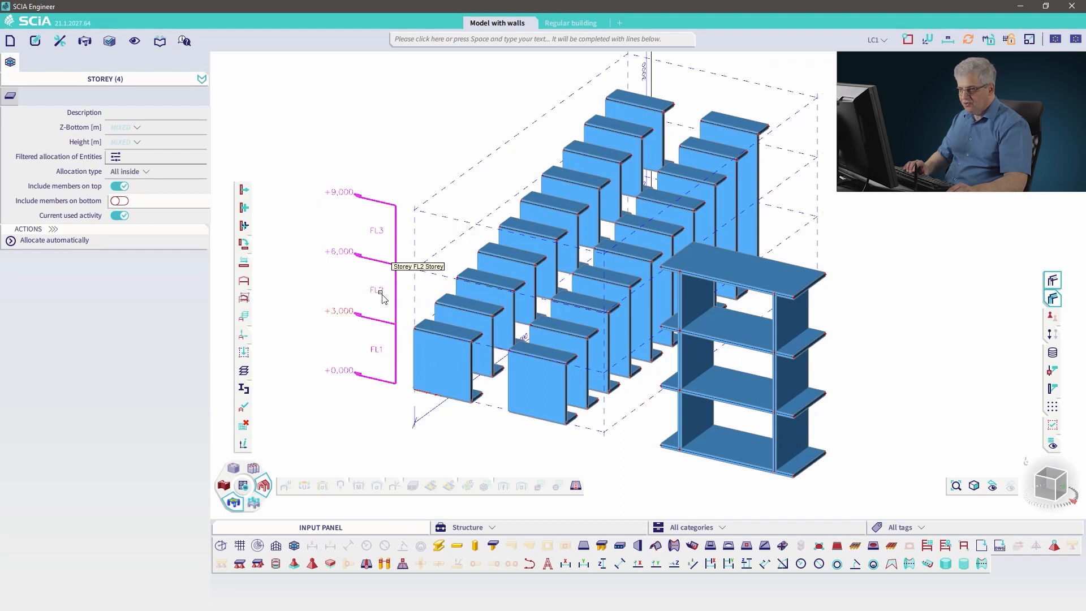
{"action": "left_click", "coordinate": [128, 174]}
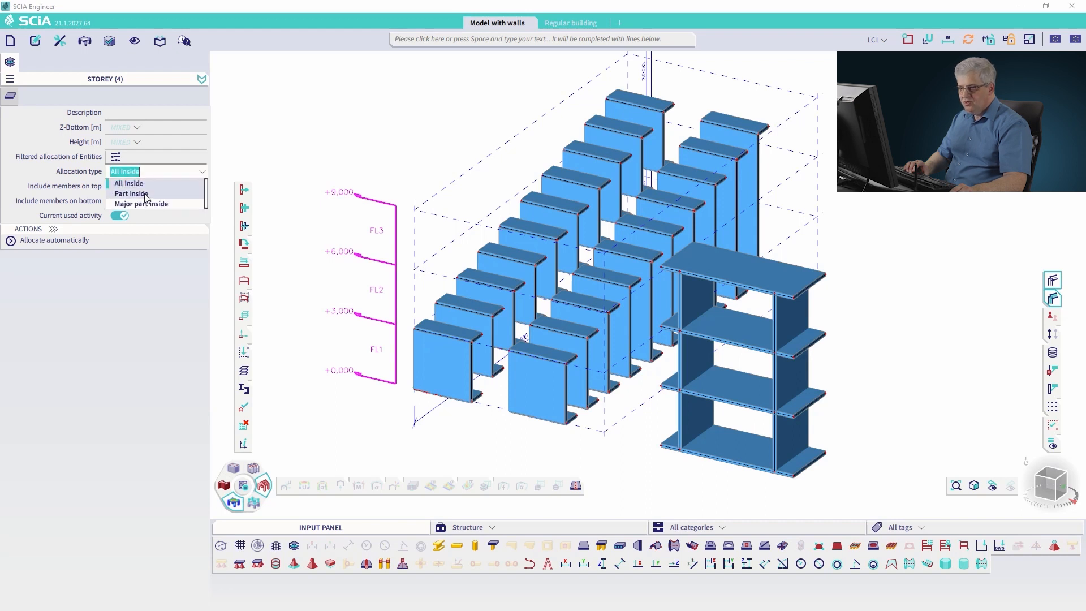
{"action": "left_click", "coordinate": [144, 194]}
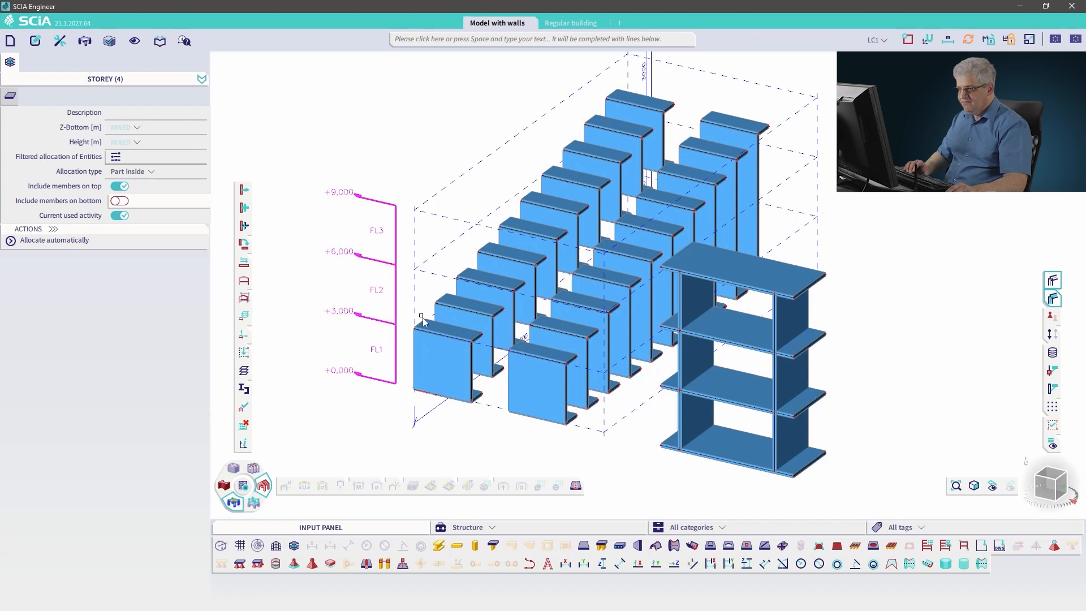
{"action": "left_click", "coordinate": [46, 244]}
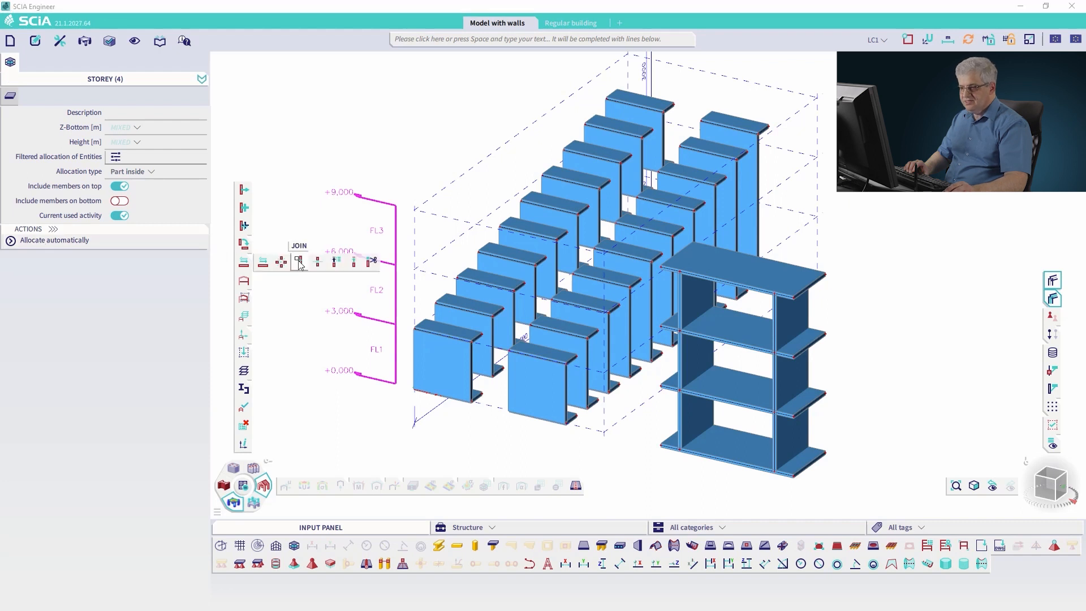
{"action": "key", "text": "Escape"}
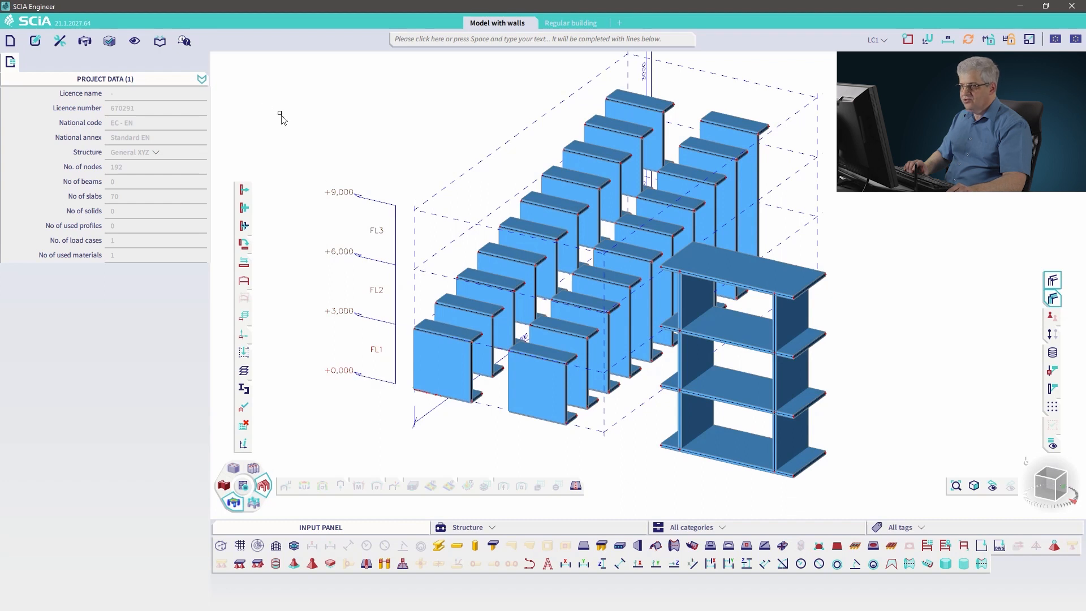
Step: Show only storey FL2 with the Ein-Geschoss-Aktivität storey activity and inspect its members from the side and in 3D
{"action": "left_click", "coordinate": [136, 42]}
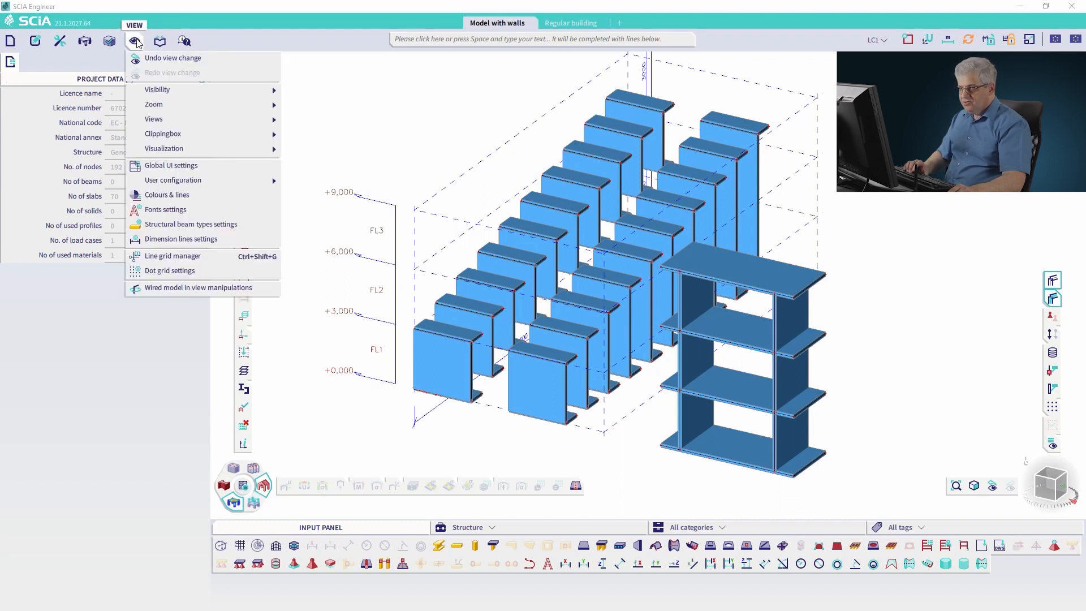
{"action": "mouse_move", "coordinate": [158, 93]}
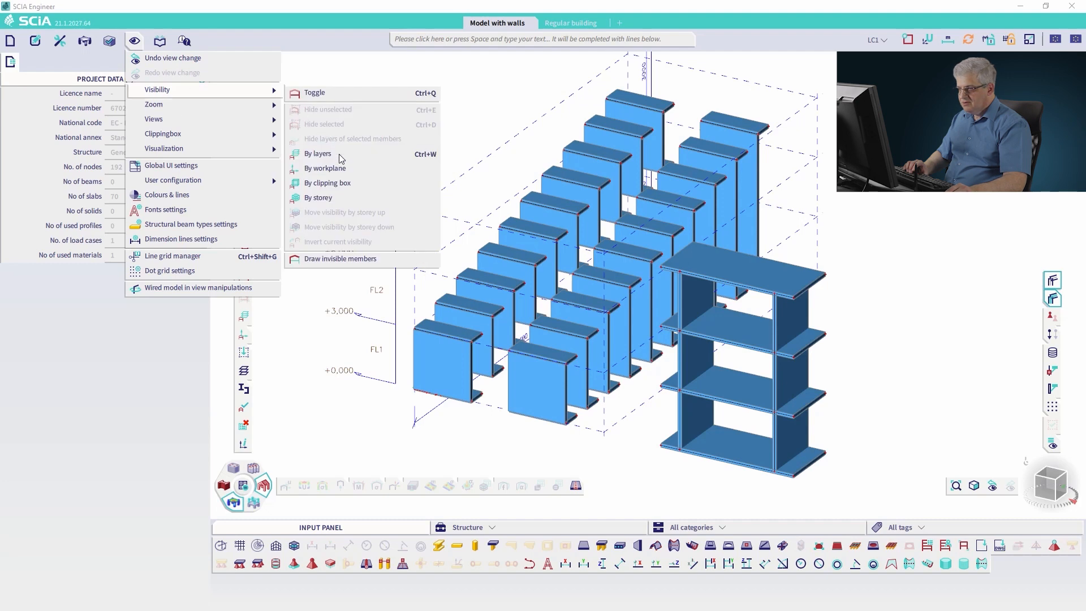
{"action": "left_click", "coordinate": [338, 199]}
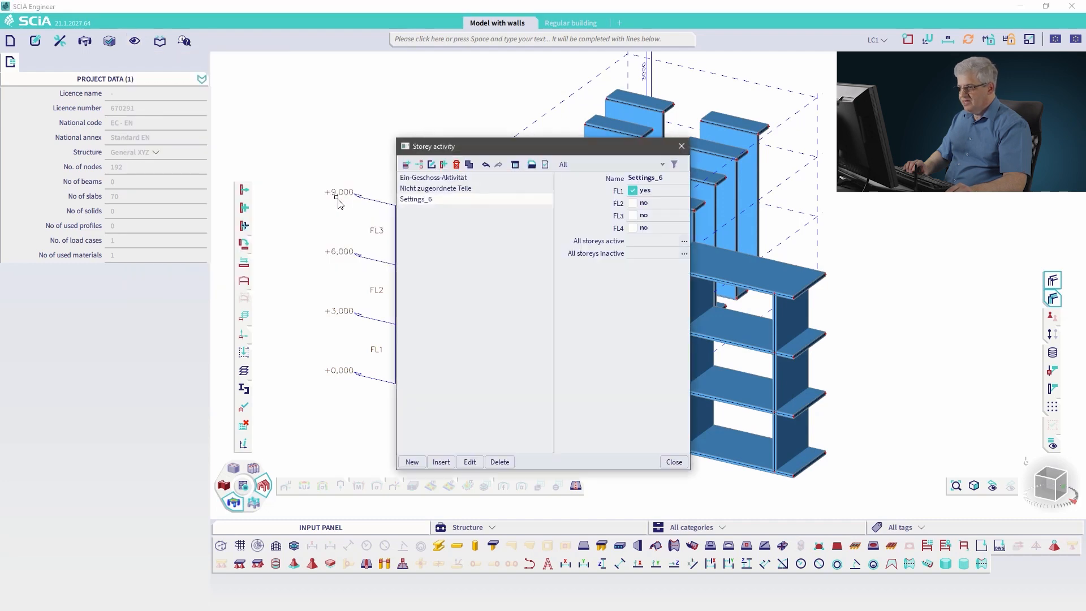
{"action": "left_click", "coordinate": [439, 178]}
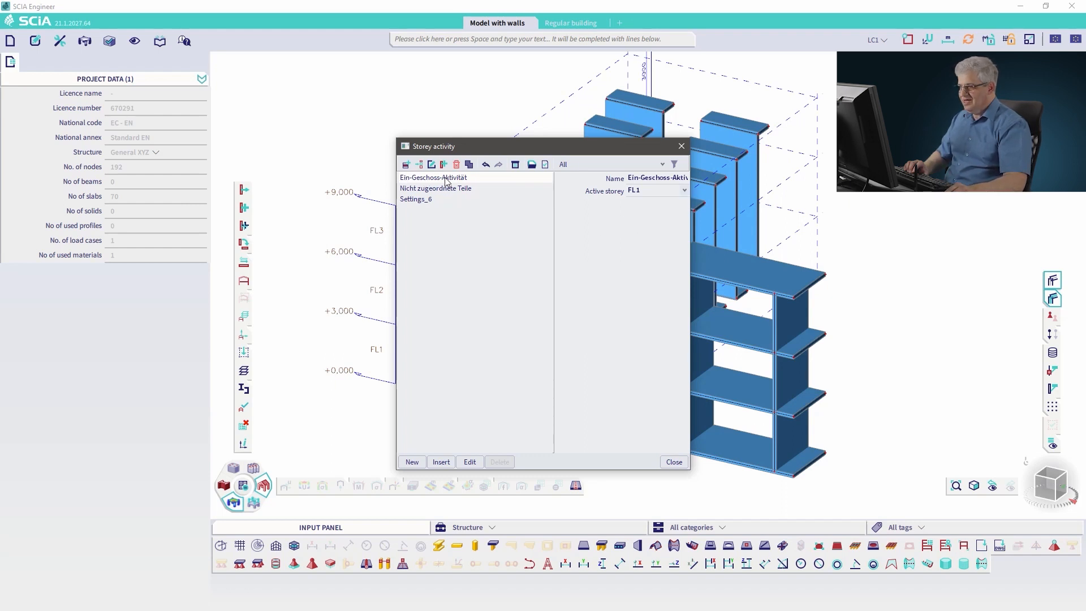
{"action": "left_click", "coordinate": [682, 191]}
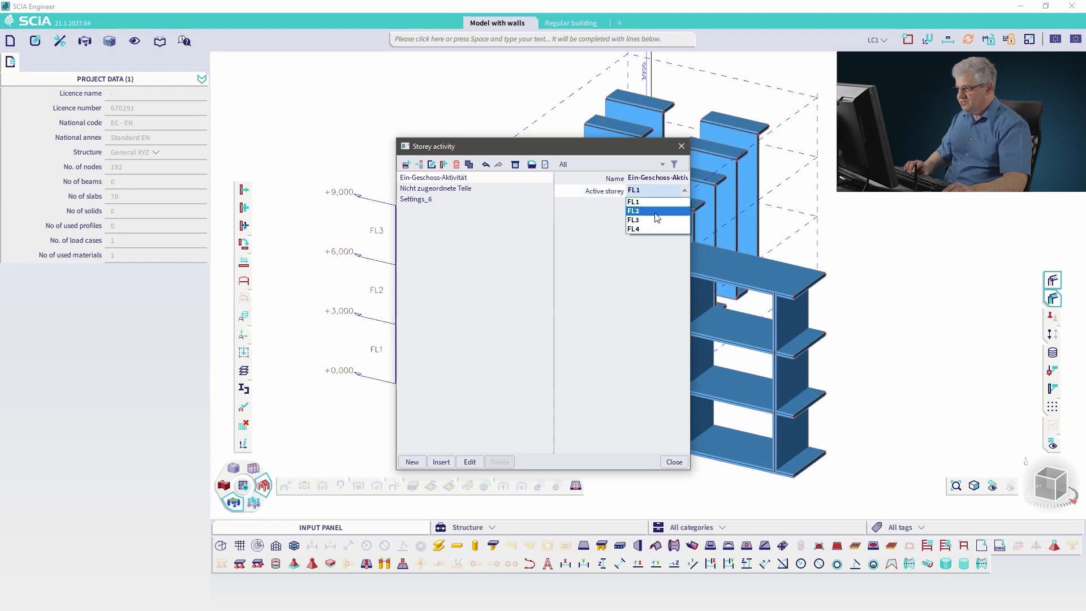
{"action": "left_click", "coordinate": [655, 212]}
{"action": "left_click", "coordinate": [668, 461]}
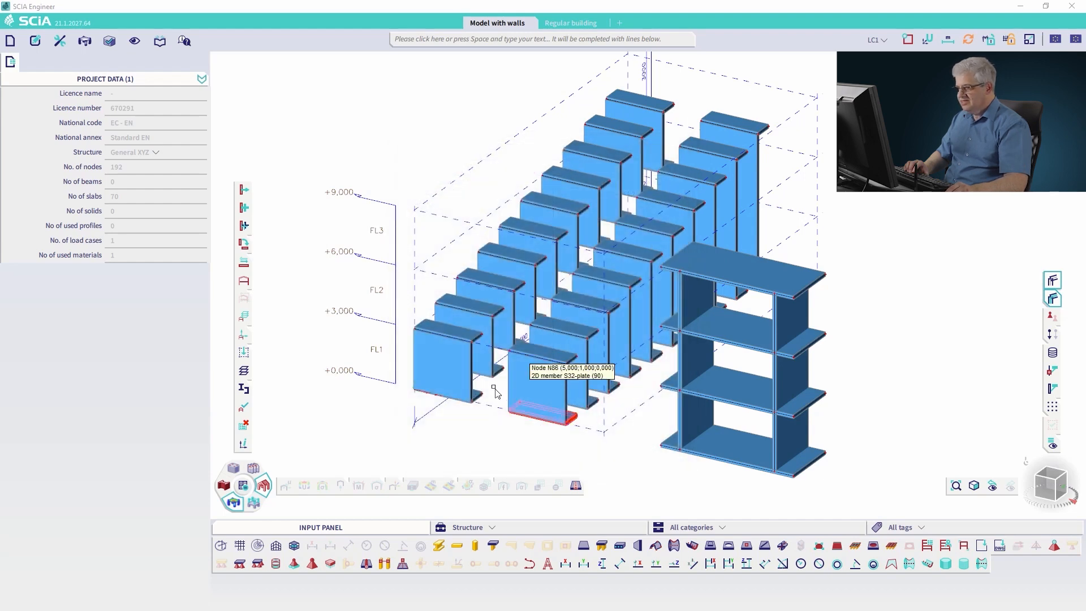
{"action": "right_click_drag", "start_coordinate": [461, 380], "coordinate": [548, 353], "text": "ctrl"}
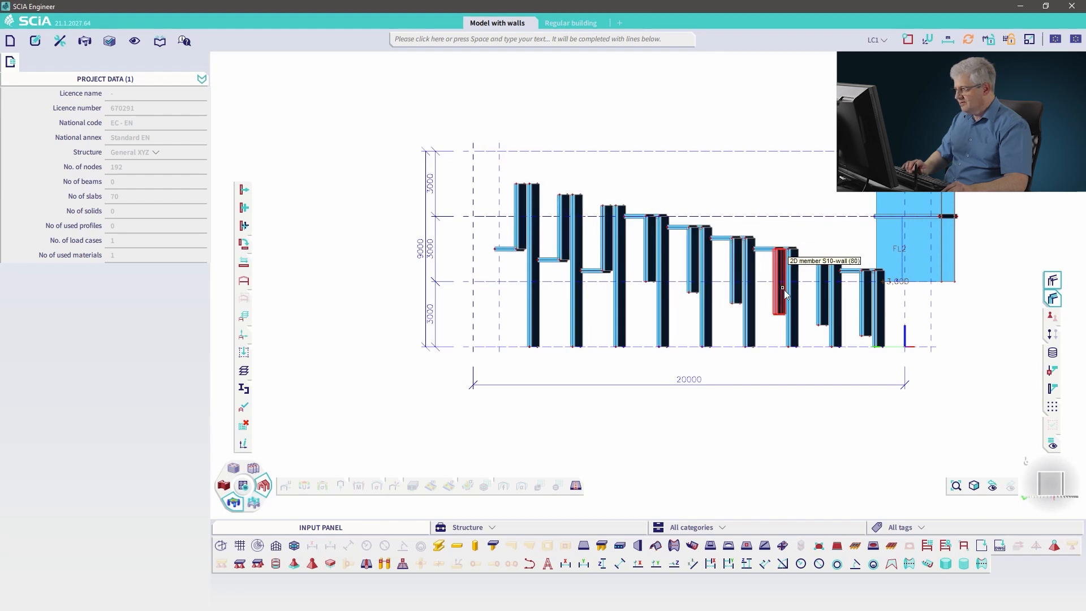
{"action": "right_click_drag", "start_coordinate": [783, 289], "coordinate": [677, 307], "text": "ctrl"}
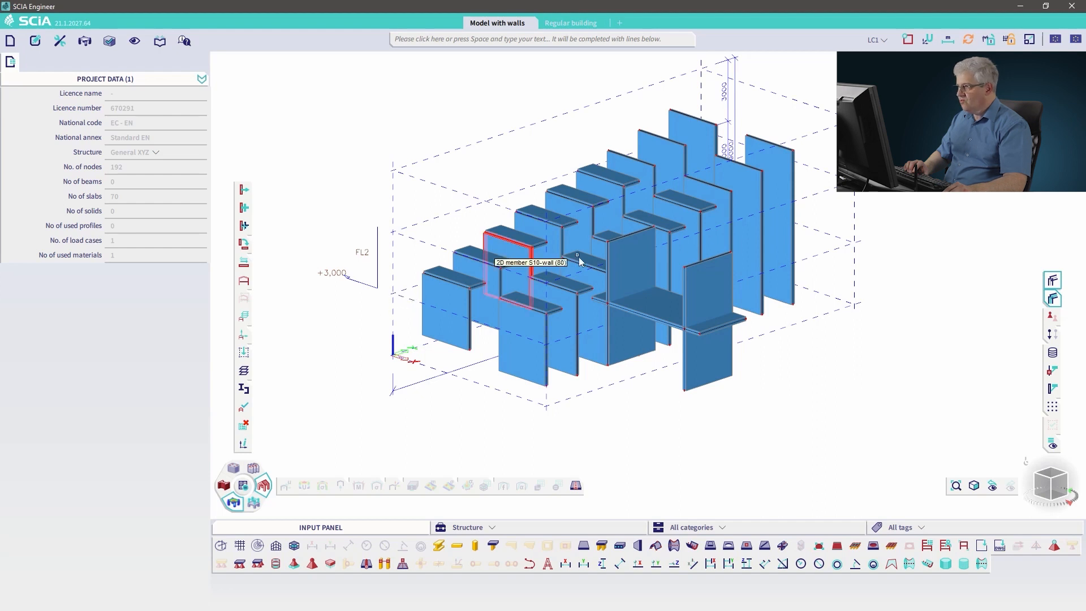
Step: Assign the shortcut Ctrl+G to the By storey visibility command
{"action": "left_click", "coordinate": [139, 45]}
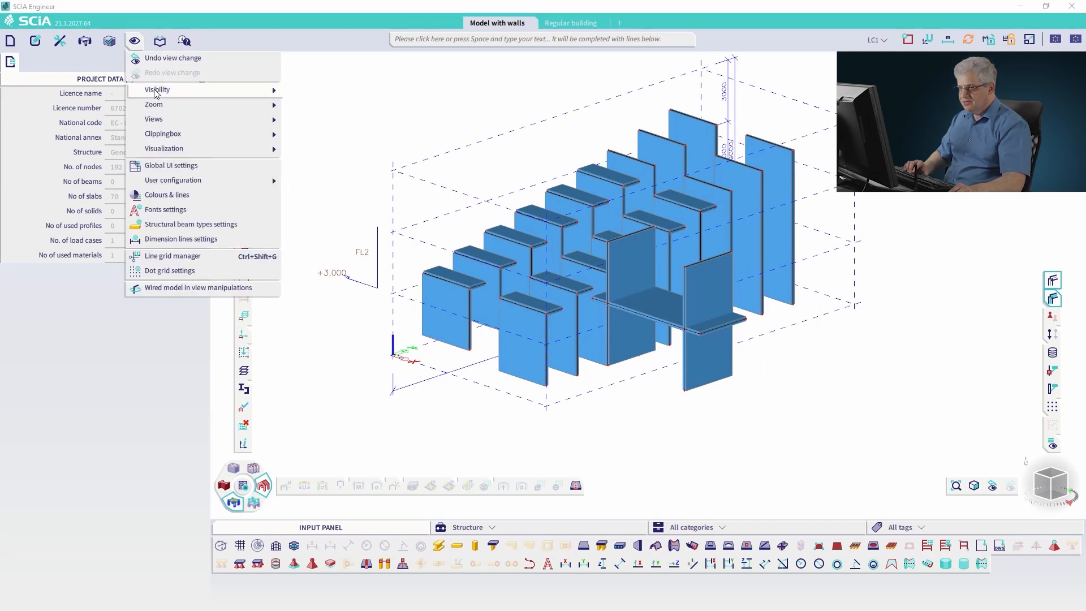
{"action": "mouse_move", "coordinate": [164, 91]}
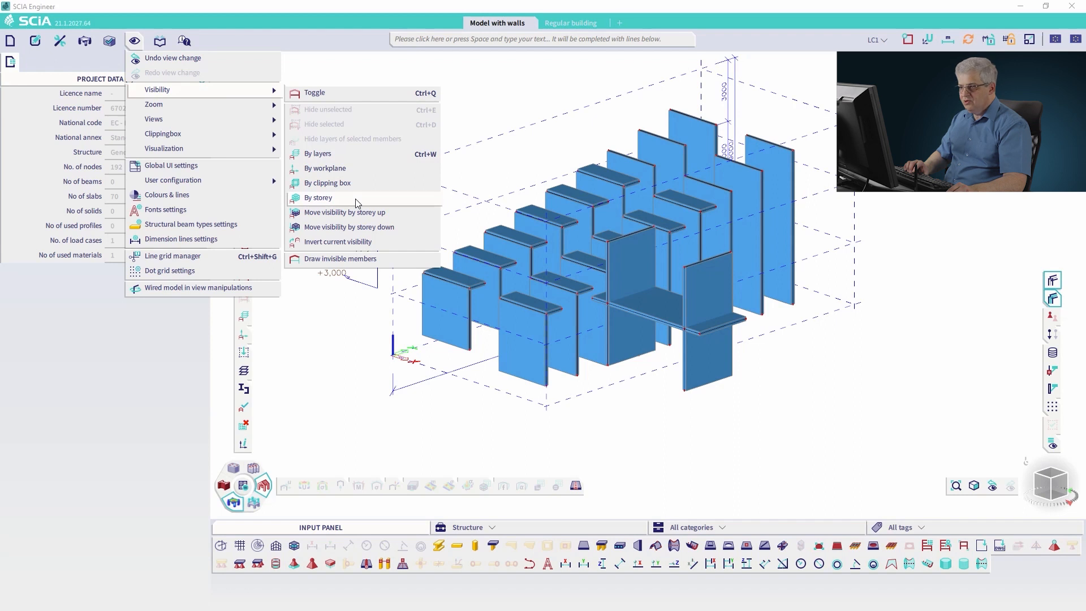
{"action": "left_click", "coordinate": [428, 202]}
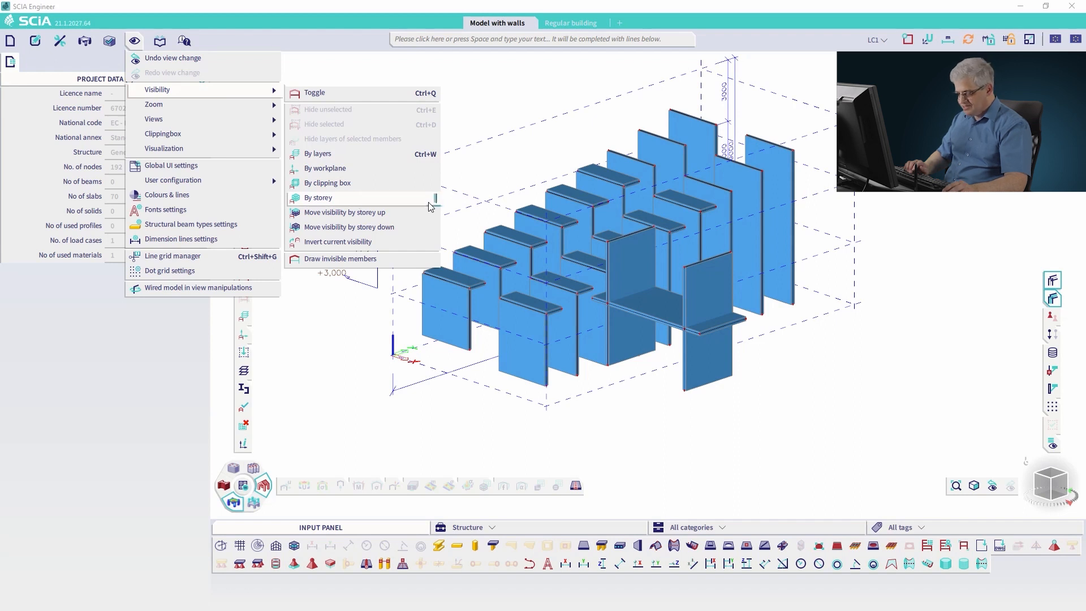
{"action": "key", "text": "ctrl"}
{"action": "key", "text": "ctrl+g"}
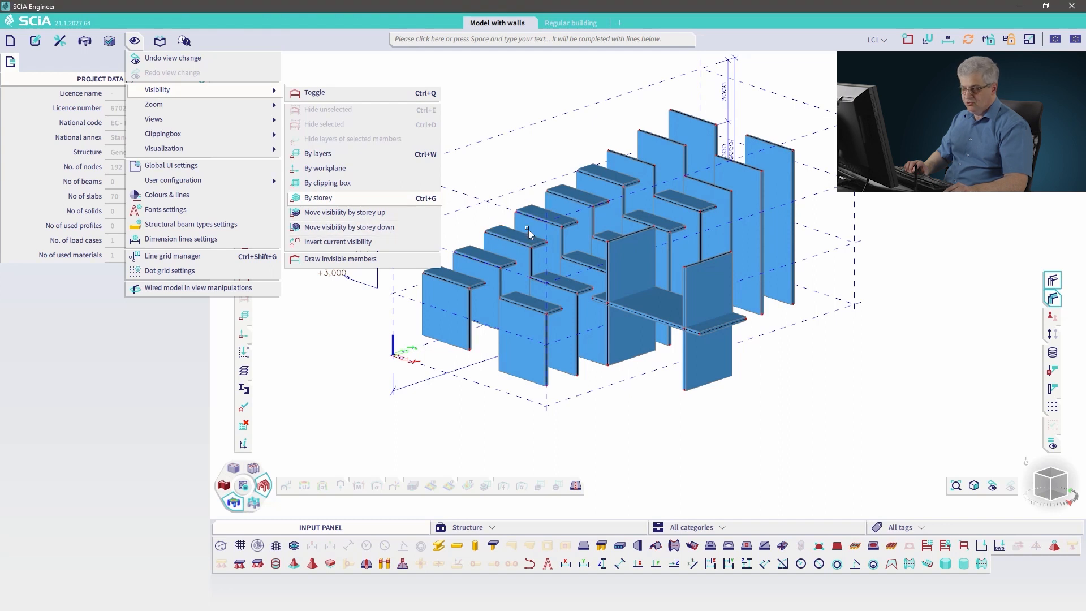
Step: Switch the storey activity to Settings_6 so that only storey FL1 is displayed
{"action": "left_click", "coordinate": [335, 202]}
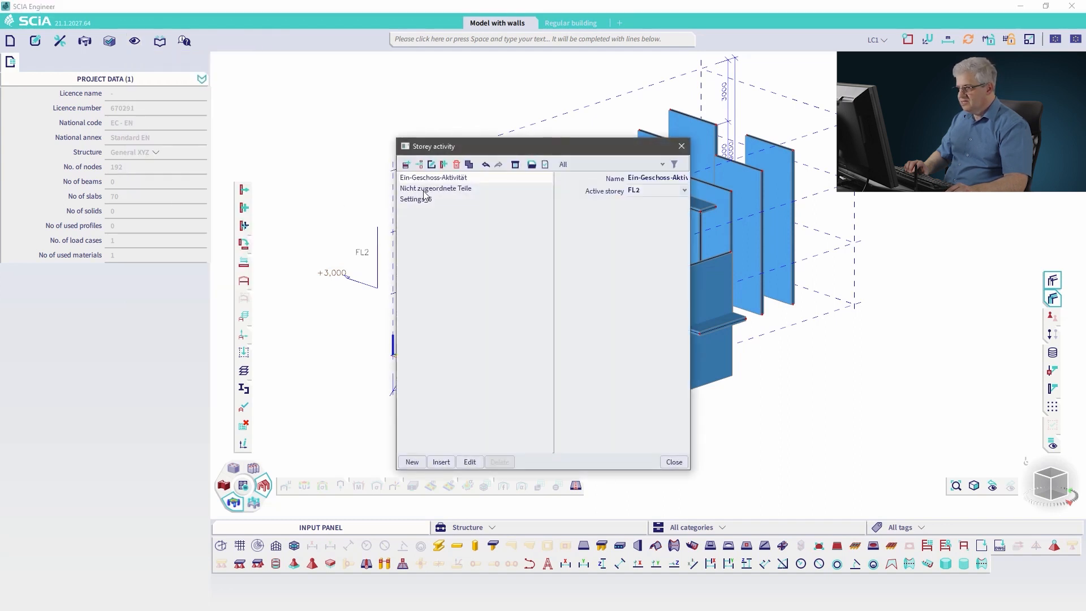
{"action": "left_click", "coordinate": [421, 201]}
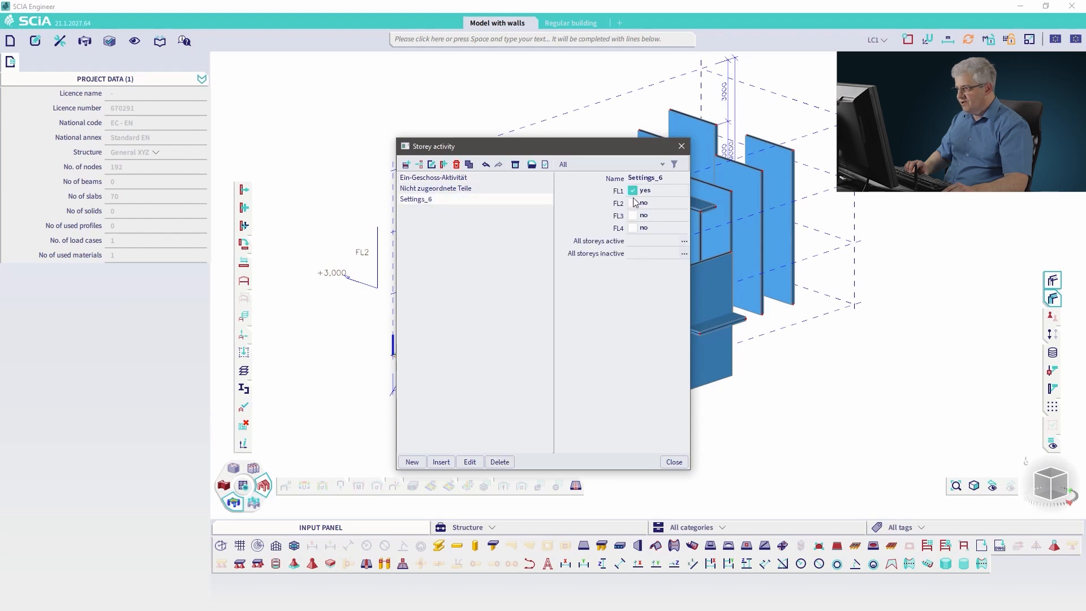
{"action": "left_click", "coordinate": [676, 463]}
{"action": "mouse_move", "coordinate": [499, 385]}
{"action": "right_mouse_down", "text": "ctrl"}
{"action": "mouse_move", "coordinate": [513, 370]}
{"action": "mouse_move", "coordinate": [509, 393]}
{"action": "right_mouse_up", "text": "ctrl"}
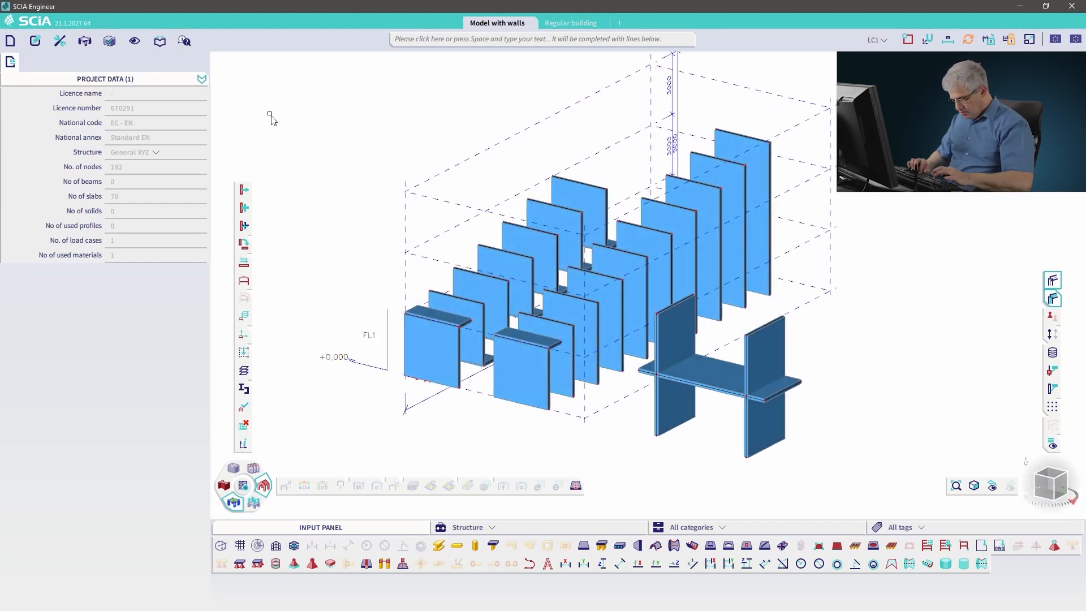
Step: Display only the members not allocated to any storey with the Nicht zugeordnete Teile storey activity
{"action": "key", "text": "Return"}
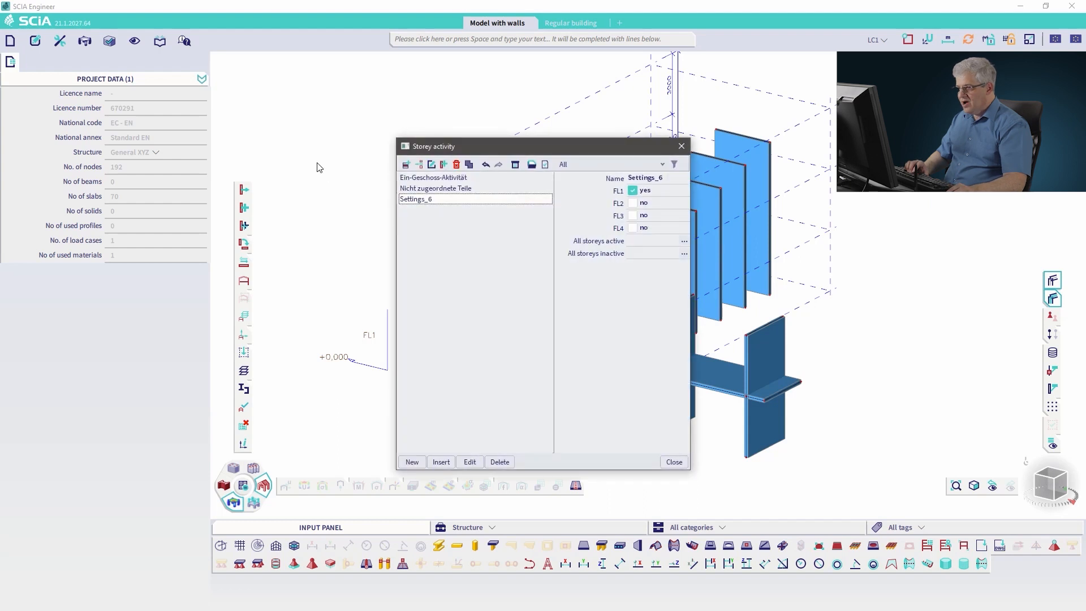
{"action": "left_click", "coordinate": [409, 190]}
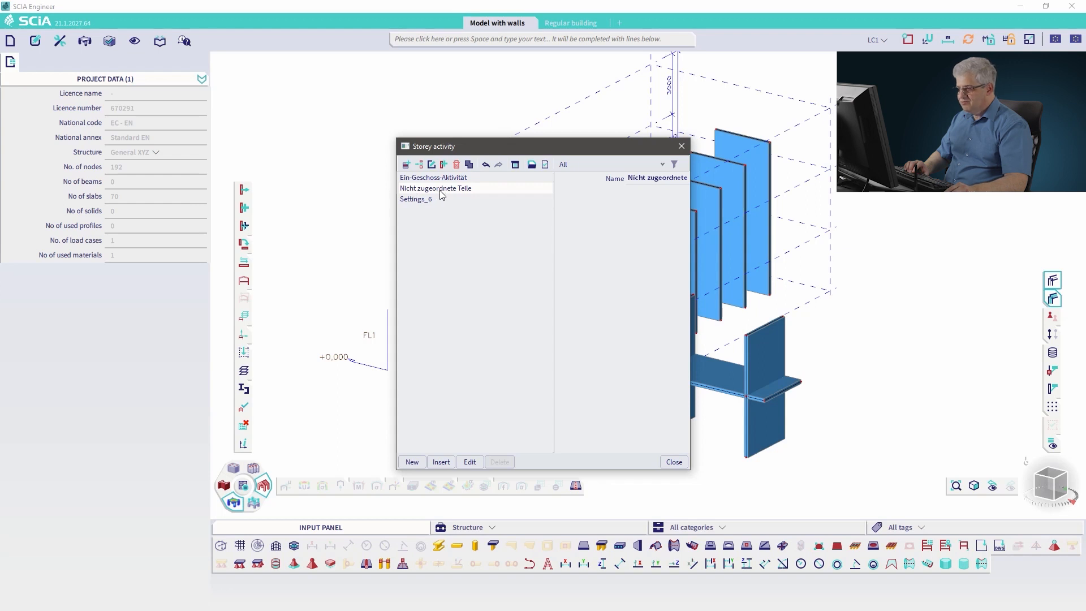
{"action": "left_click", "coordinate": [668, 462]}
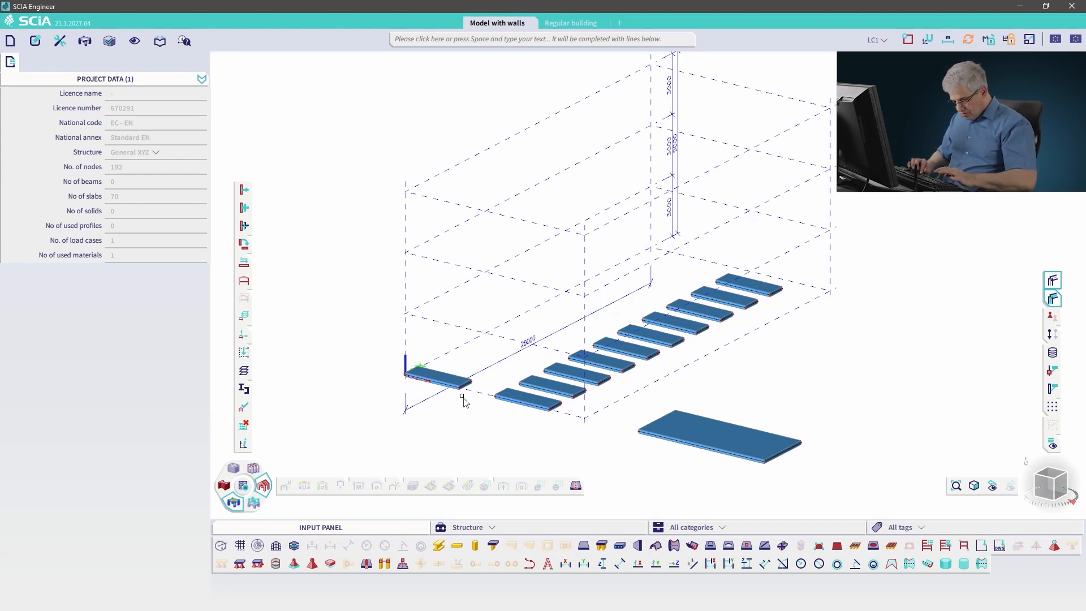
Step: Restore the display of the whole model and look up the Toggle command among the visibility options
{"action": "key", "text": "Return"}
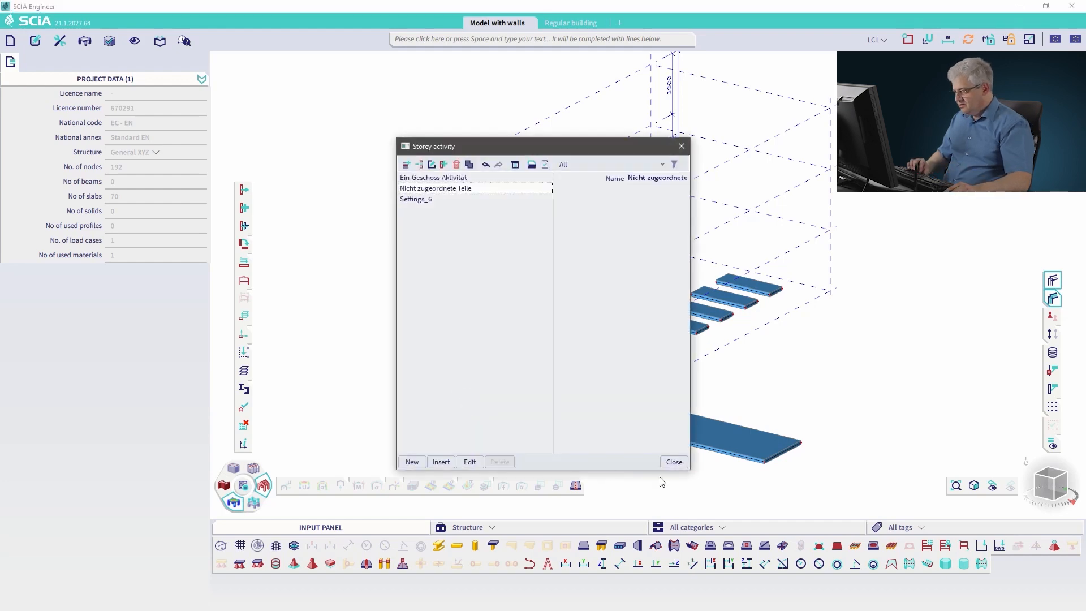
{"action": "left_click", "coordinate": [673, 463]}
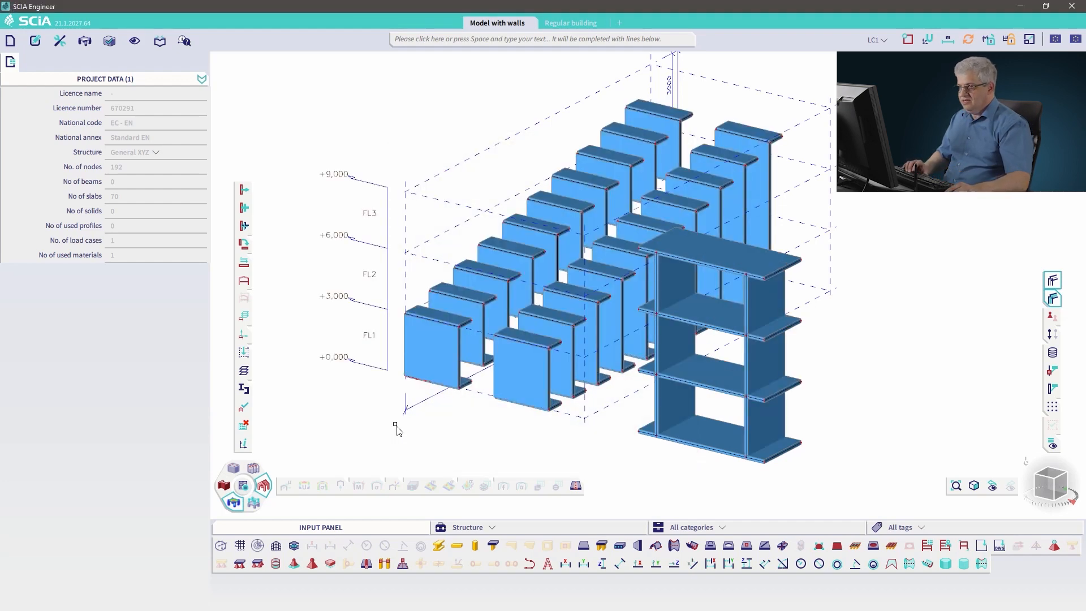
{"action": "left_click", "coordinate": [137, 42]}
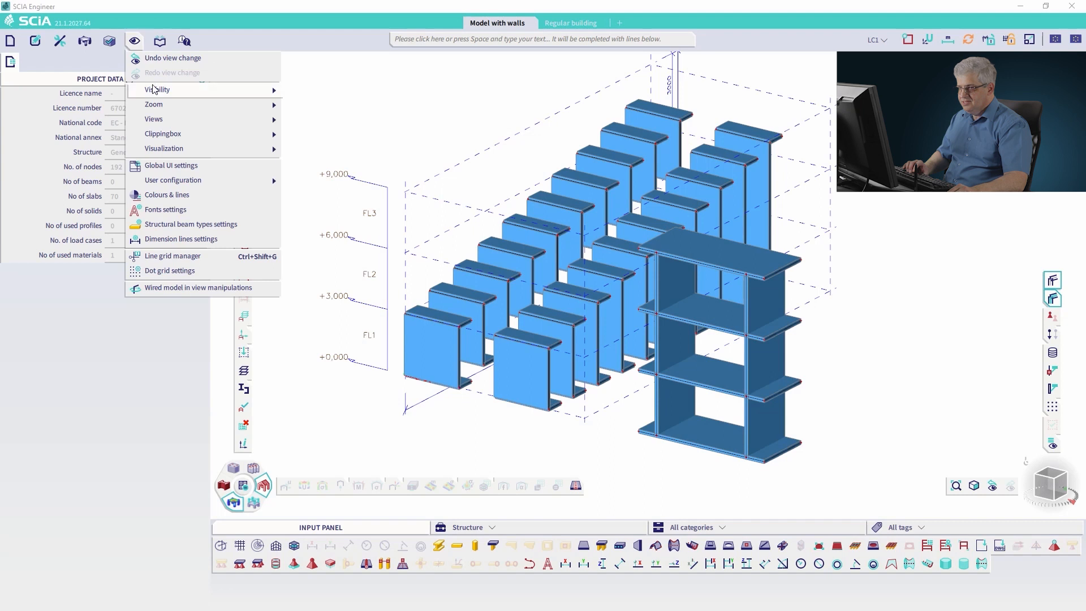
{"action": "mouse_move", "coordinate": [251, 96]}
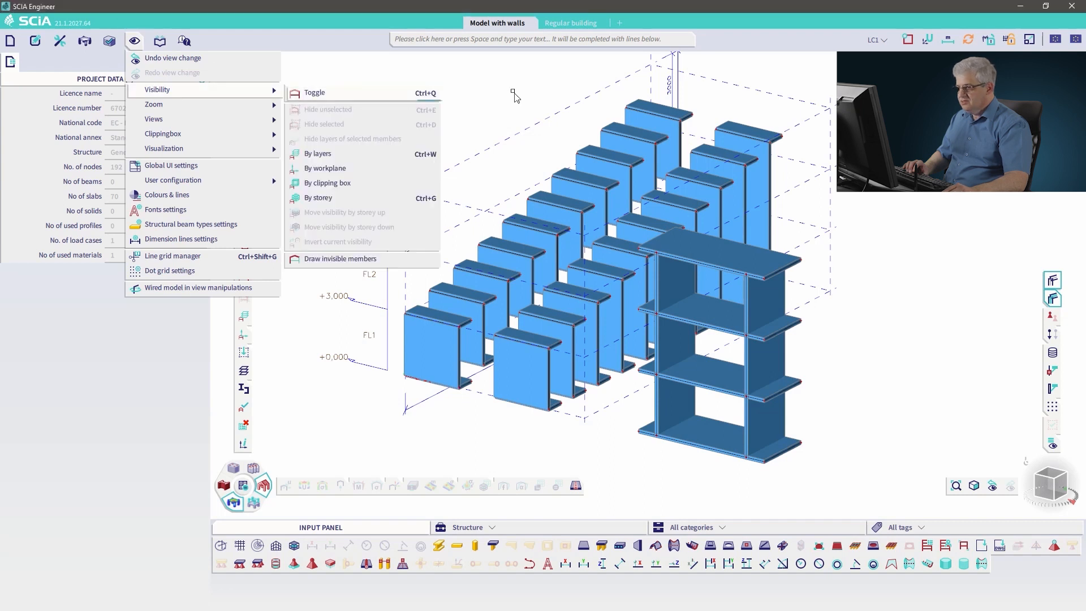
{"action": "left_click", "coordinate": [446, 107]}
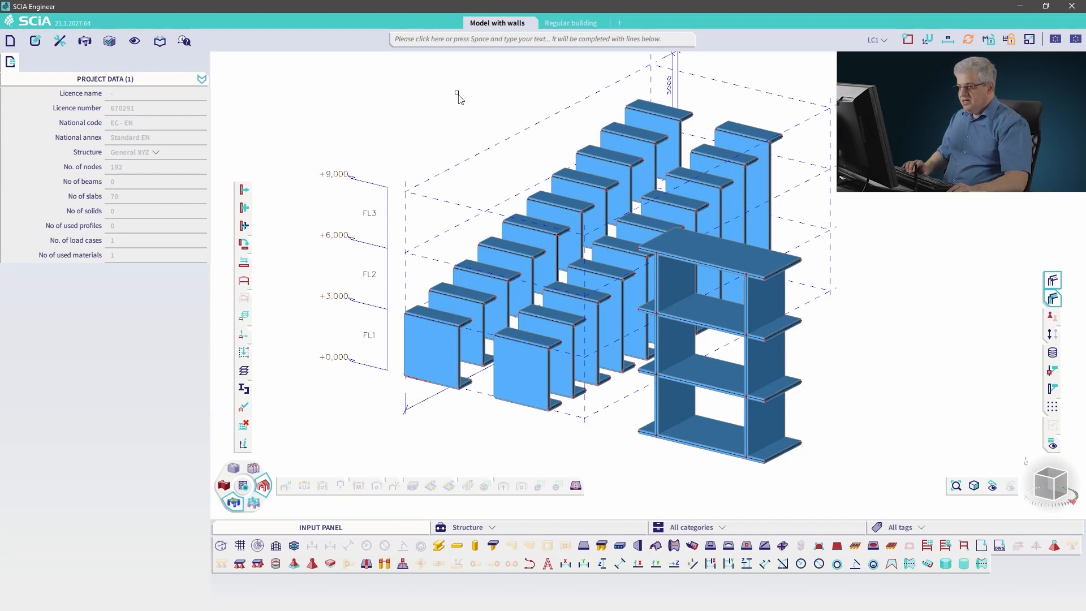
Step: Select all four storeys, turn off their Current used activity and clear the selection
{"action": "left_click", "coordinate": [370, 338]}
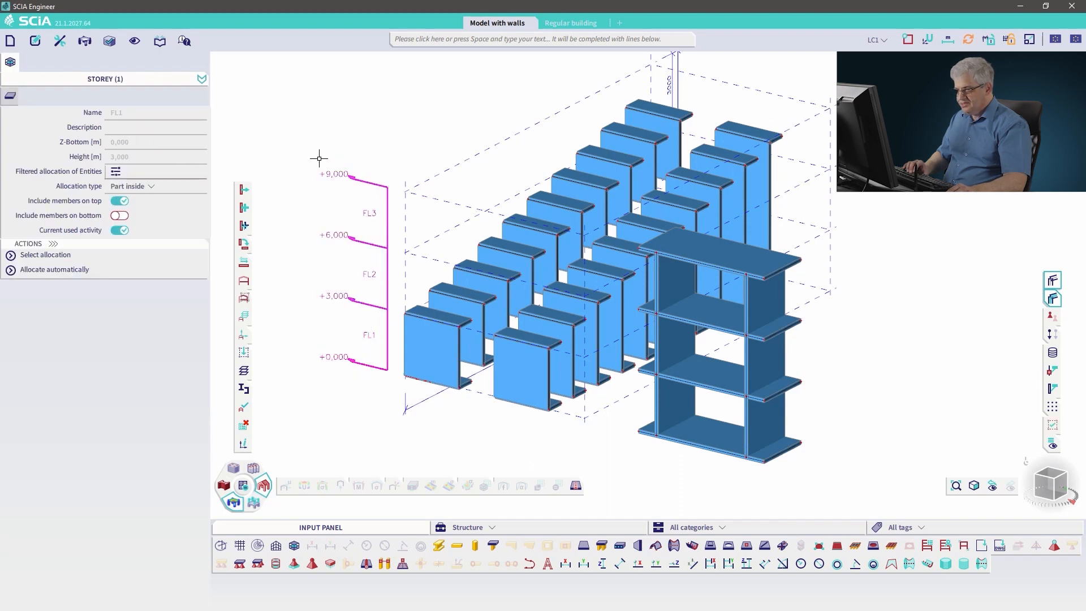
{"action": "left_click", "coordinate": [52, 240]}
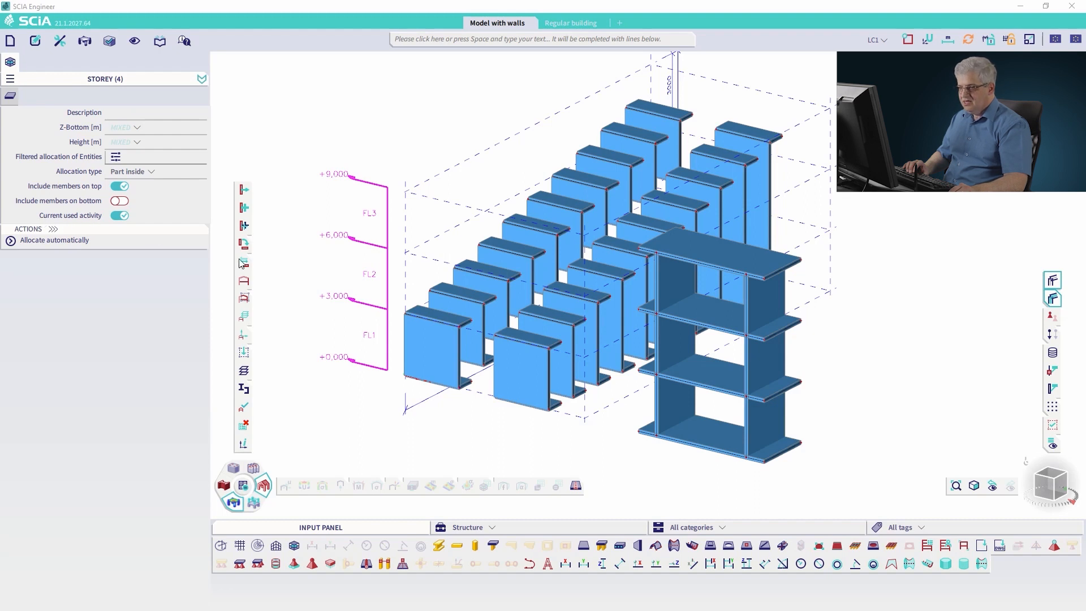
{"action": "left_click", "coordinate": [120, 215]}
{"action": "key", "text": "Escape"}
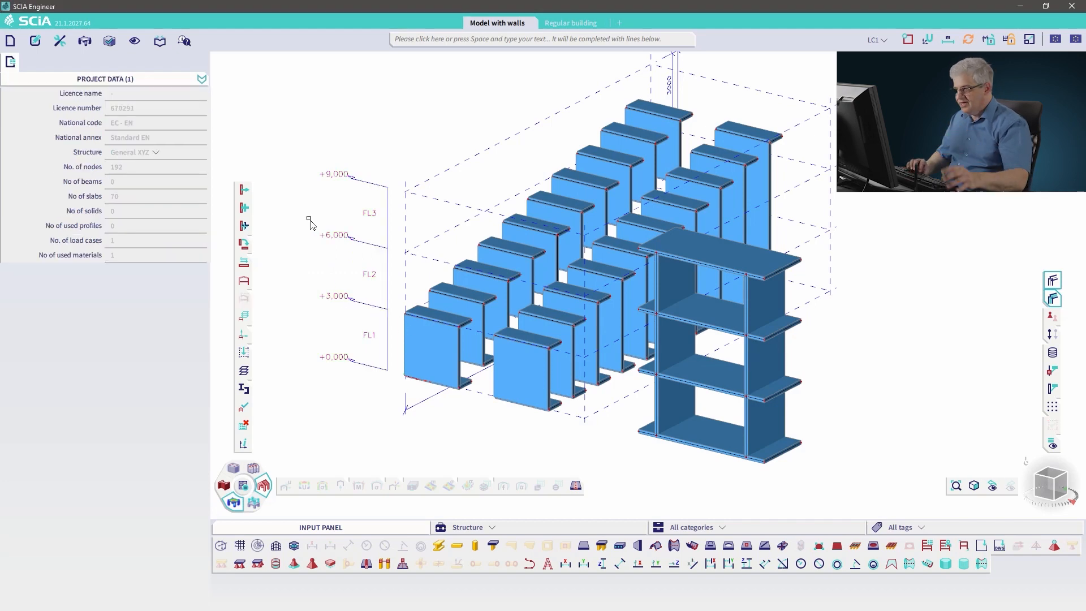
Step: Isolate the top slab and the two uppermost walls of the separate tower, restore full visibility and clear the selection
{"action": "right_click_drag", "start_coordinate": [431, 378], "coordinate": [463, 376], "text": "ctrl"}
{"action": "left_click_drag", "start_coordinate": [828, 236], "coordinate": [772, 227]}
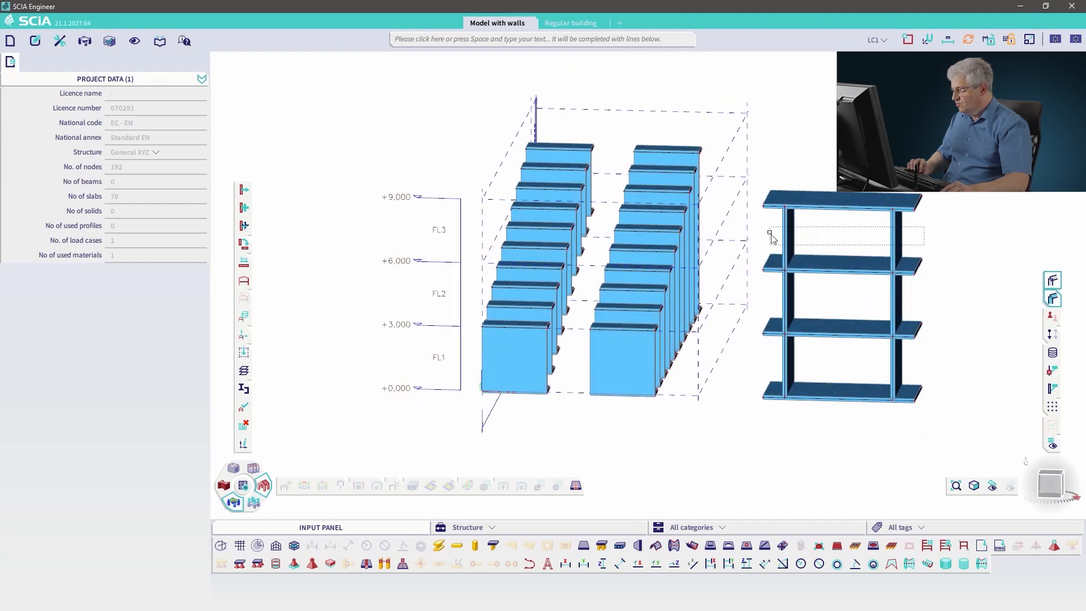
{"action": "left_click", "coordinate": [843, 212]}
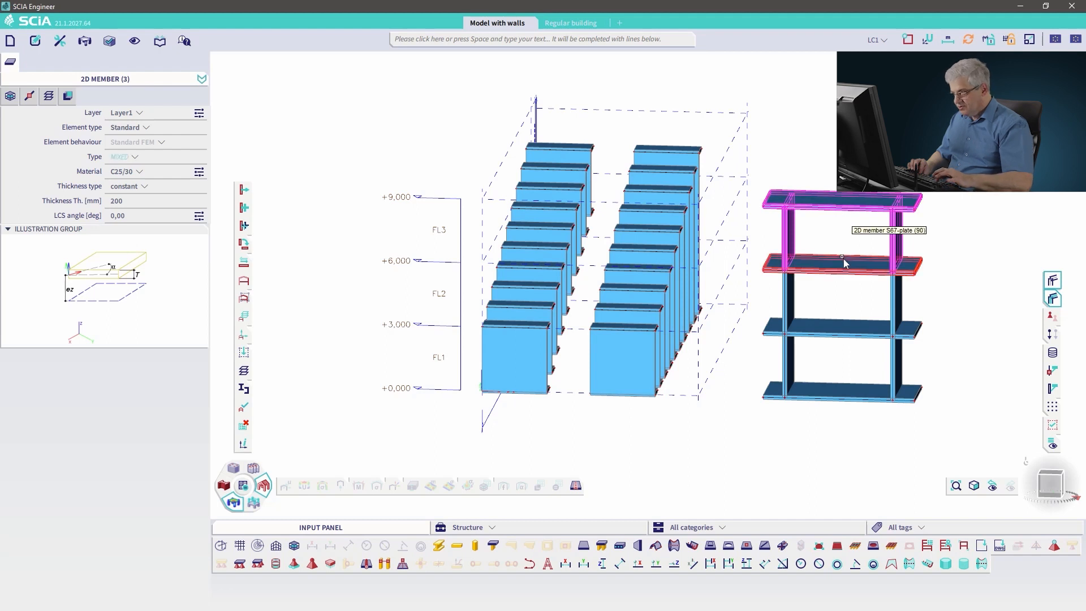
{"action": "key", "text": "ctrl+q"}
{"action": "key", "text": "Return"}
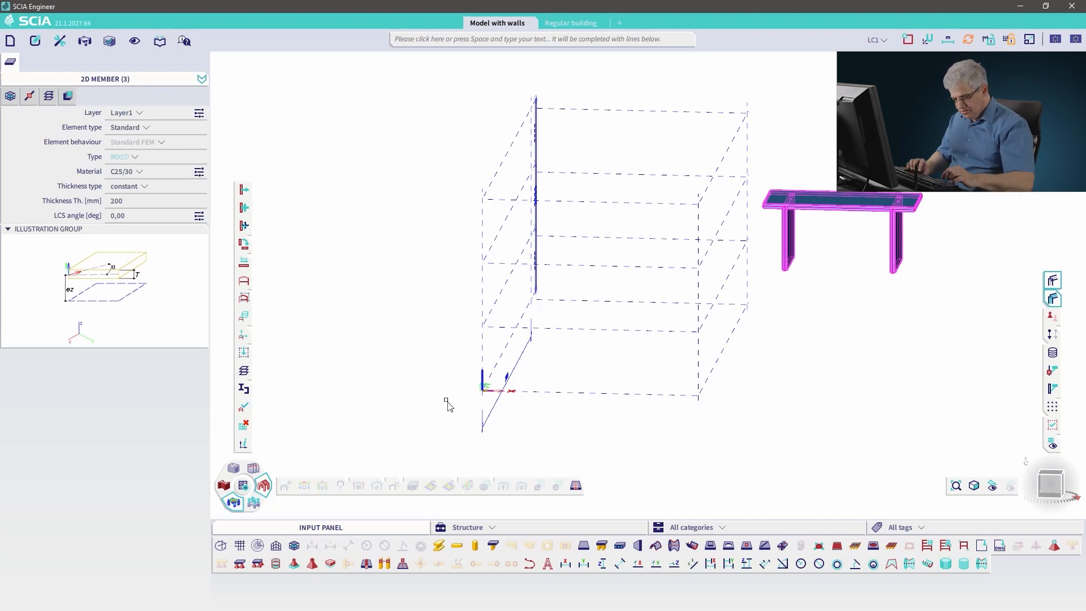
{"action": "key", "text": "ctrl+q"}
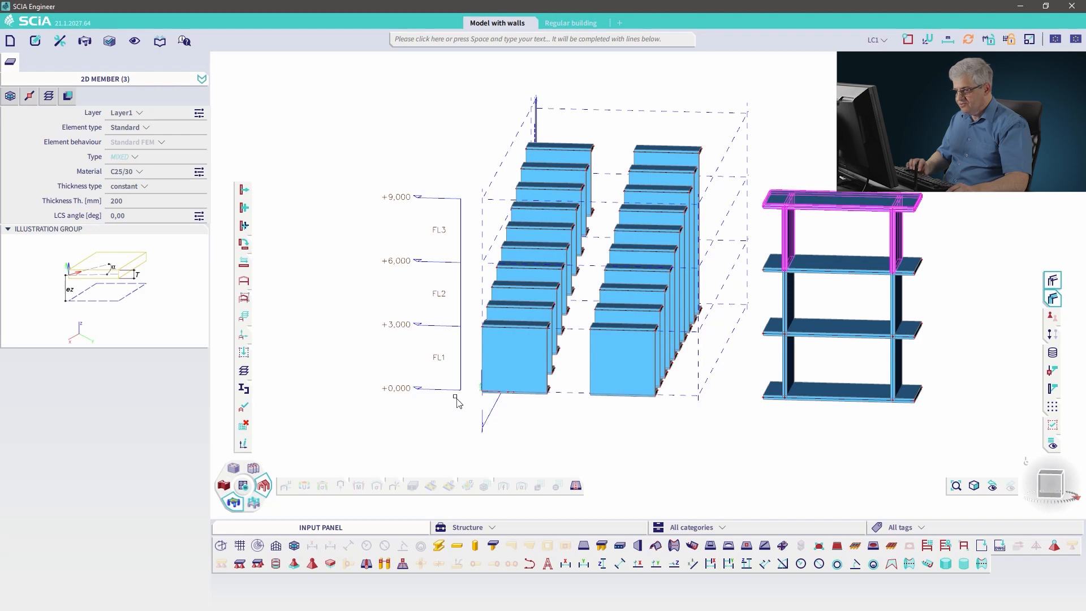
{"action": "key", "text": "Escape"}
Step: Turn on Current used activity for all four storeys and clear the selection
{"action": "left_click_drag", "start_coordinate": [438, 414], "coordinate": [361, 177]}
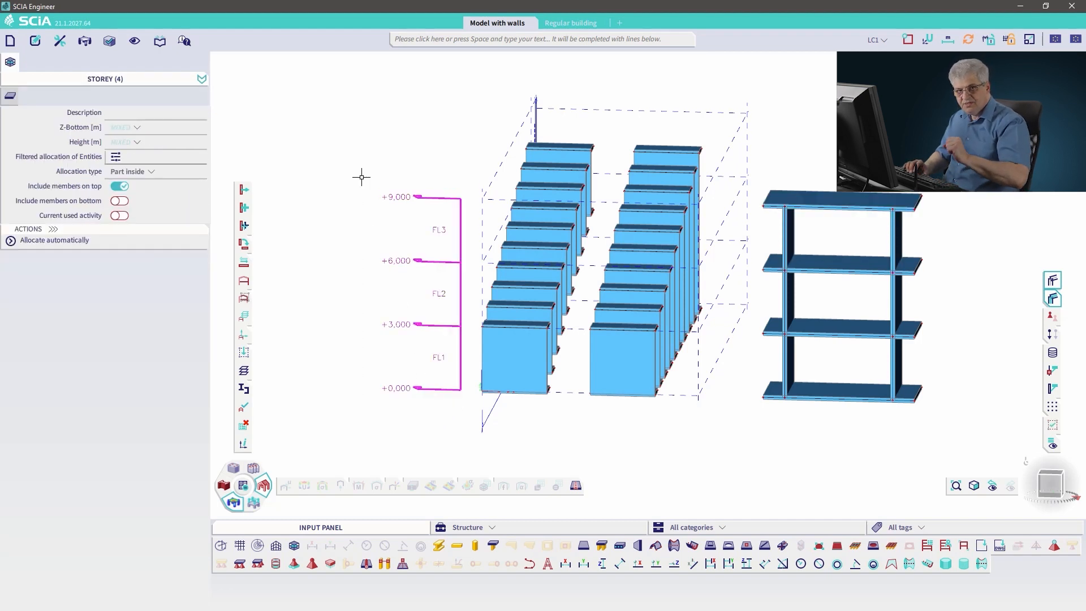
{"action": "left_click", "coordinate": [117, 216]}
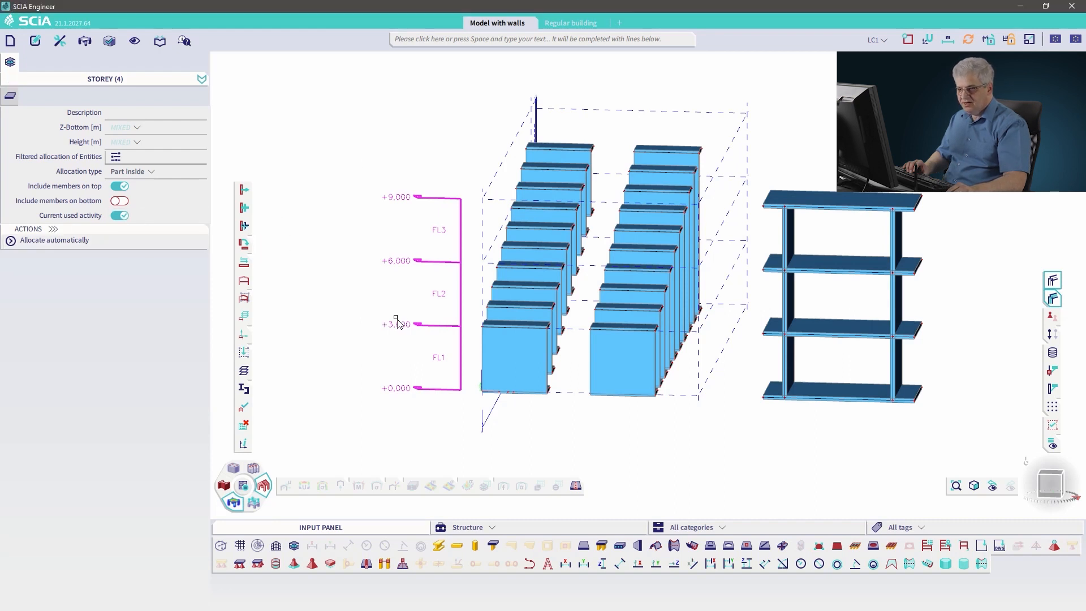
{"action": "key", "text": "Escape"}
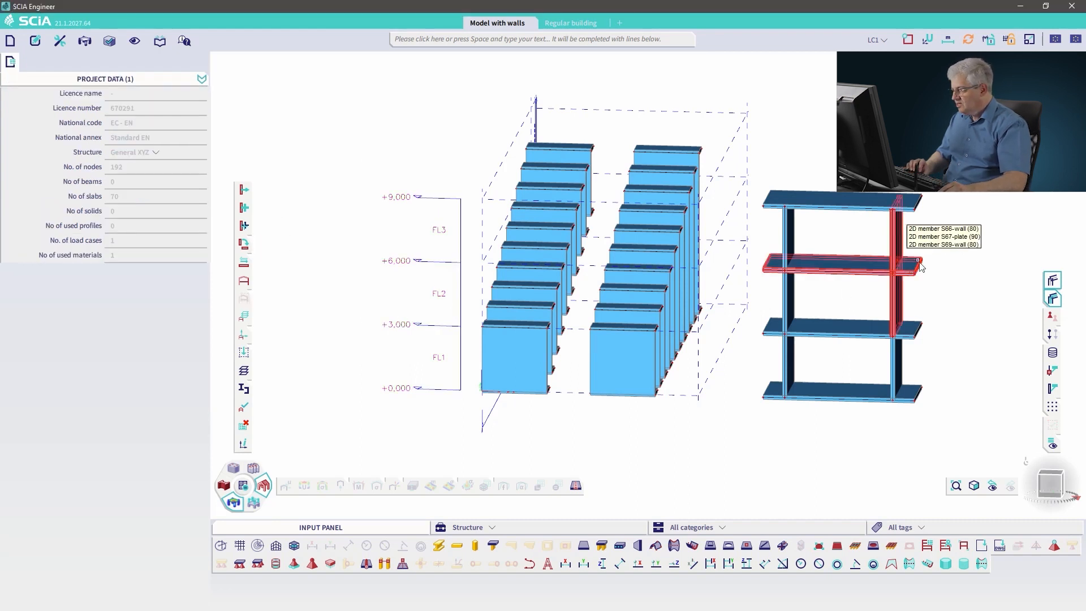
Step: Select the tower's top slab and its two supporting walls and limit the visible members to this selection
{"action": "left_click_drag", "start_coordinate": [931, 251], "coordinate": [780, 197]}
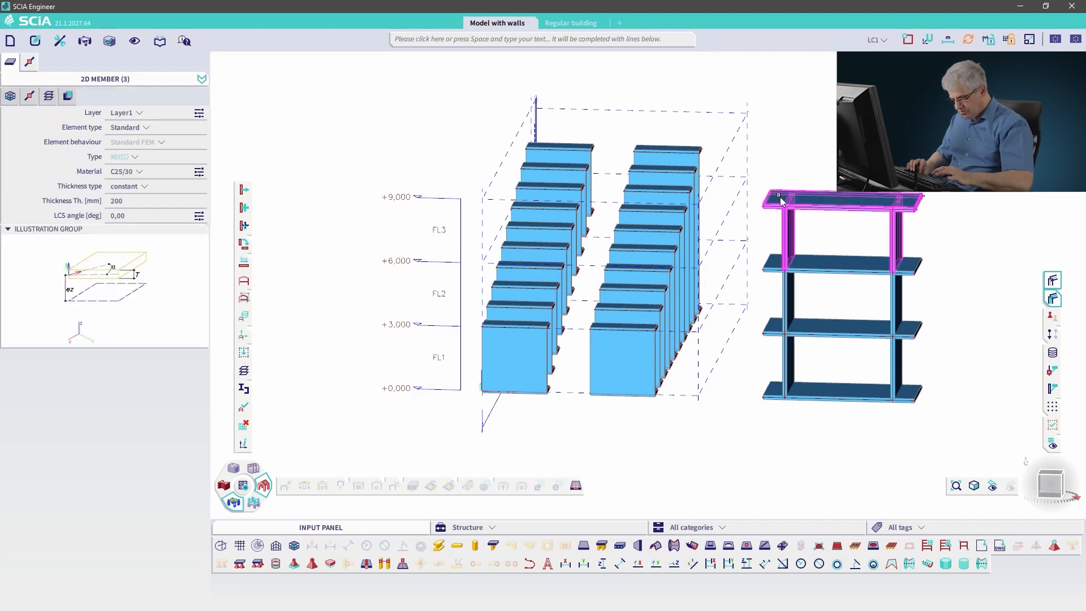
{"action": "key", "text": "ctrl+shift+a"}
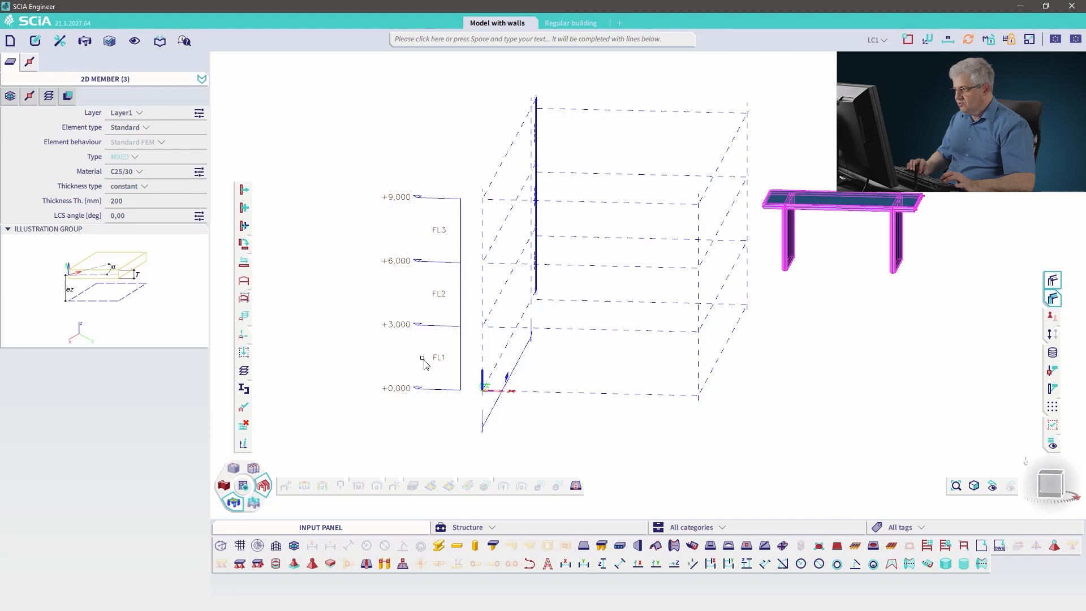
Step: Restore the visibility of all members in the wall model and clear the selection
{"action": "key", "text": "ctrl+shift+a"}
{"action": "key", "text": "Escape"}
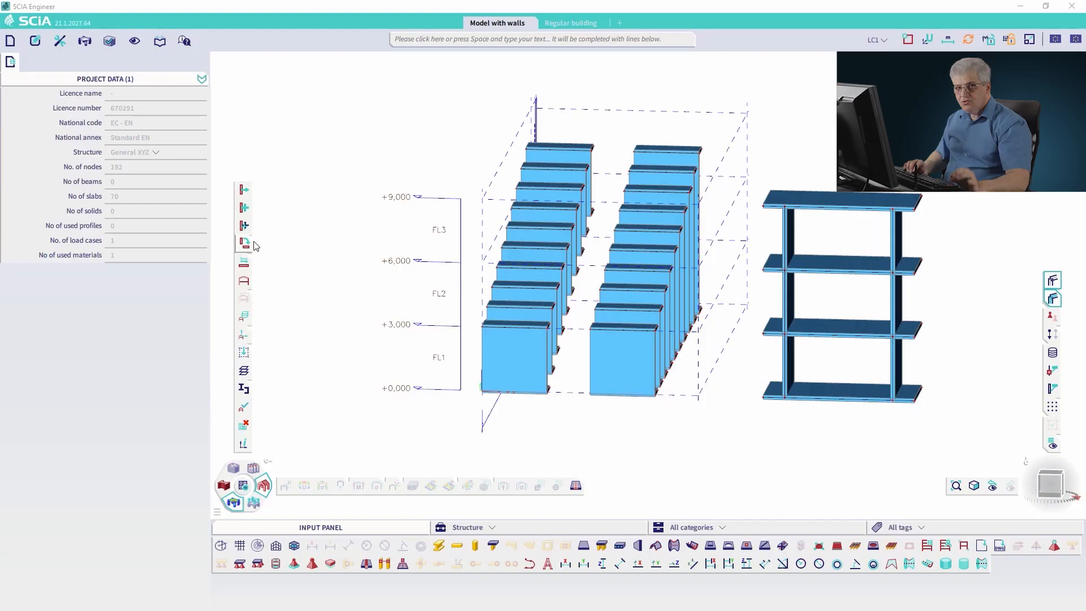
{"action": "mouse_move", "coordinate": [244, 244]}
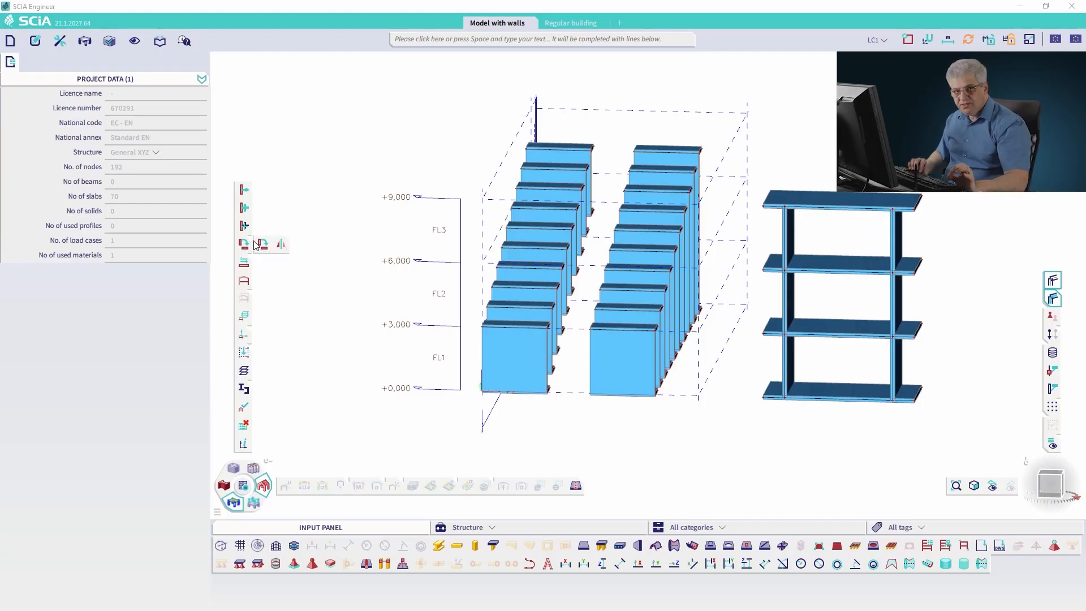
Step: Remove all selected members from the filtered entity allocations of storeys FL1 and FL2
{"action": "left_click", "coordinate": [442, 391]}
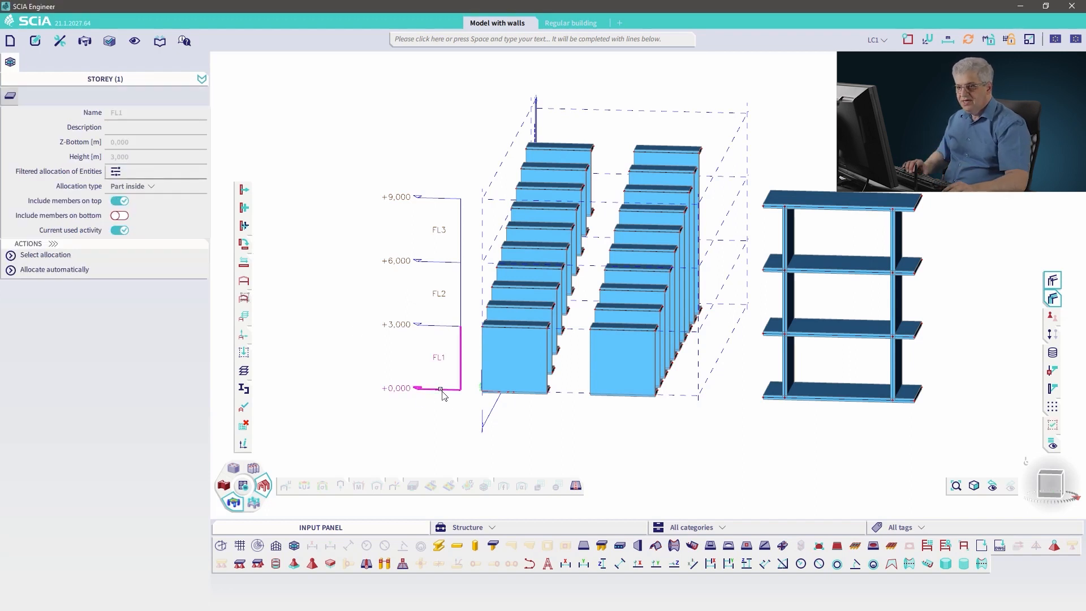
{"action": "left_click", "coordinate": [116, 172]}
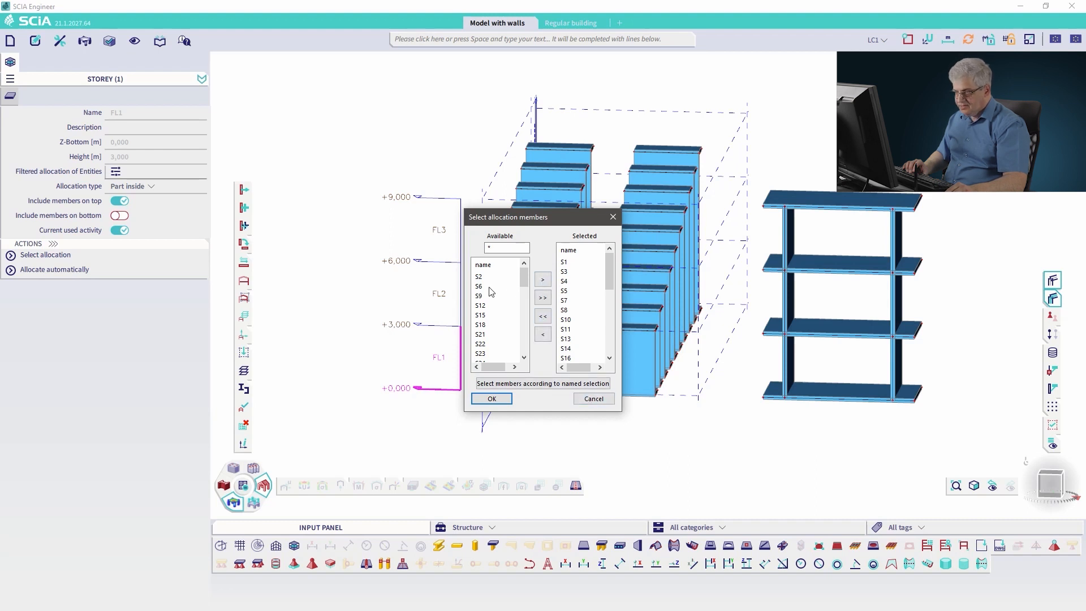
{"action": "left_click", "coordinate": [542, 316]}
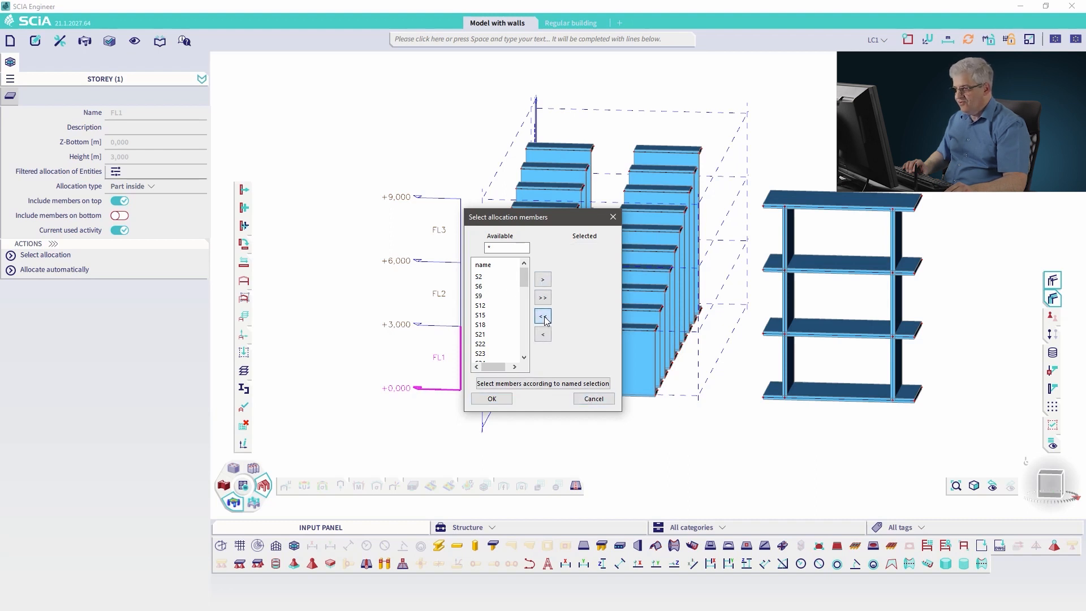
{"action": "left_click", "coordinate": [491, 399]}
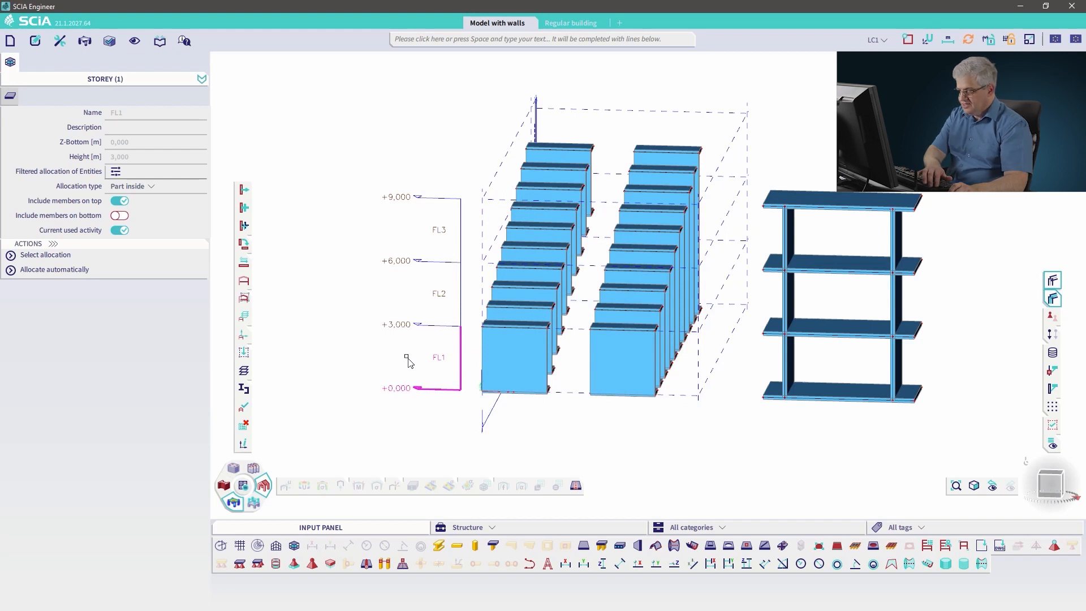
{"action": "left_click", "coordinate": [447, 323]}
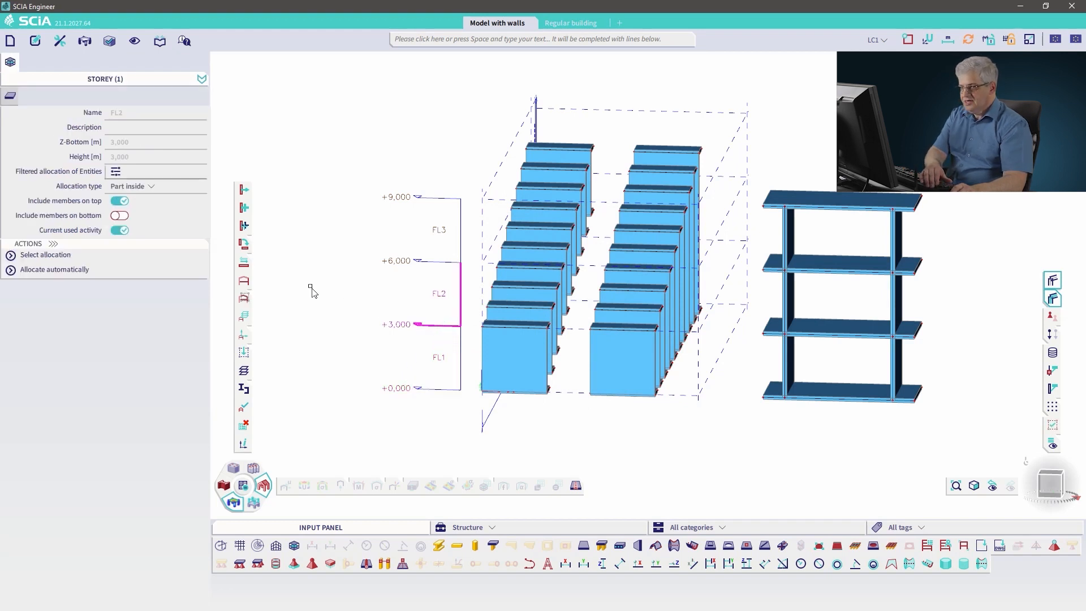
{"action": "left_click", "coordinate": [45, 254]}
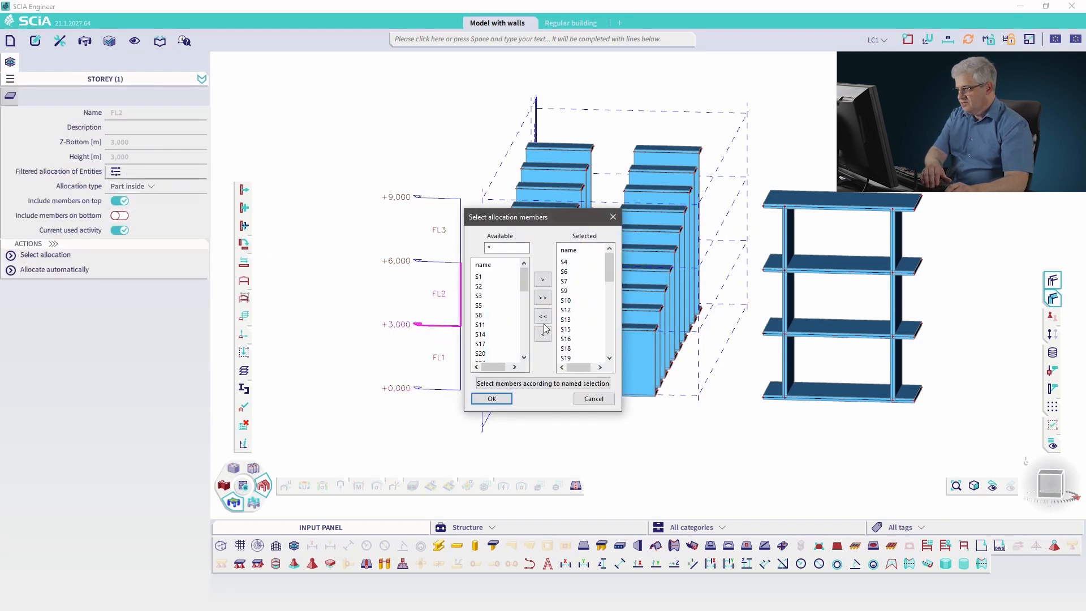
{"action": "left_click", "coordinate": [491, 399]}
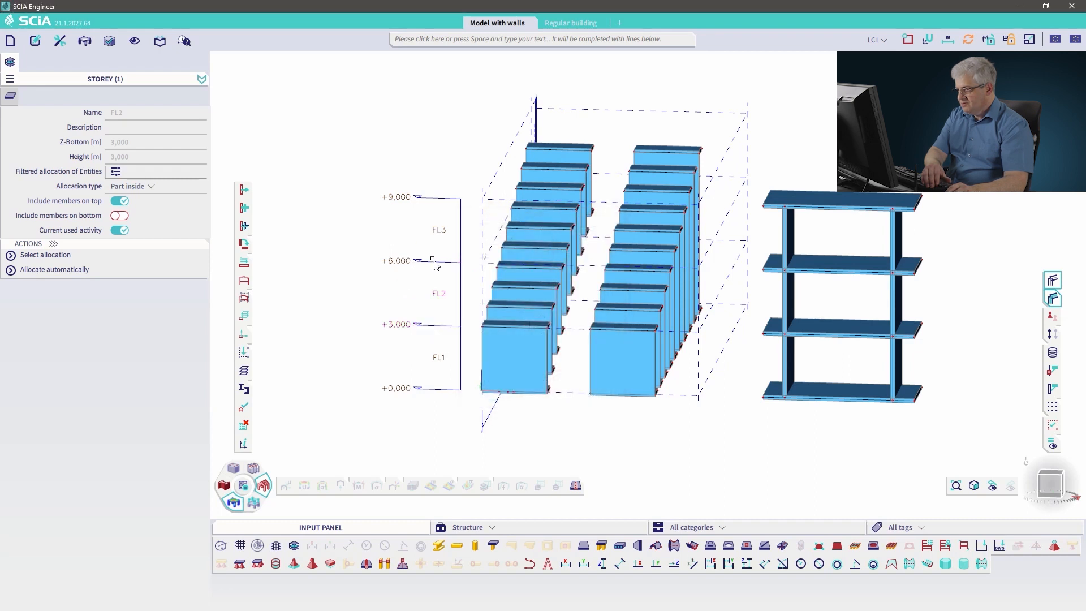
Step: Remove all selected members from the filtered entity allocations of storeys FL3 and FL4 and clear the storey selection
{"action": "left_click", "coordinate": [434, 264]}
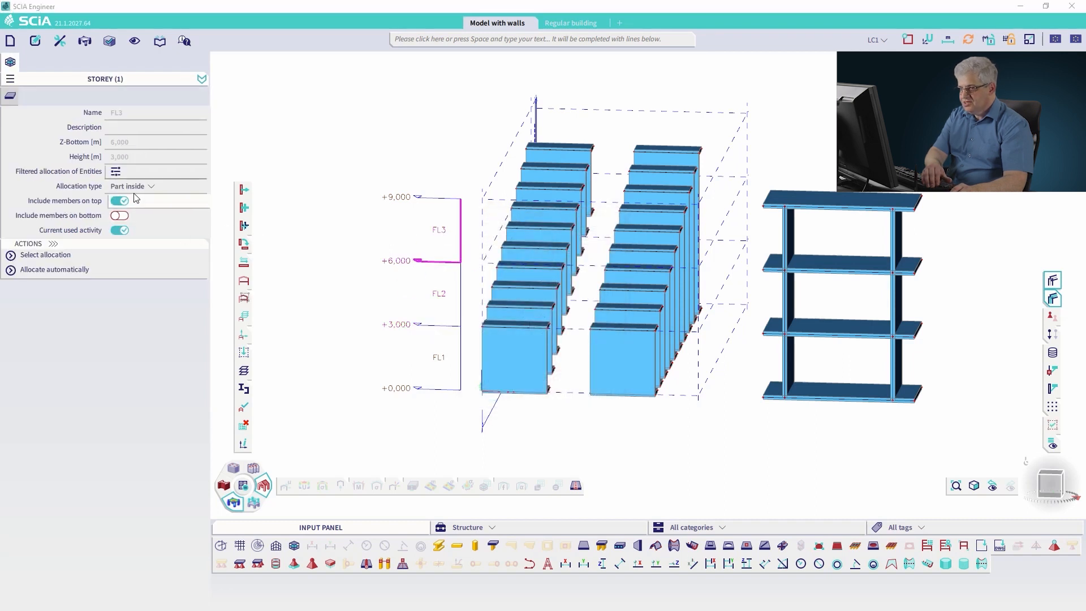
{"action": "left_click", "coordinate": [119, 172]}
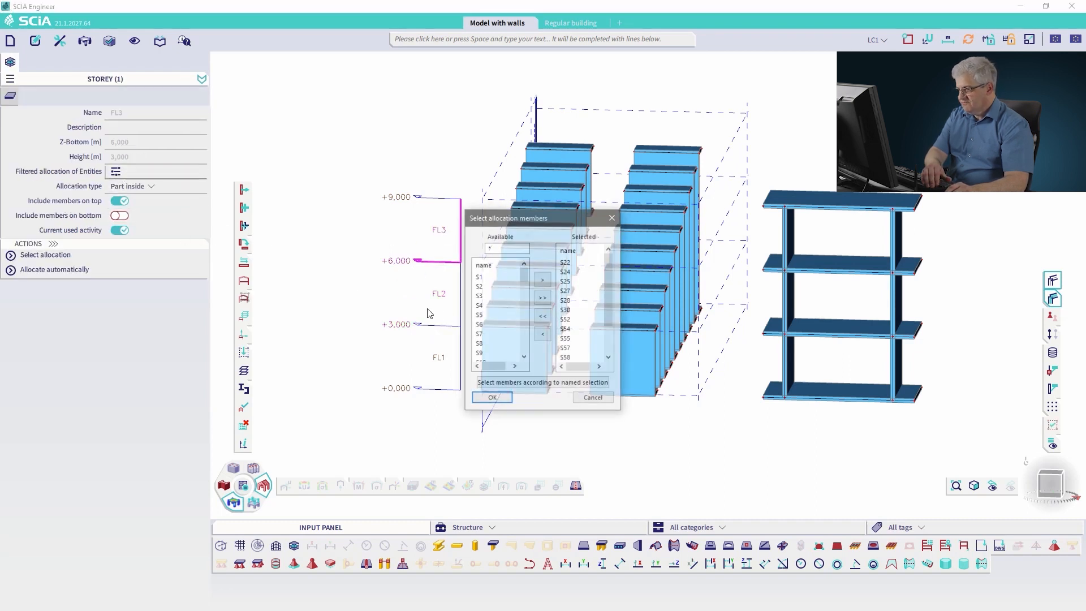
{"action": "left_click", "coordinate": [542, 316]}
{"action": "left_click", "coordinate": [505, 399]}
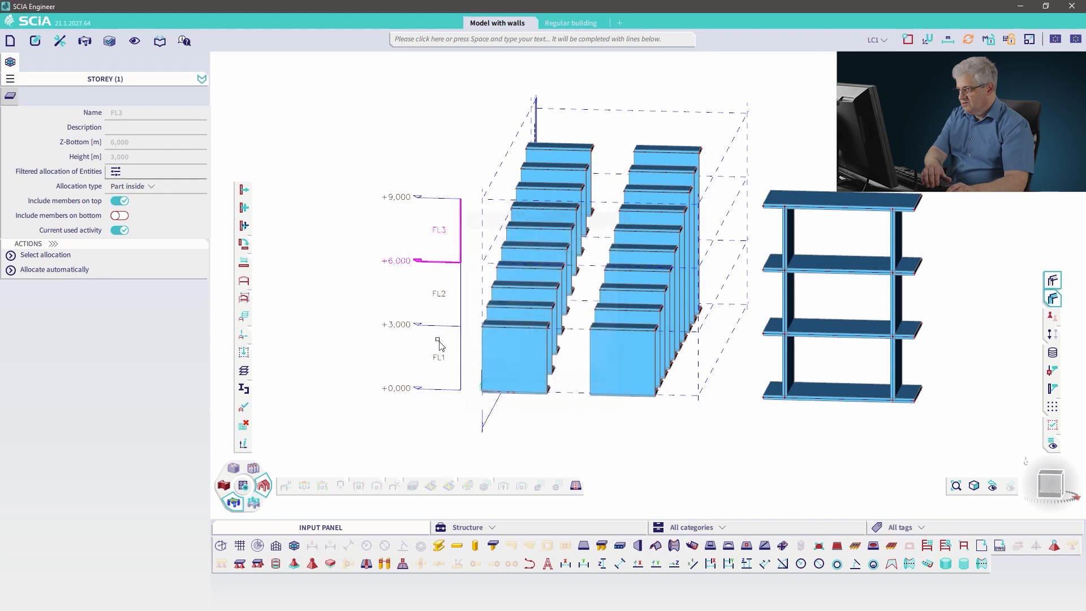
{"action": "left_click", "coordinate": [433, 204]}
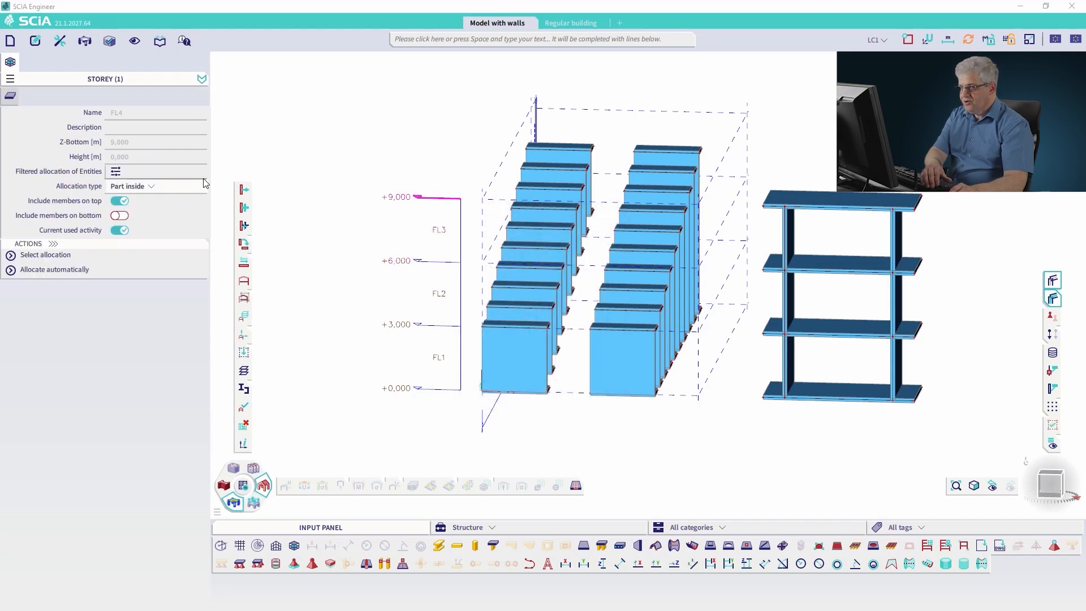
{"action": "left_click", "coordinate": [137, 173]}
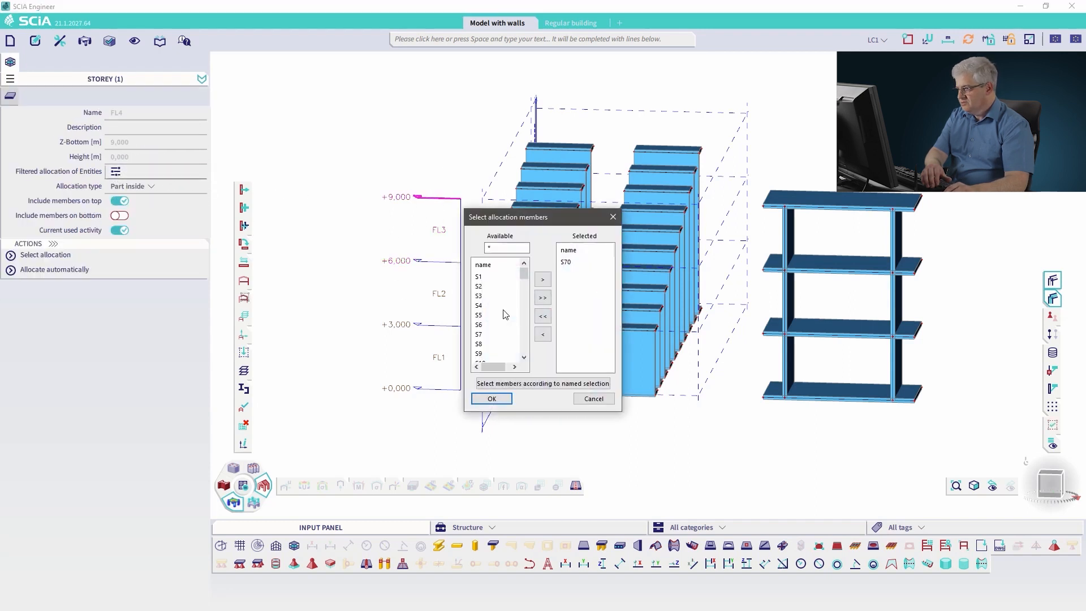
{"action": "left_click", "coordinate": [492, 399]}
{"action": "left_click", "coordinate": [343, 317]}
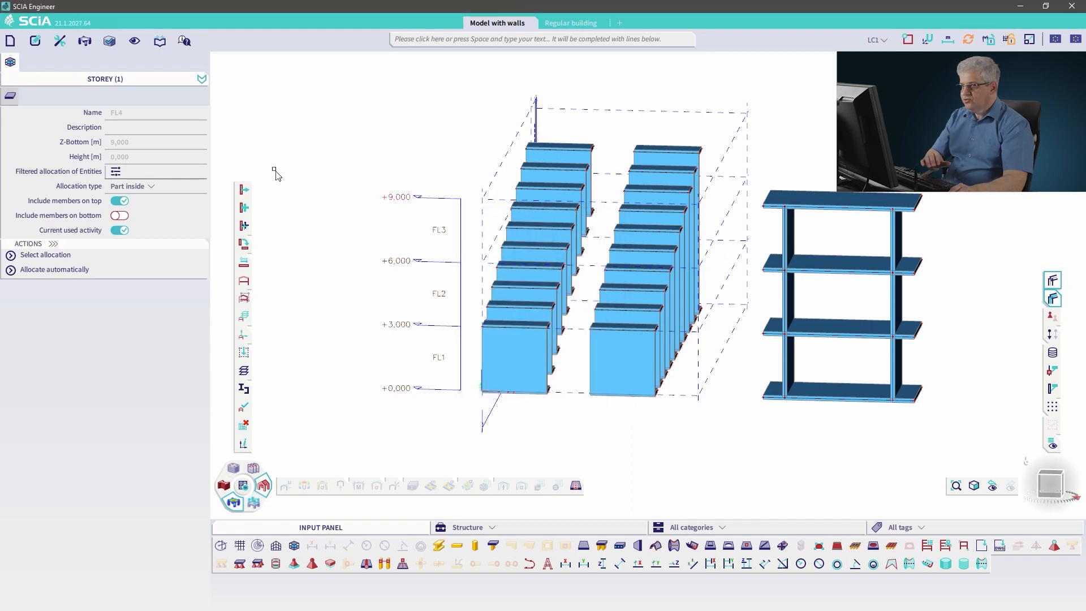
Step: Review the saved storey activity settings, including Nicht zugeordnete Teile, and close the list
{"action": "left_click", "coordinate": [134, 40]}
{"action": "mouse_move", "coordinate": [156, 90]}
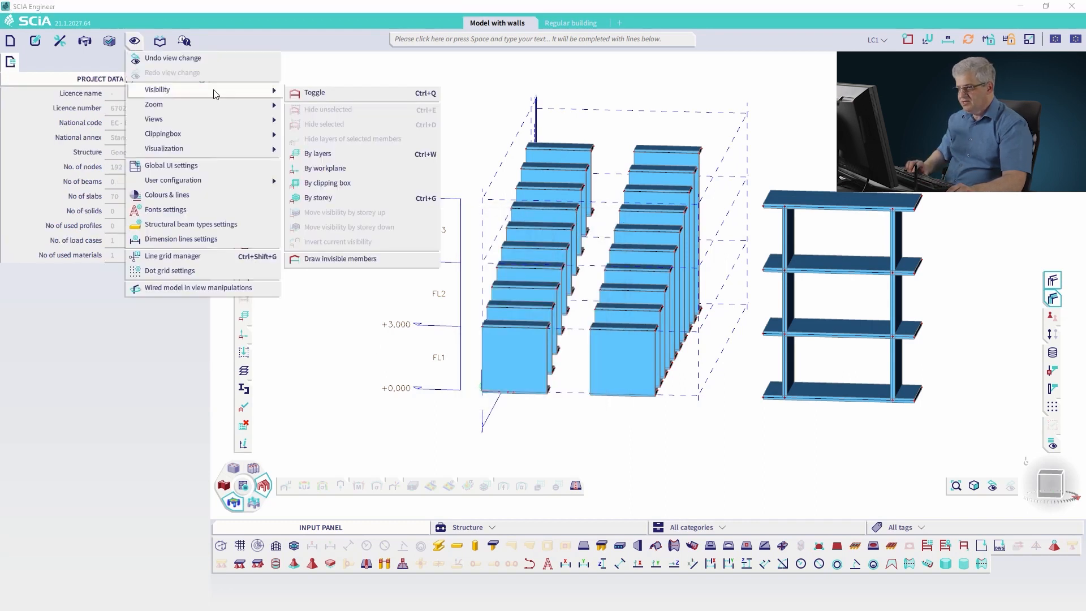
{"action": "left_click", "coordinate": [338, 200]}
{"action": "left_click", "coordinate": [562, 351]}
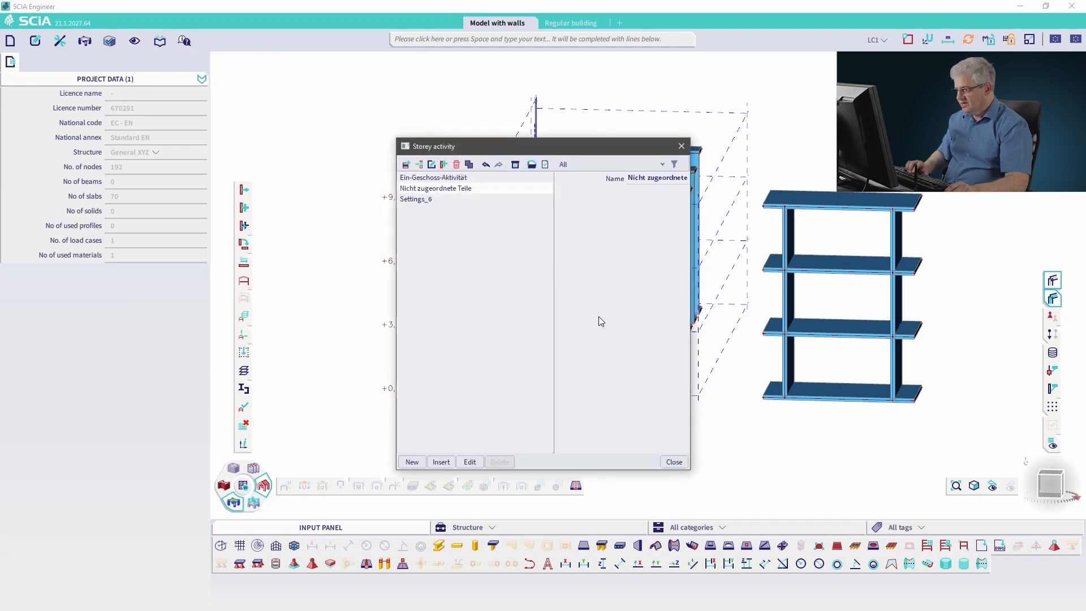
{"action": "left_click", "coordinate": [674, 462]}
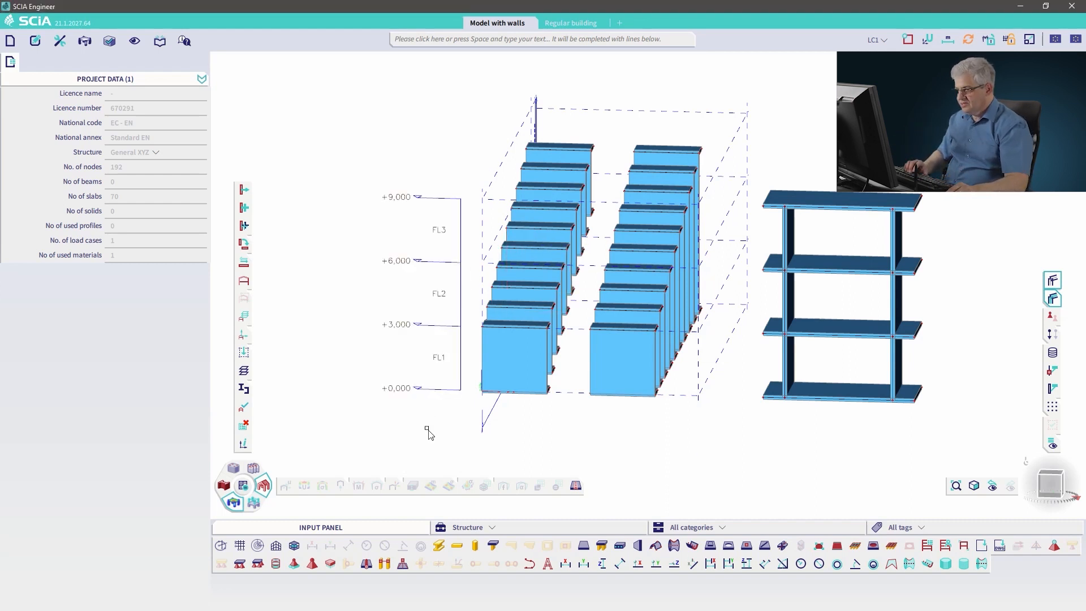
{"action": "left_click_drag", "start_coordinate": [426, 423], "coordinate": [376, 403]}
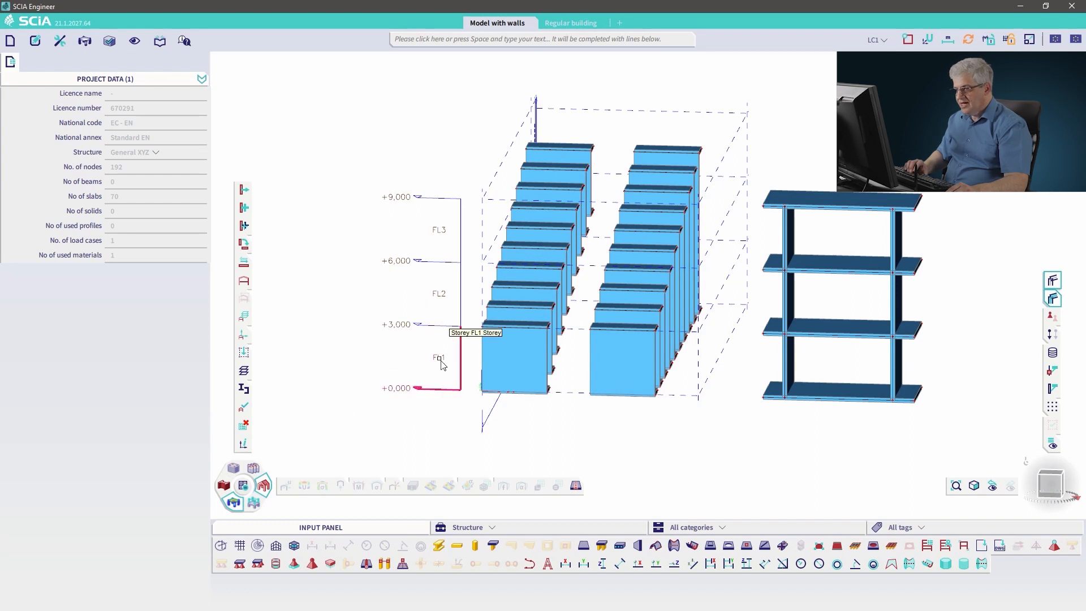
Step: Inspect storey FL1's member allocation lists and the option to select members by named selection, leaving the allocation as it is
{"action": "left_click", "coordinate": [441, 365]}
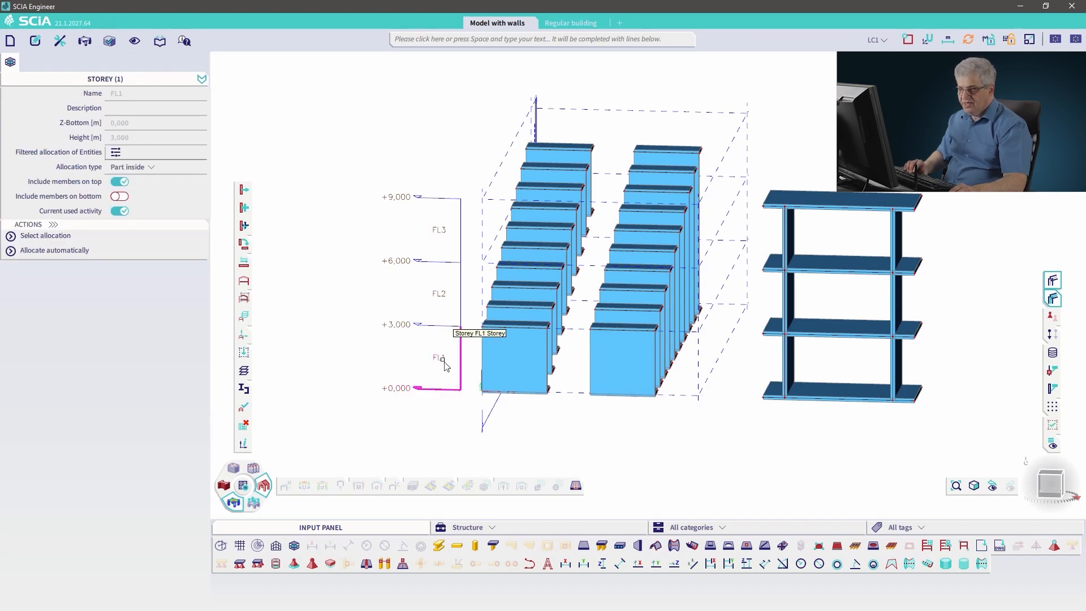
{"action": "left_click", "coordinate": [115, 152]}
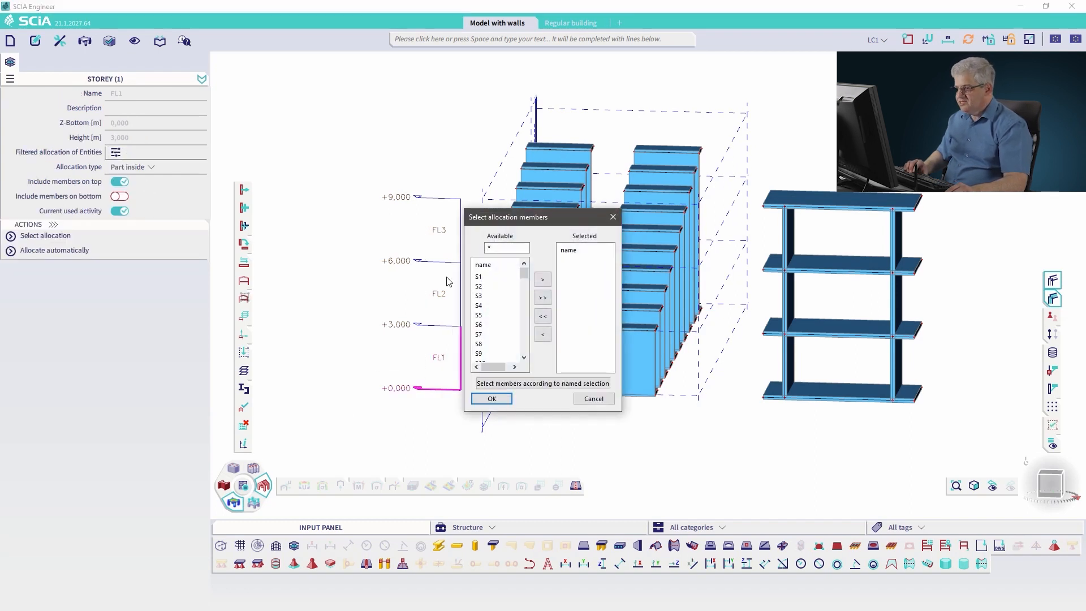
{"action": "left_click", "coordinate": [594, 399]}
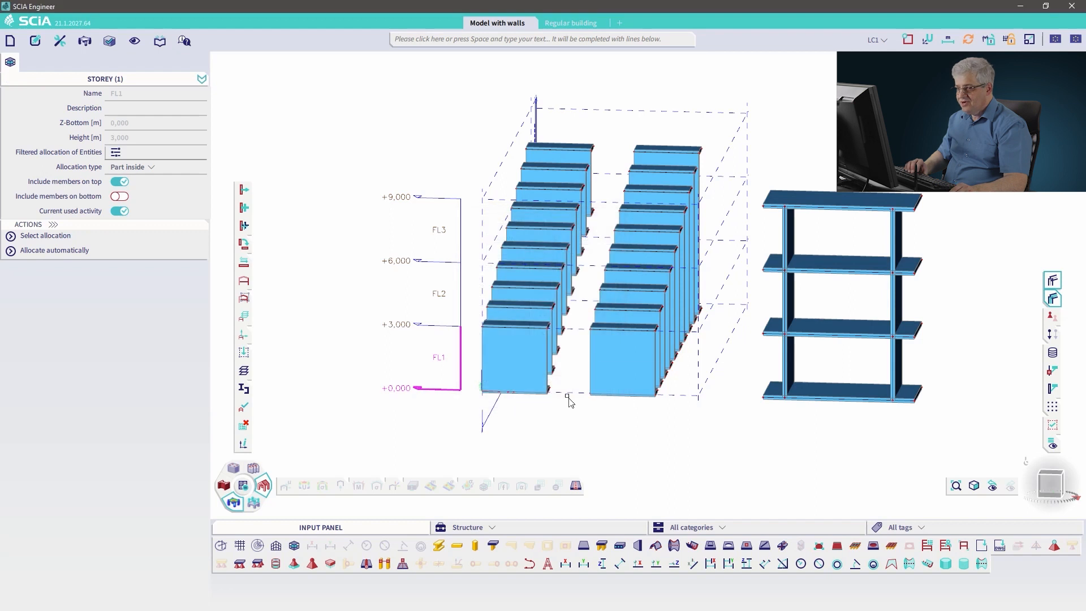
{"action": "left_click", "coordinate": [117, 154]}
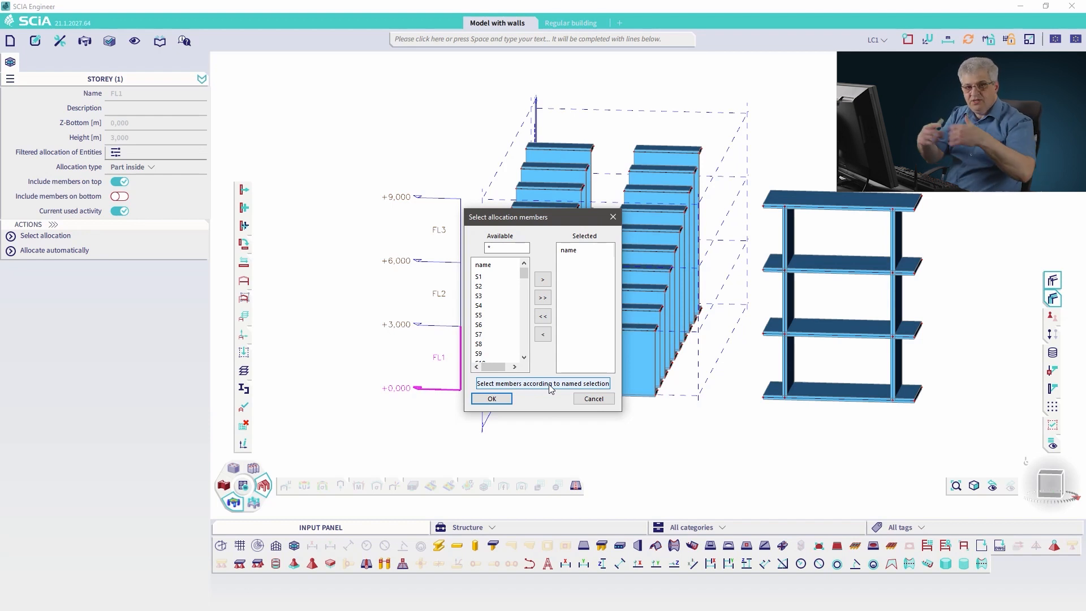
{"action": "left_click", "coordinate": [598, 399]}
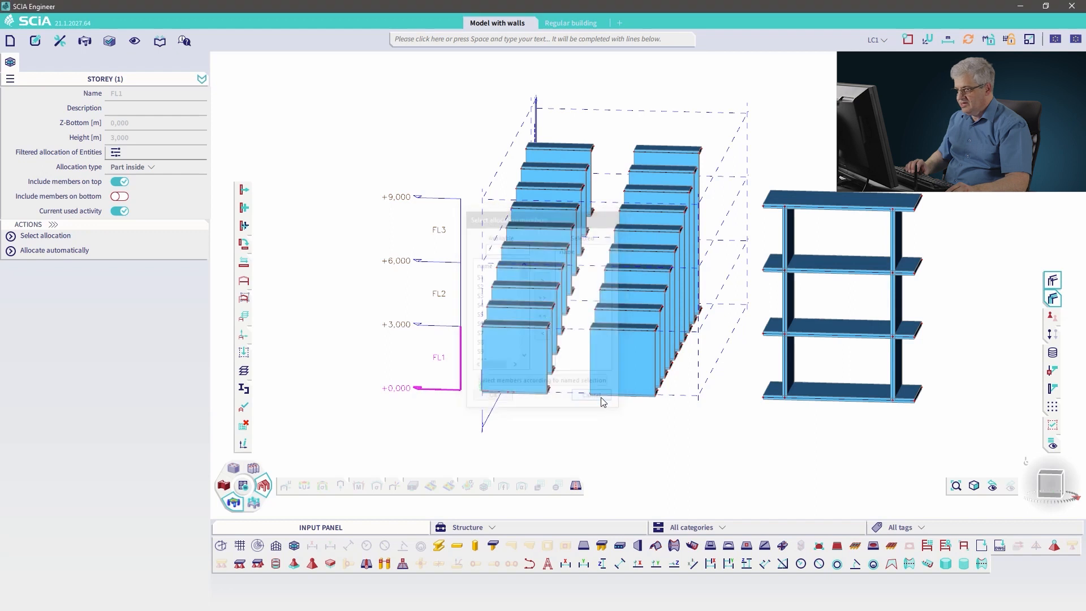
Step: Allocate members to FL1 graphically by window-selecting everything between +0,000 and +3,000, including the tower slab at +3,000, and finish the selection
{"action": "left_click", "coordinate": [40, 240]}
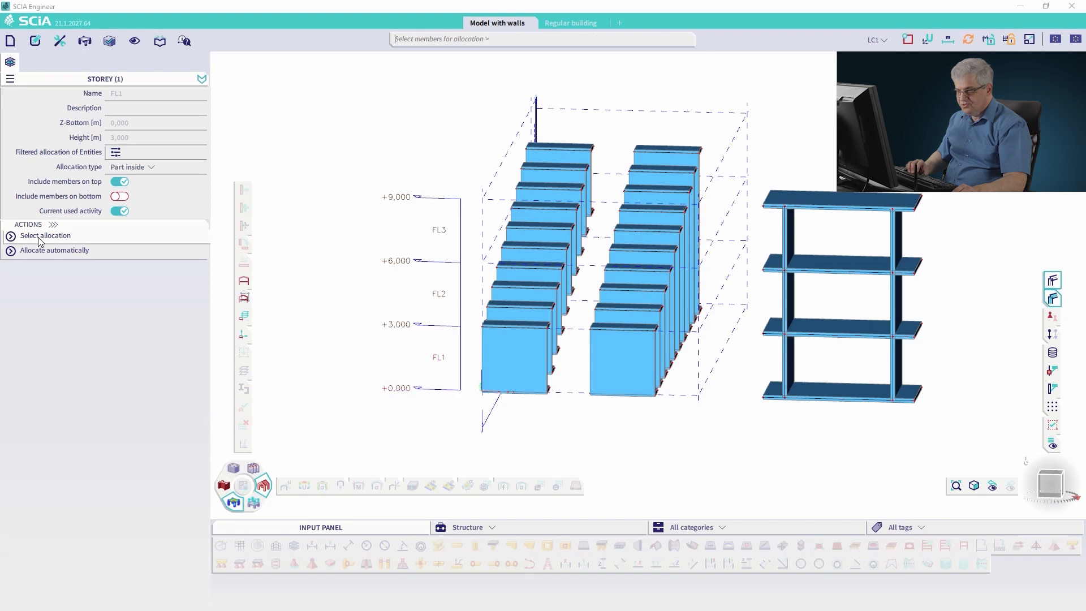
{"action": "right_click_drag", "start_coordinate": [589, 432], "coordinate": [593, 417], "text": "ctrl"}
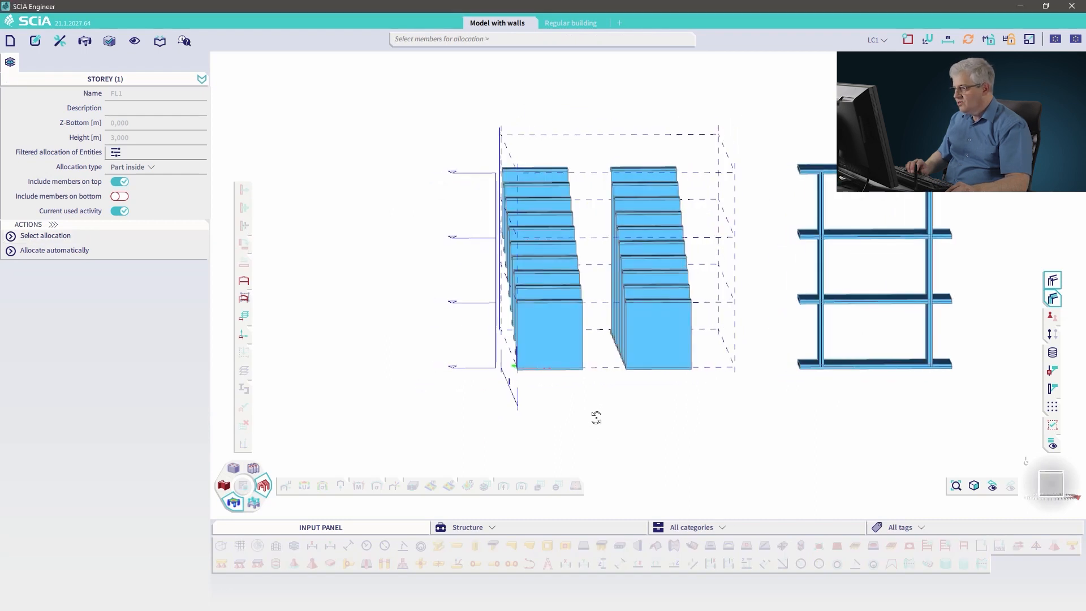
{"action": "left_click_drag", "start_coordinate": [956, 342], "coordinate": [474, 312]}
{"action": "left_click_drag", "start_coordinate": [963, 383], "coordinate": [457, 326]}
{"action": "left_click_drag", "start_coordinate": [805, 300], "coordinate": [976, 302]}
{"action": "key", "text": "Escape"}
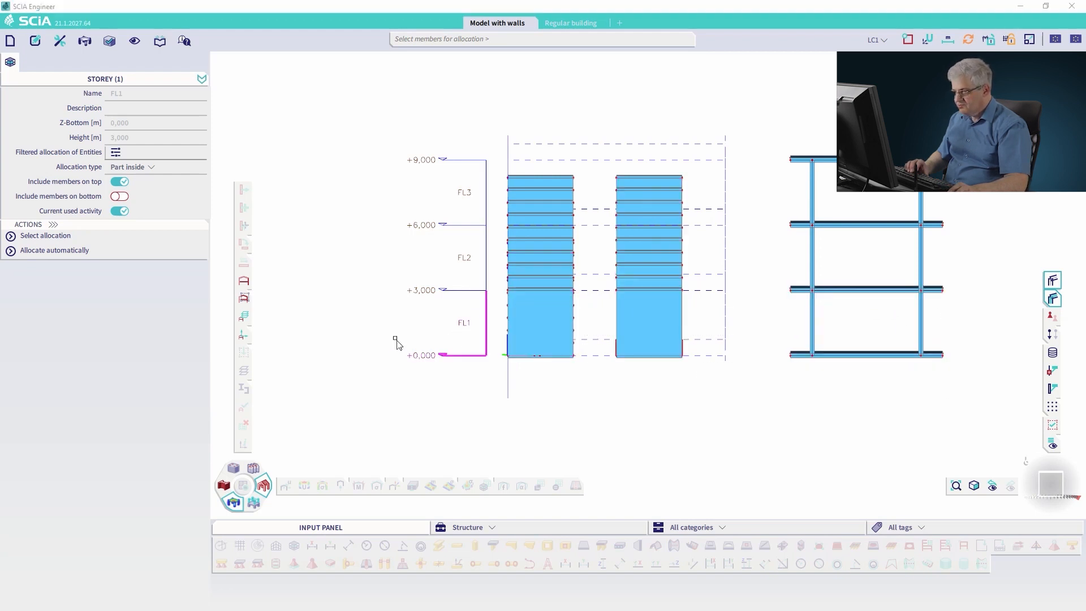
{"action": "key", "text": "Escape"}
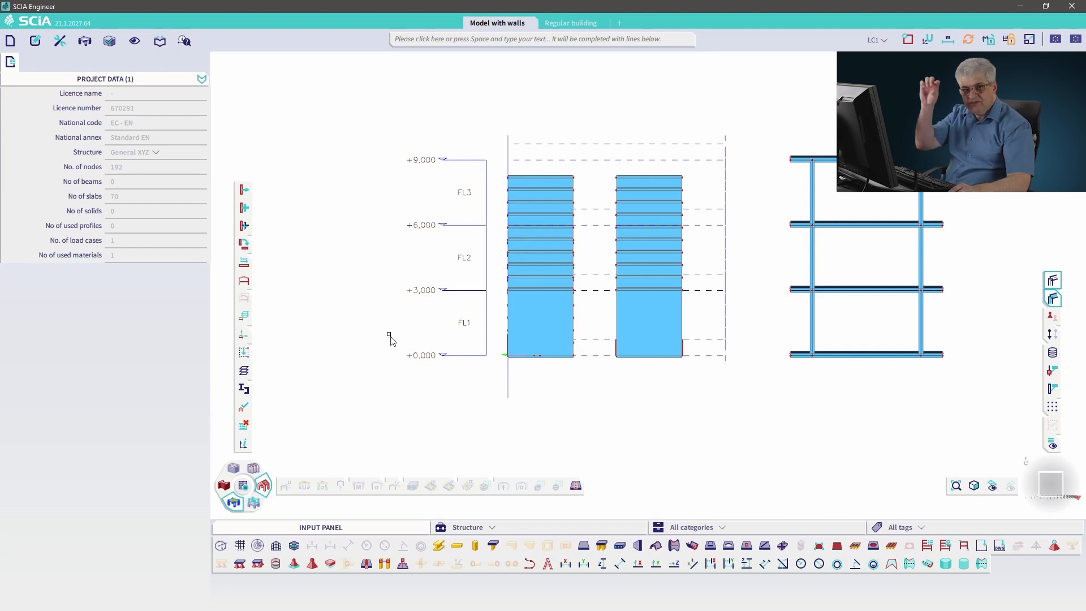
Step: Remove the six tall walls of the near row, beyond the tower, from FL1's graphical member allocation and finish the selection
{"action": "left_click", "coordinate": [467, 328]}
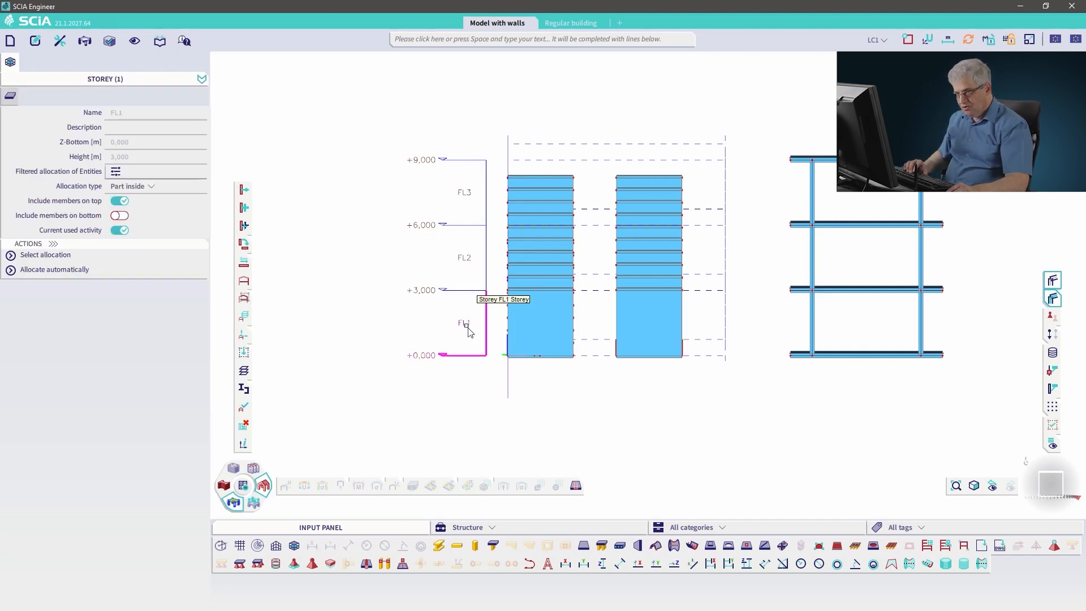
{"action": "left_click", "coordinate": [45, 255]}
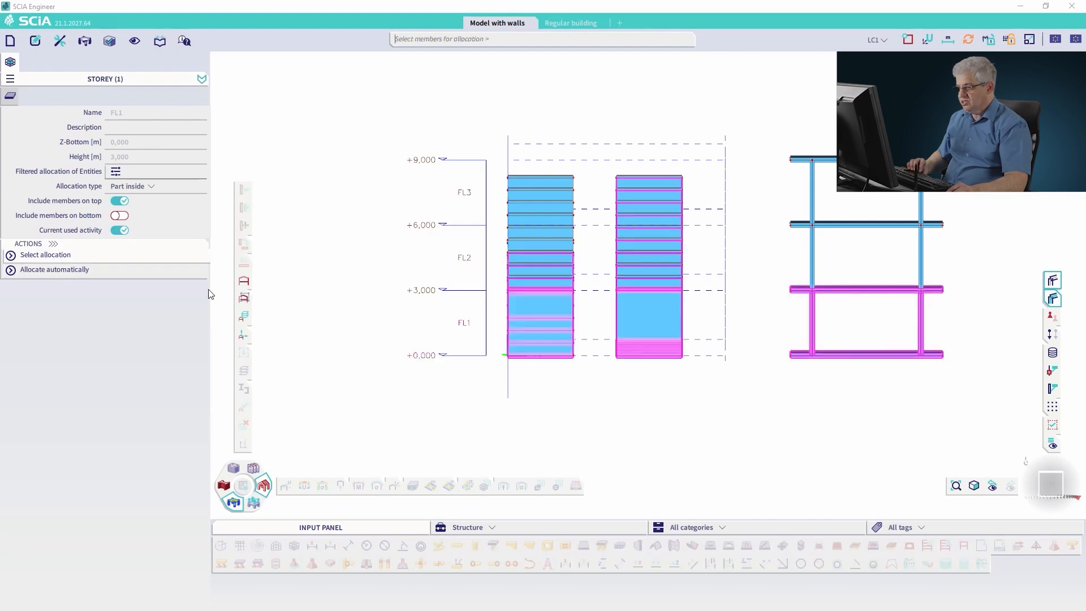
{"action": "right_click_drag", "start_coordinate": [745, 365], "coordinate": [706, 399], "text": "ctrl"}
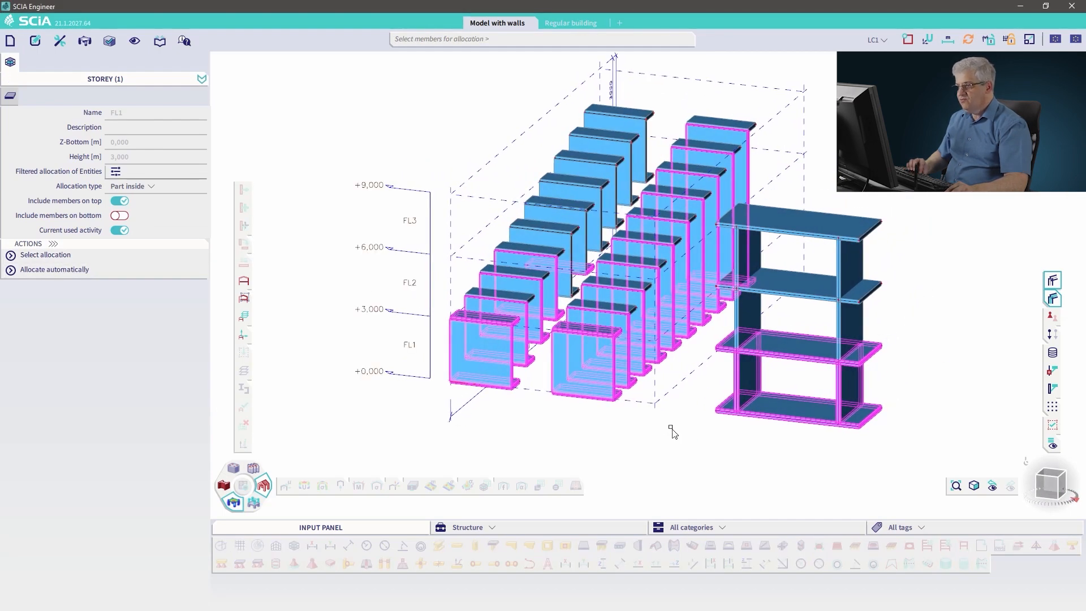
{"action": "right_click_drag", "start_coordinate": [672, 431], "coordinate": [622, 421], "text": "ctrl"}
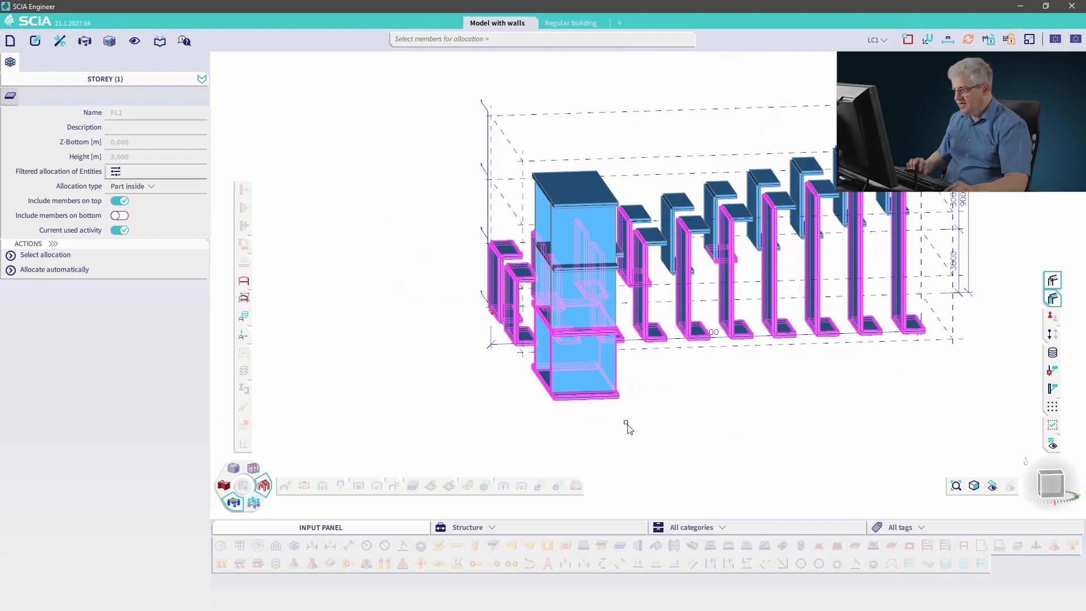
{"action": "left_click", "coordinate": [689, 300], "text": "ctrl"}
{"action": "left_click", "coordinate": [731, 305], "text": "ctrl"}
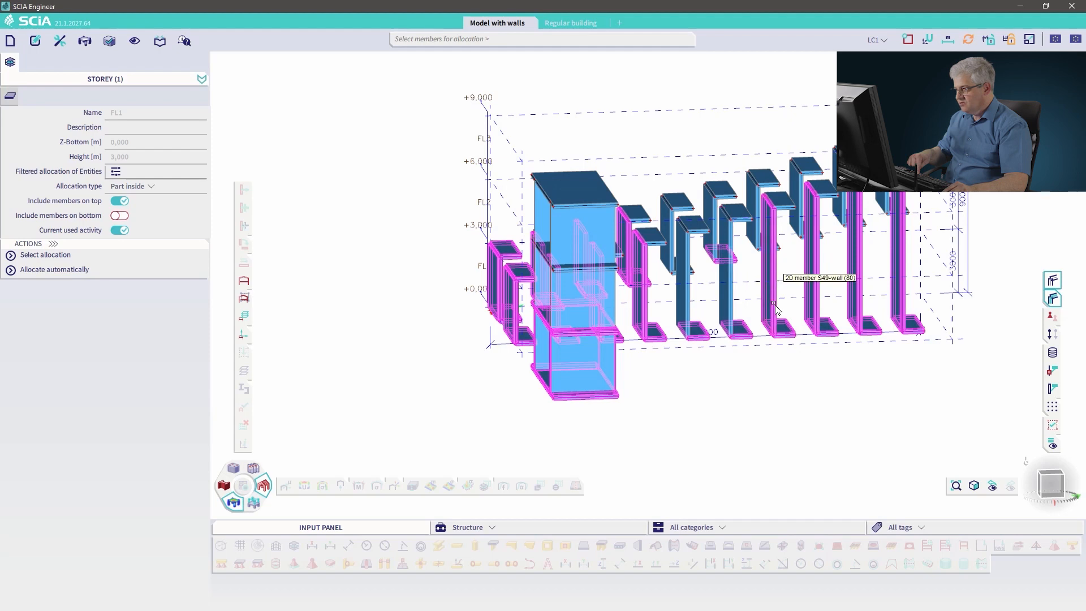
{"action": "left_click", "coordinate": [773, 304], "text": "ctrl"}
{"action": "left_click", "coordinate": [814, 308], "text": "ctrl"}
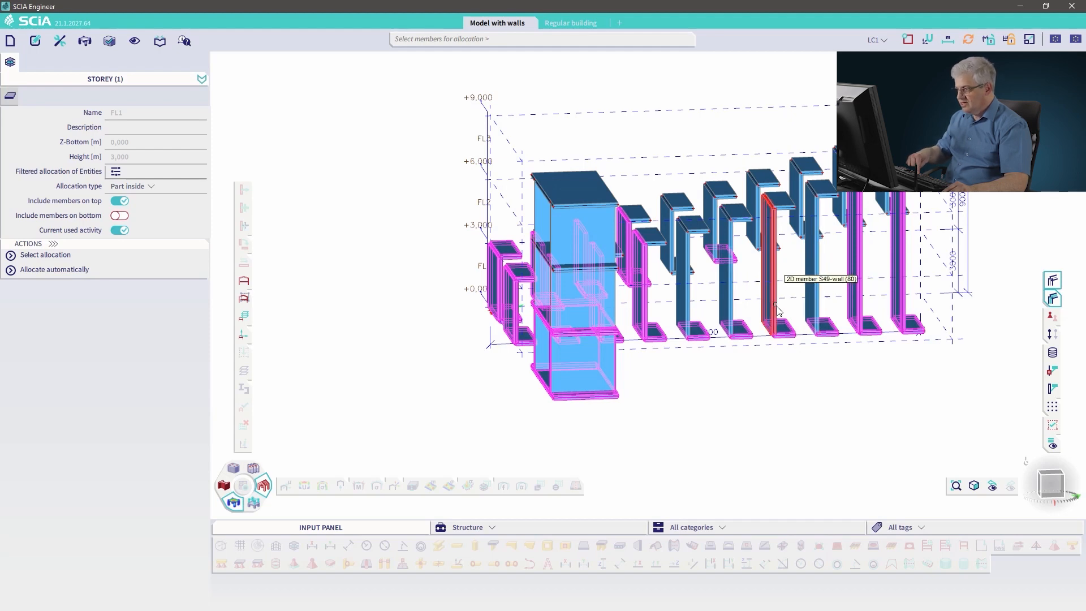
{"action": "left_click", "coordinate": [775, 309], "text": "ctrl"}
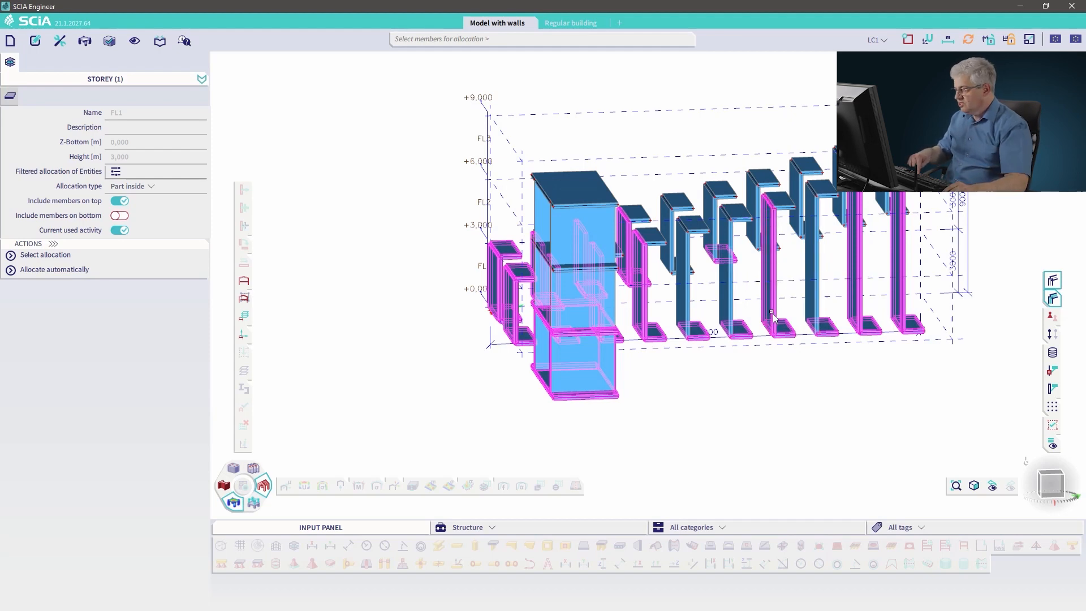
{"action": "left_click", "coordinate": [814, 310], "text": "ctrl"}
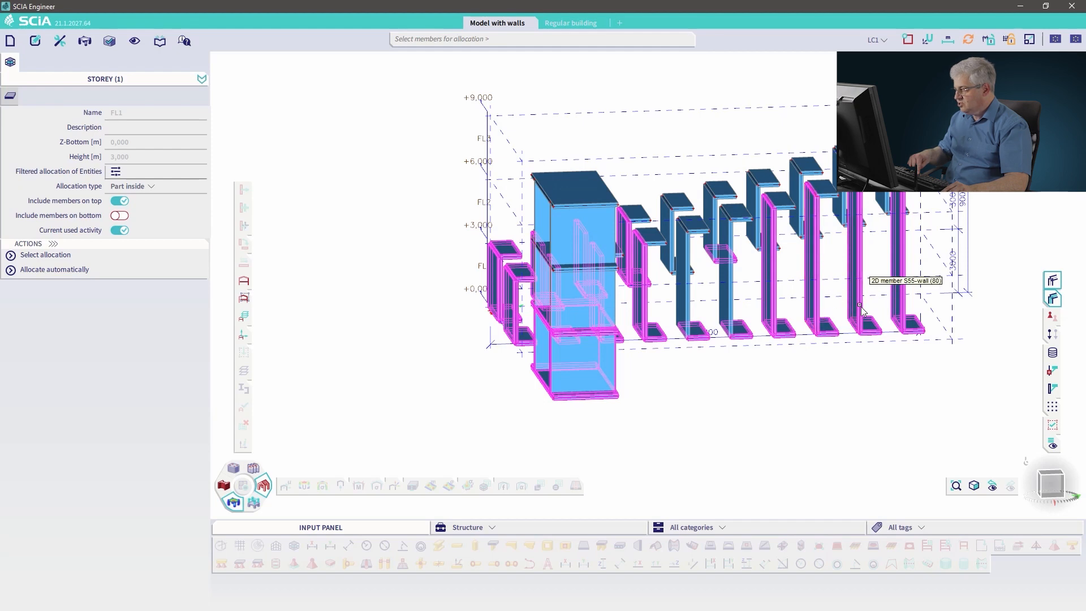
{"action": "left_click", "coordinate": [859, 306], "text": "ctrl"}
{"action": "left_click", "coordinate": [817, 305], "text": "ctrl"}
{"action": "left_click", "coordinate": [774, 304], "text": "ctrl"}
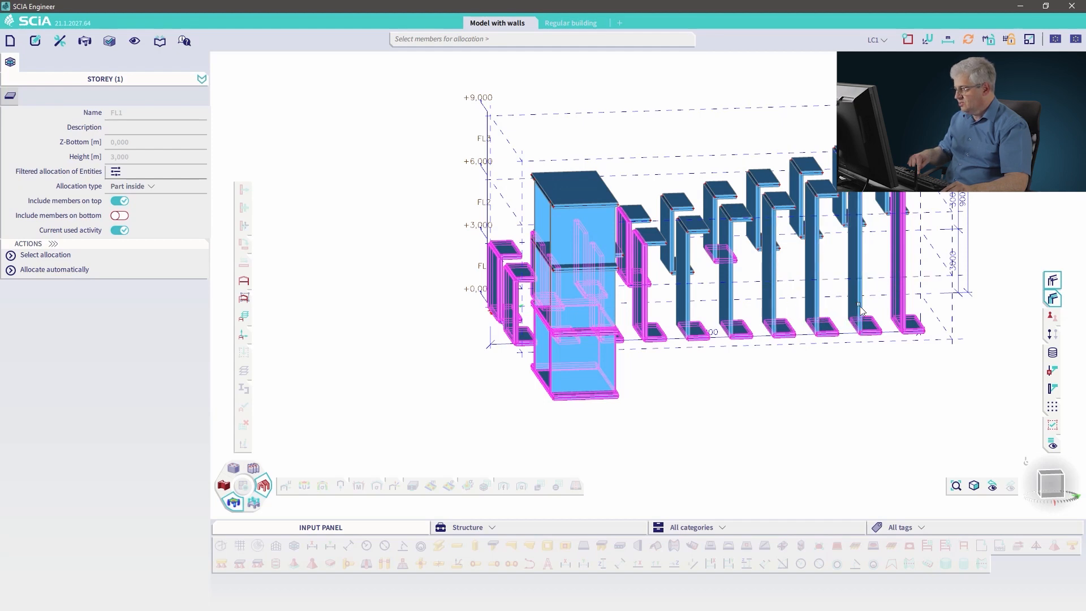
{"action": "left_click", "coordinate": [901, 299], "text": "ctrl"}
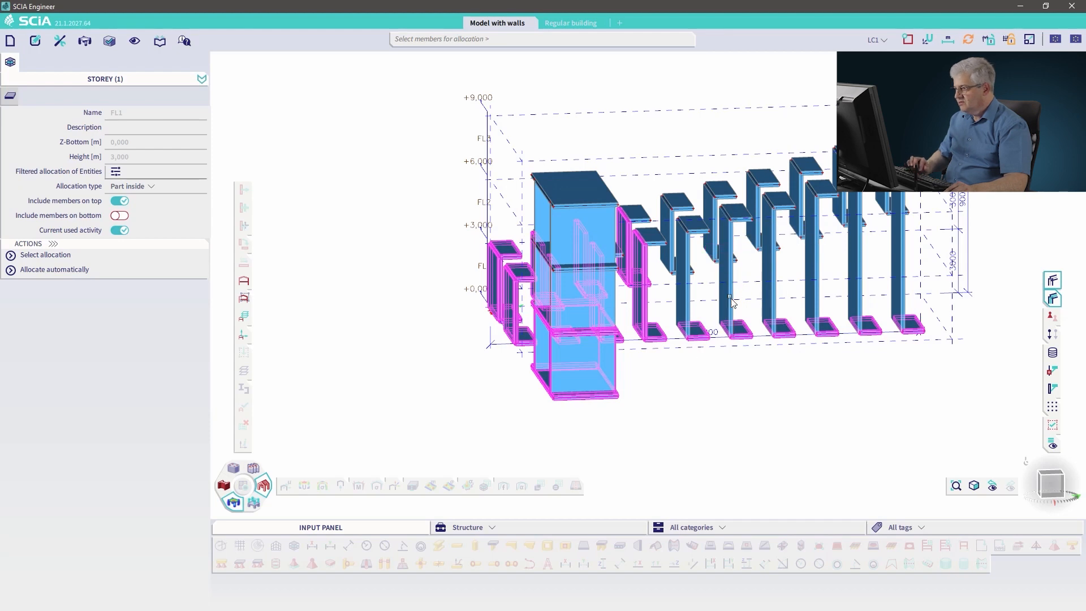
{"action": "key", "text": "Escape"}
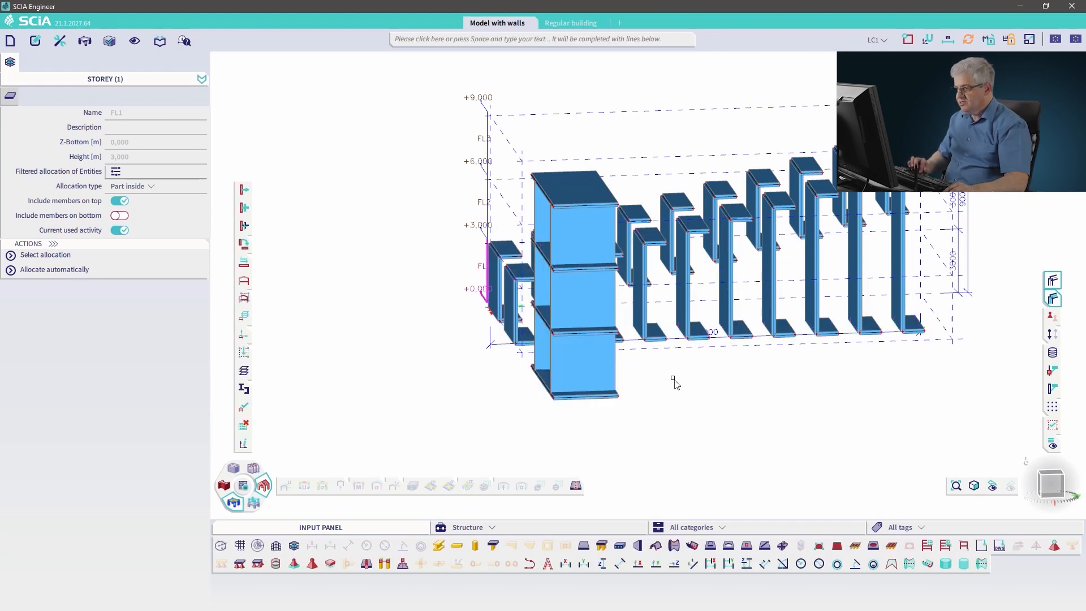
{"action": "right_click_drag", "start_coordinate": [674, 382], "coordinate": [720, 387], "text": "ctrl"}
{"action": "key", "text": "Escape"}
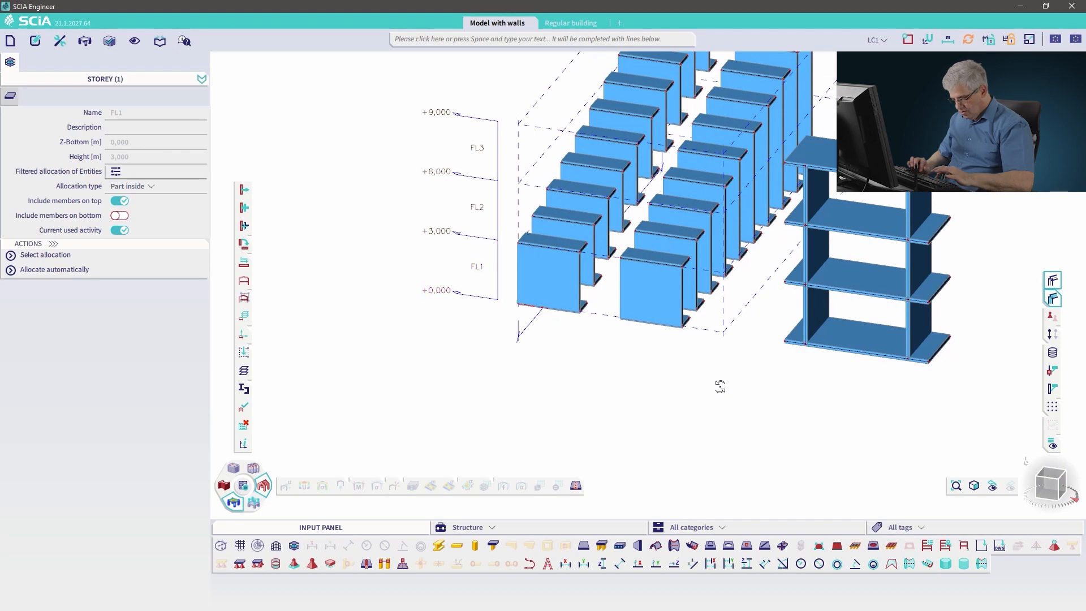
Step: Switch the storey activity to Settings_6 with only FL1 active and view the members shown for that storey
{"action": "key", "text": "ctrl+shift+a"}
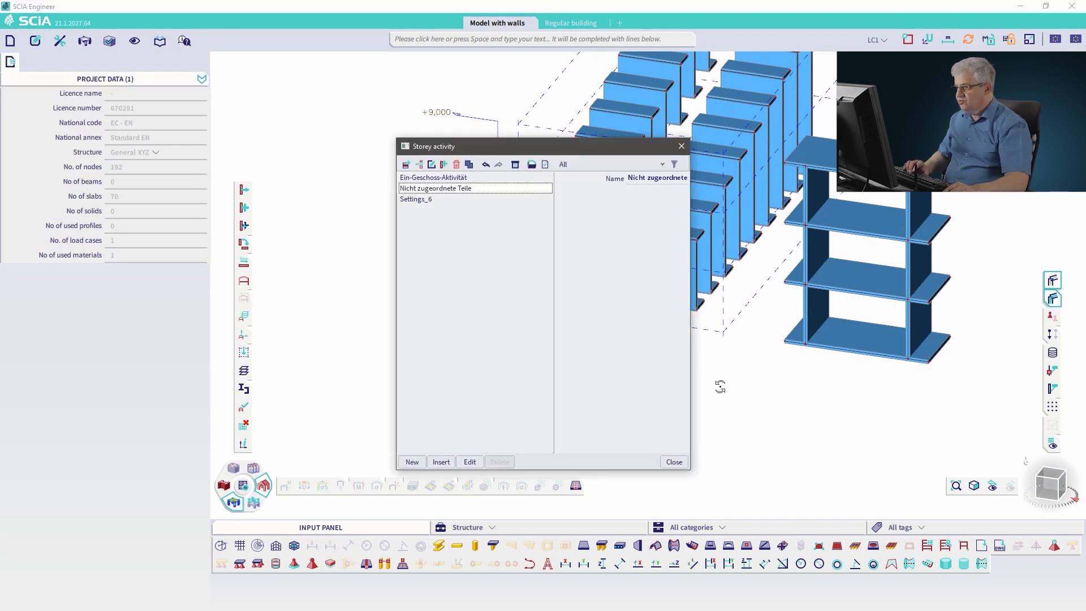
{"action": "left_click", "coordinate": [413, 200]}
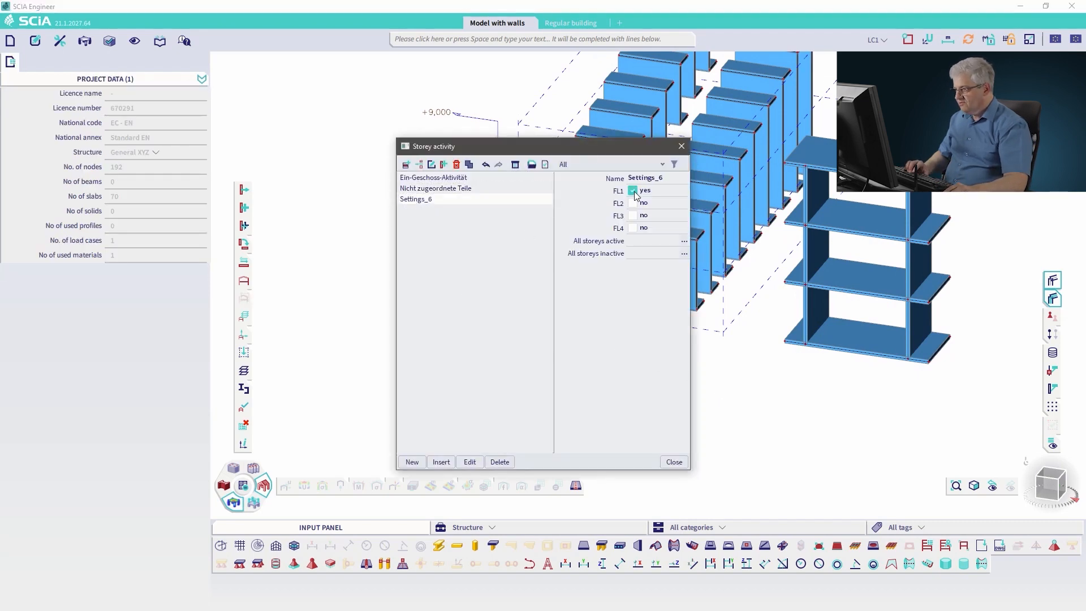
{"action": "left_click", "coordinate": [672, 463]}
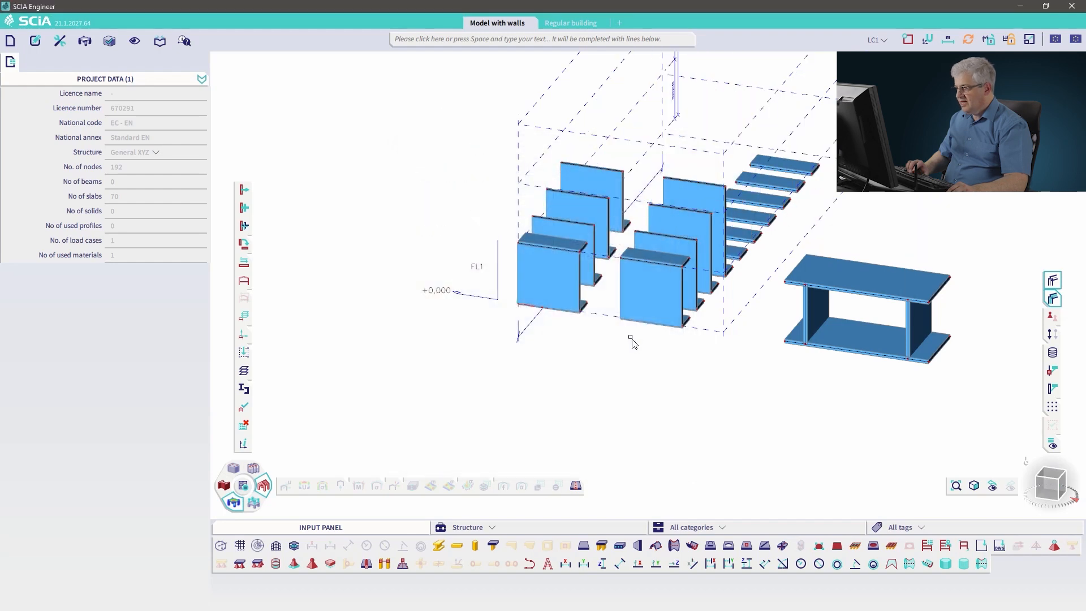
{"action": "mouse_move", "coordinate": [530, 377]}
{"action": "right_mouse_down", "text": "ctrl"}
{"action": "mouse_move", "coordinate": [499, 371]}
{"action": "mouse_move", "coordinate": [516, 382]}
{"action": "right_mouse_up", "text": "ctrl"}
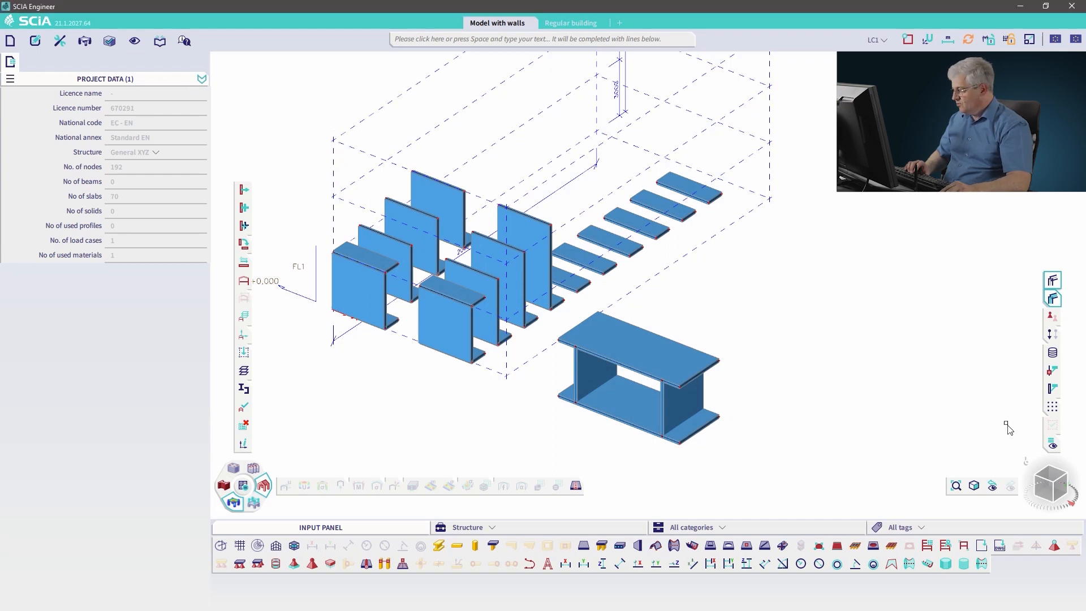
Step: Review the storey display options in the Modelling/Drawing view parameters for all entities and leave them unchanged
{"action": "left_click", "coordinate": [1052, 444]}
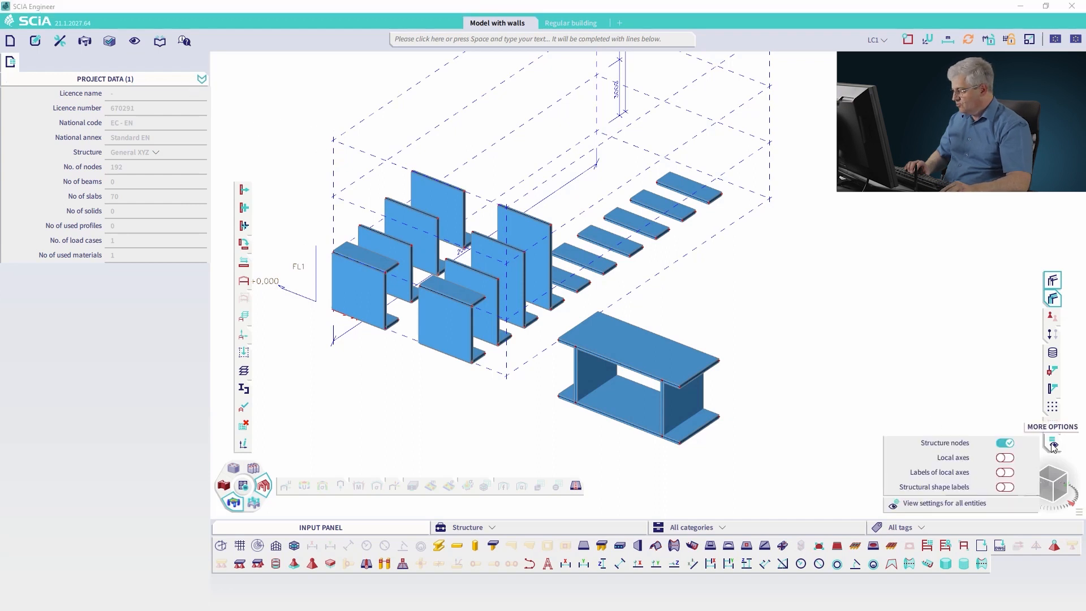
{"action": "left_click", "coordinate": [941, 502]}
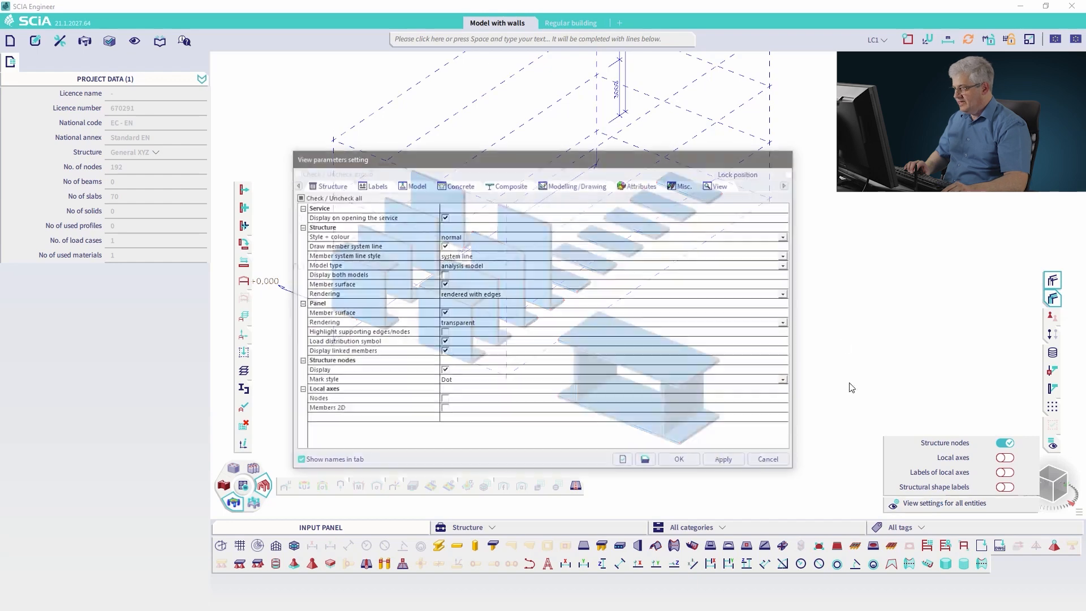
{"action": "left_click", "coordinate": [583, 186]}
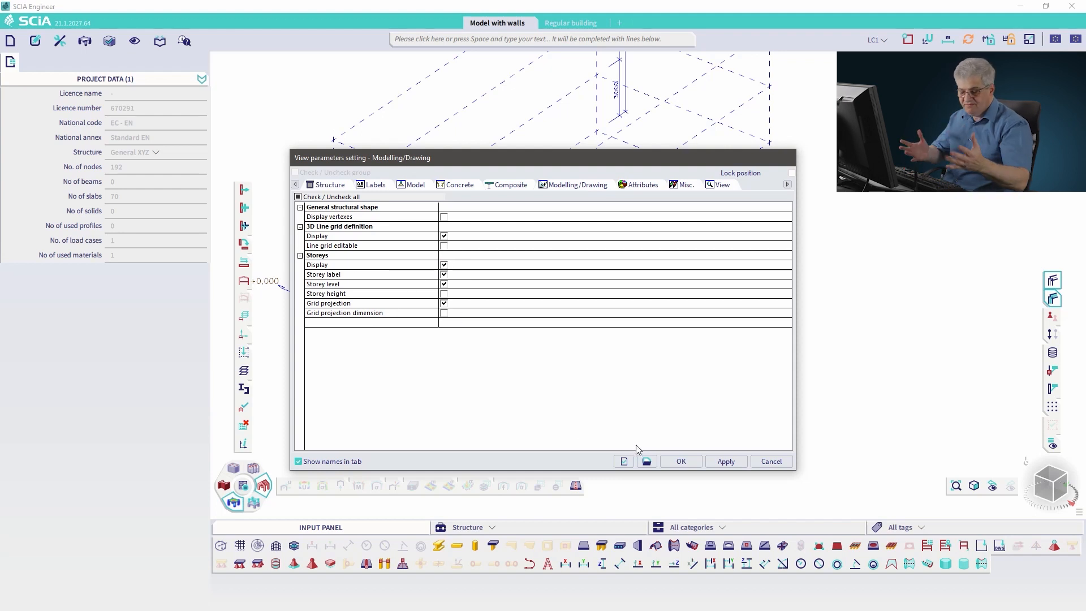
{"action": "left_click", "coordinate": [771, 462]}
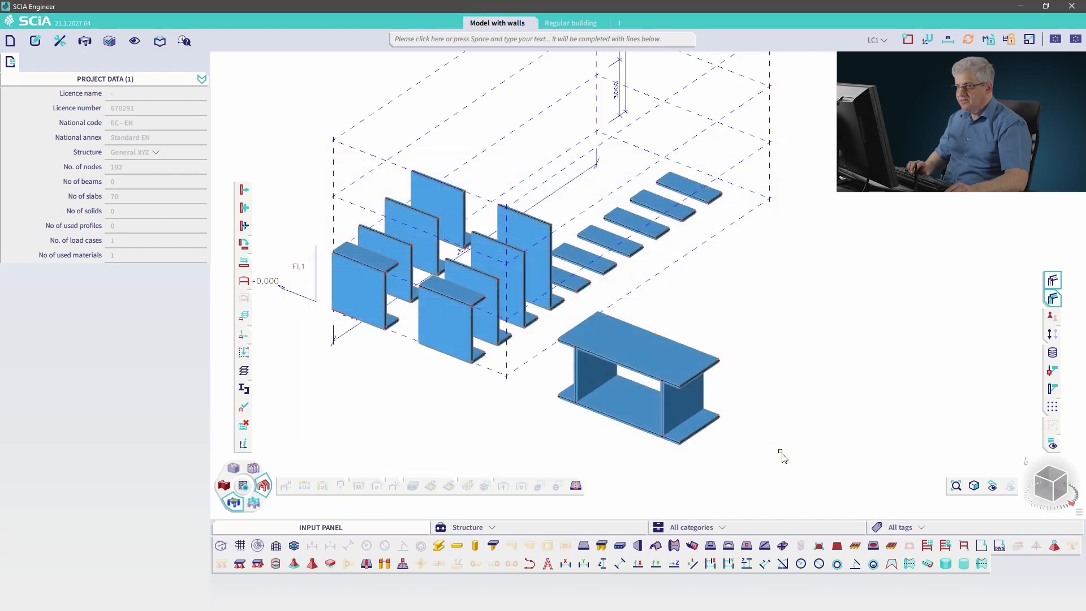
Step: Inspect the Storeys entries for colours and lines and for fonts in the screen palette settings
{"action": "left_click", "coordinate": [135, 42]}
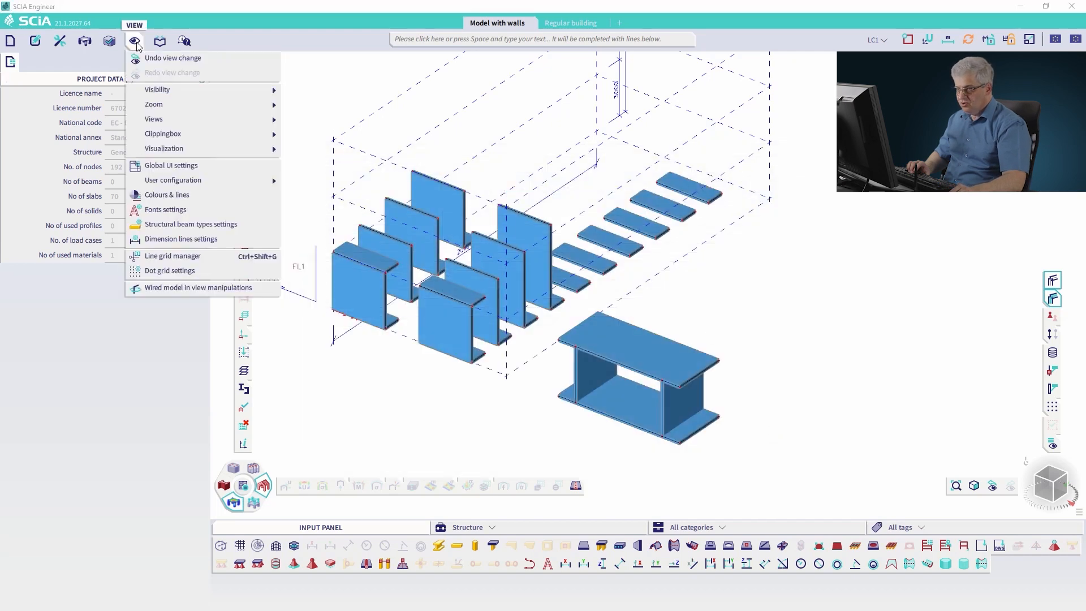
{"action": "left_click", "coordinate": [154, 197]}
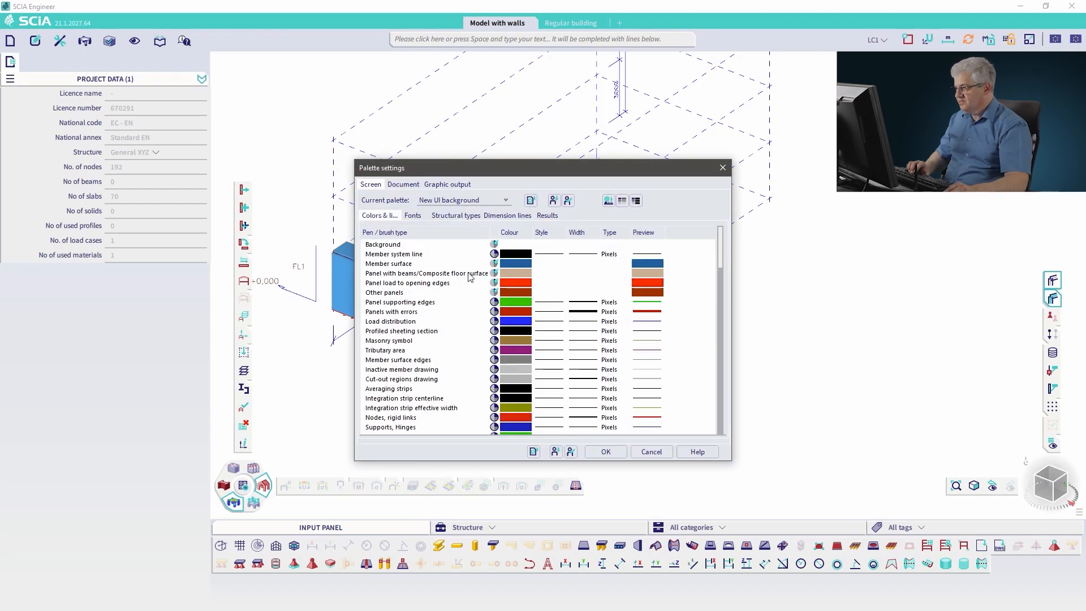
{"action": "left_click_drag", "start_coordinate": [721, 262], "coordinate": [718, 433]}
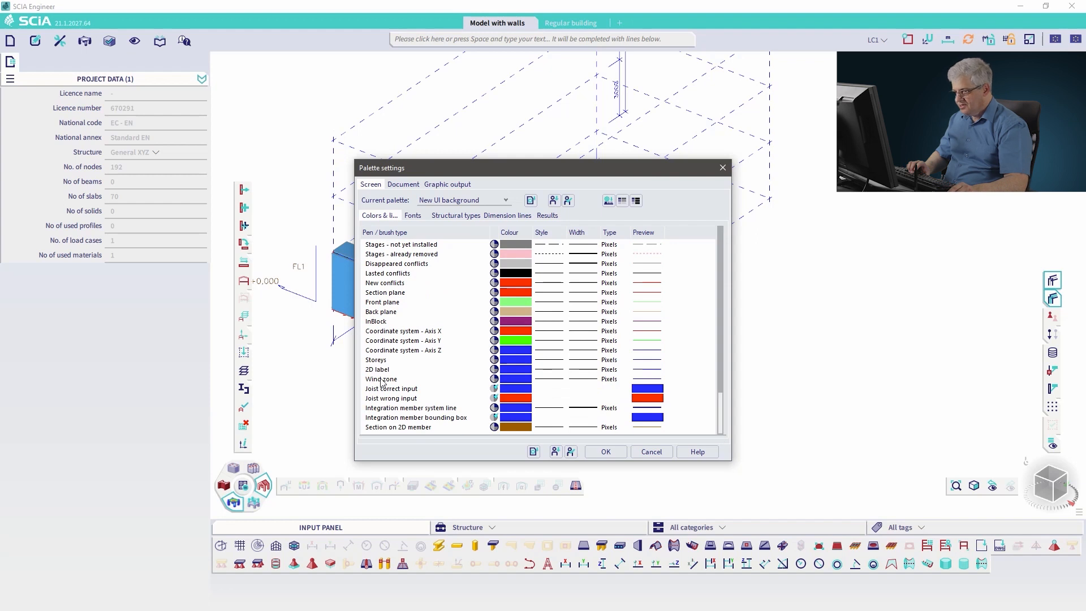
{"action": "left_click", "coordinate": [380, 360]}
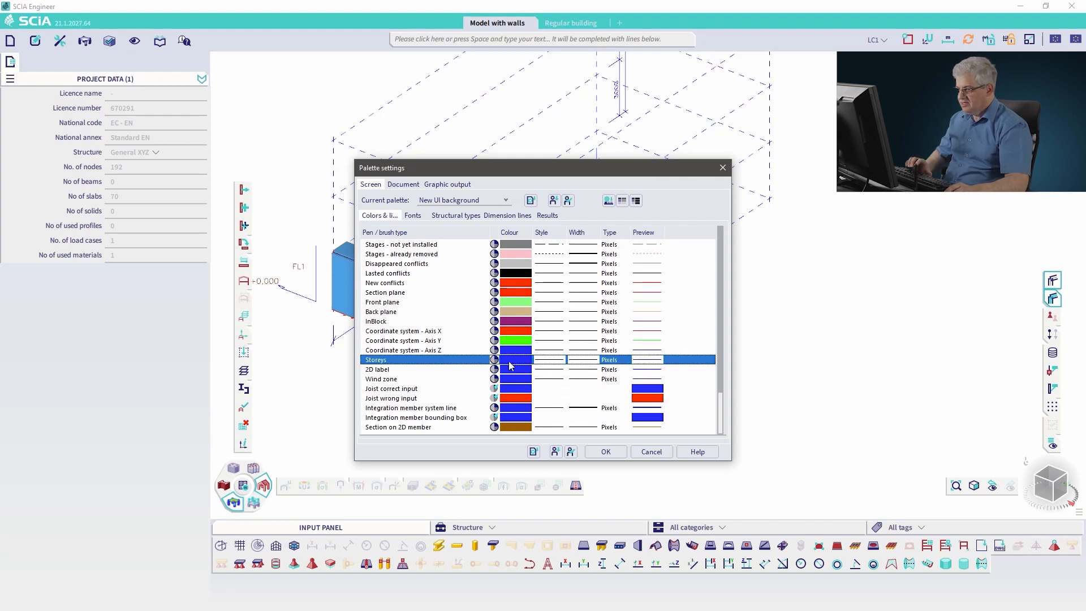
{"action": "left_click", "coordinate": [413, 215]}
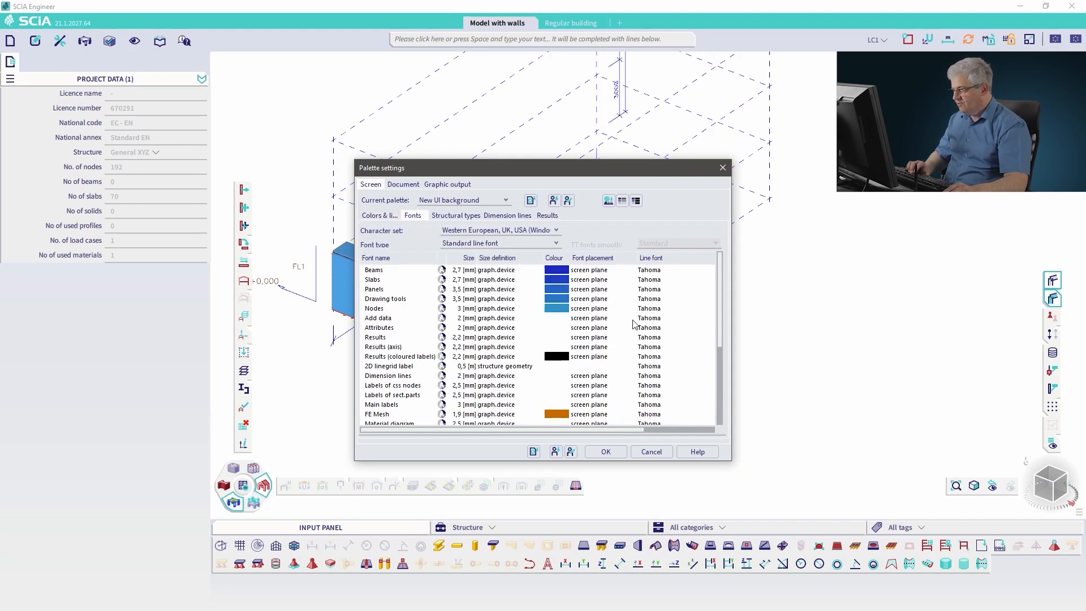
{"action": "left_click_drag", "start_coordinate": [719, 331], "coordinate": [721, 423]}
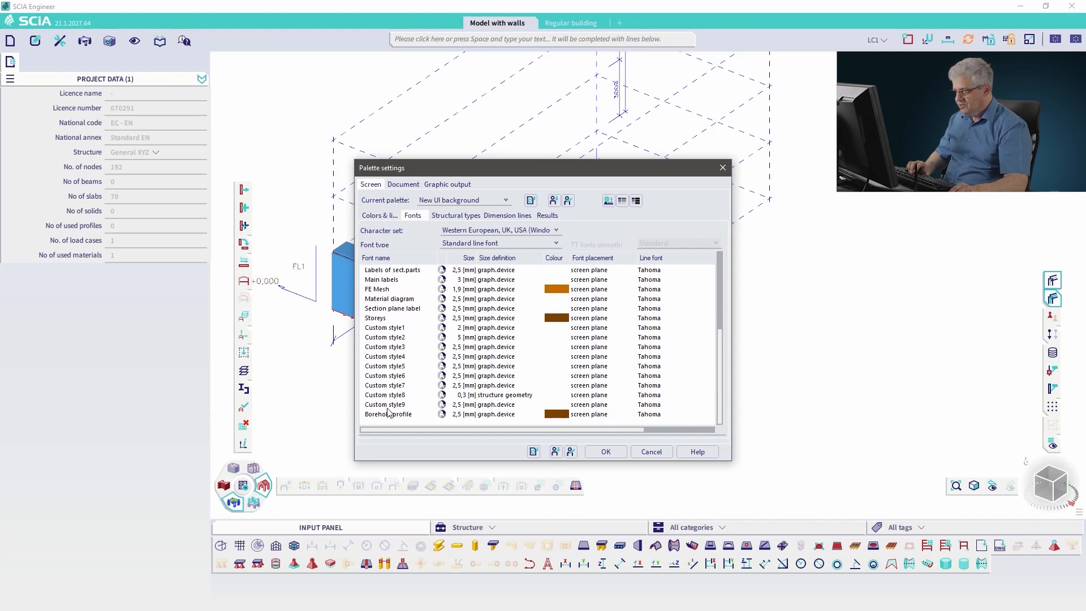
{"action": "left_click", "coordinate": [377, 319]}
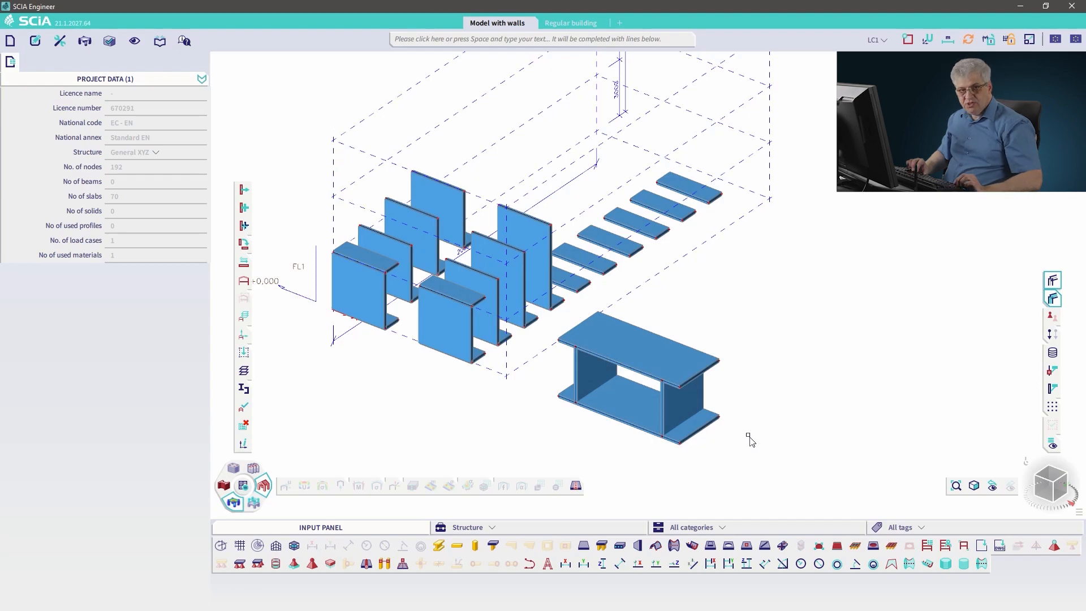
Step: Switch to the SCIA web help in the browser, examine the Reduced Analysis Model and Accidental Eccentricity figures, and return to SCIA Engineer
{"action": "key", "text": "alt+Tab"}
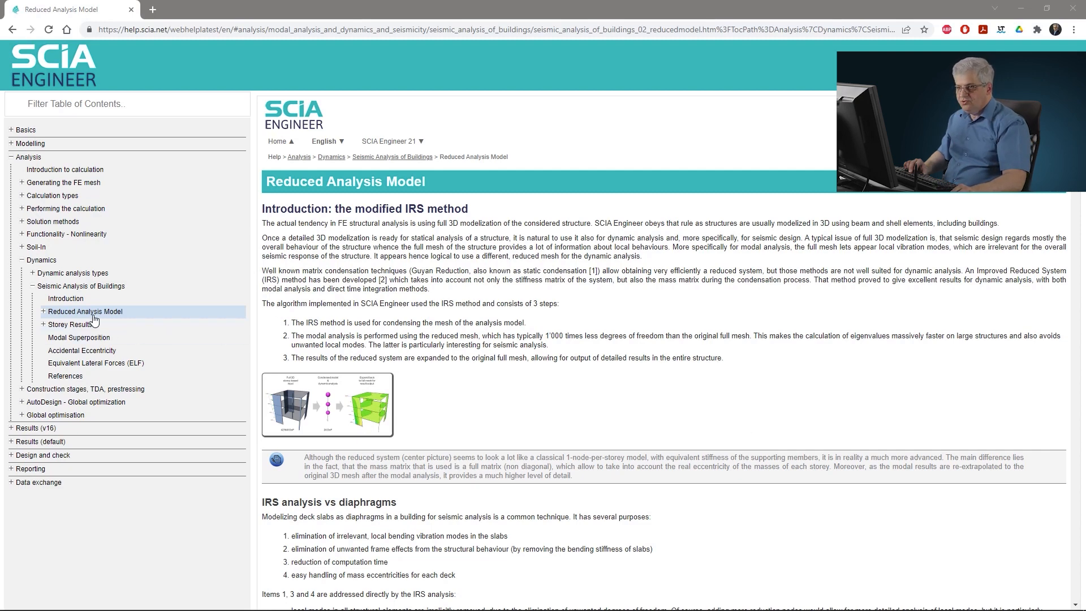
{"action": "left_click", "coordinate": [344, 418]}
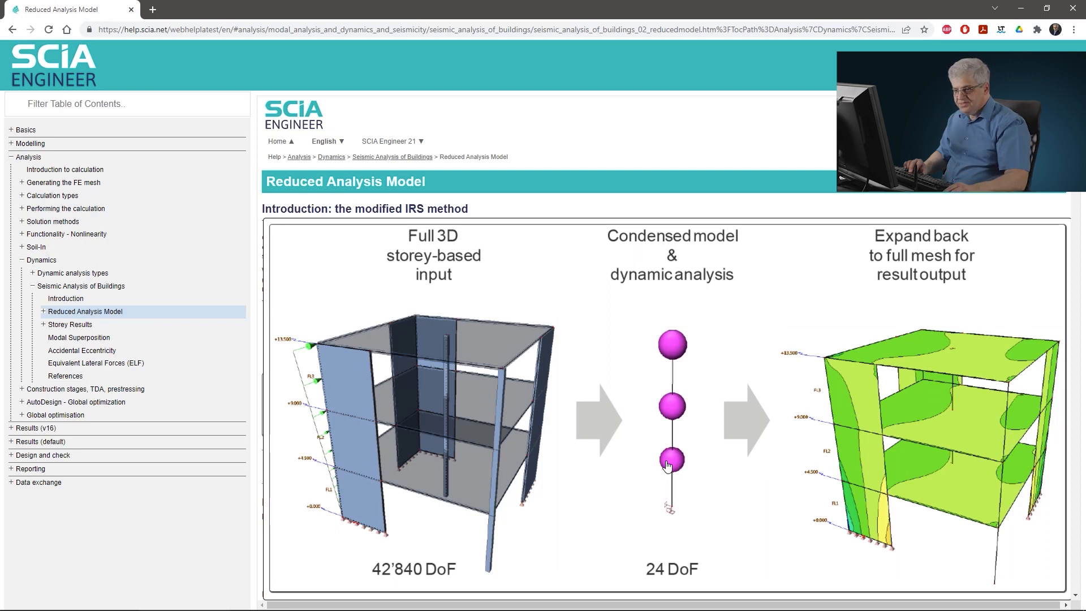
{"action": "left_click", "coordinate": [102, 352]}
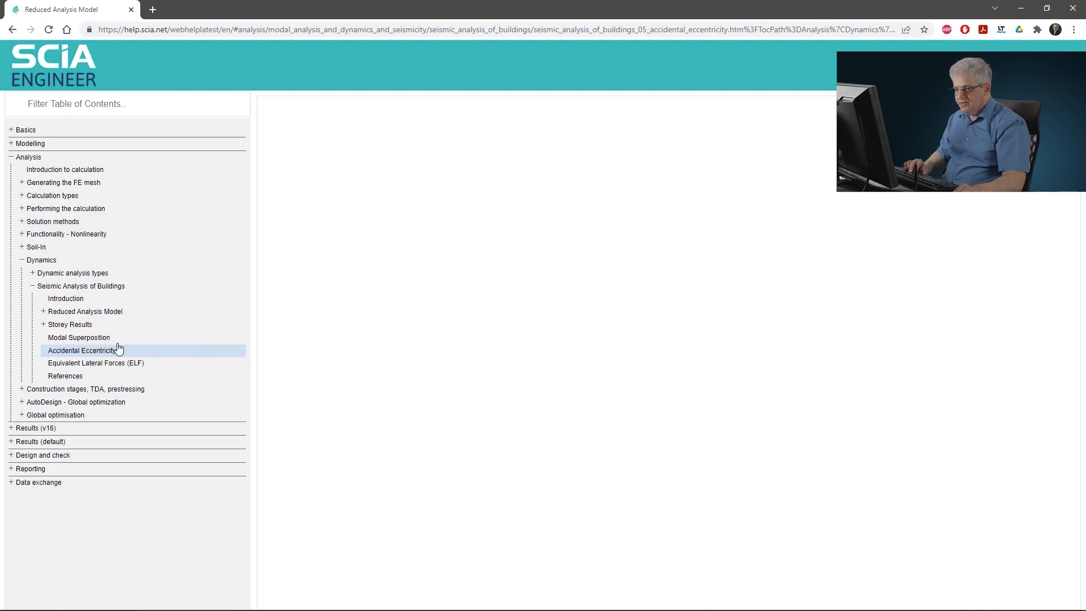
{"action": "scroll", "coordinate": [484, 419], "scroll_direction": "down", "scroll_amount": 3}
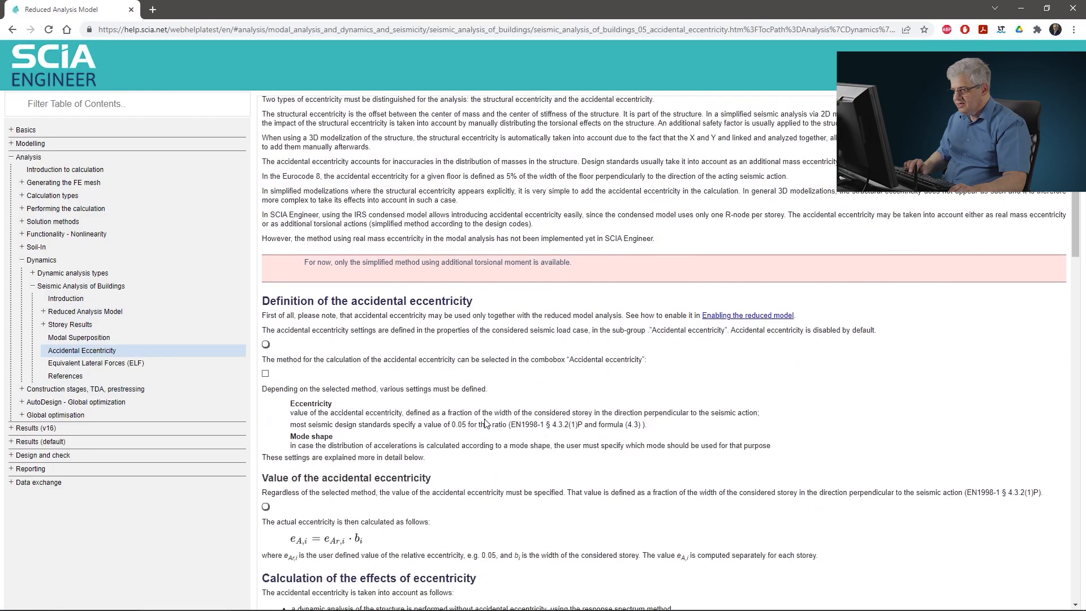
{"action": "scroll", "coordinate": [484, 423], "scroll_direction": "down", "scroll_amount": 6}
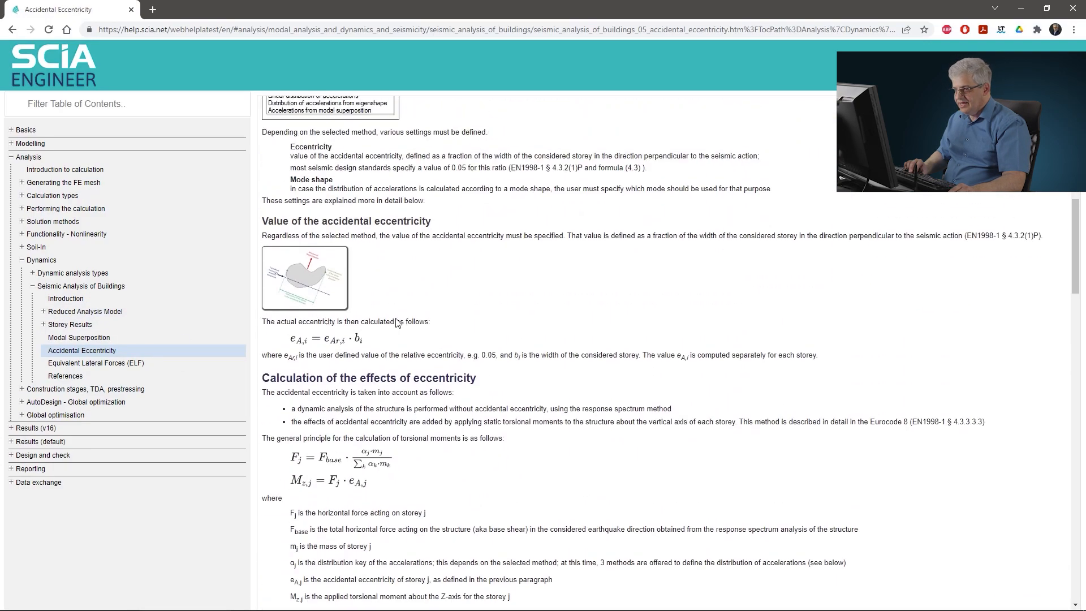
{"action": "left_click", "coordinate": [297, 295]}
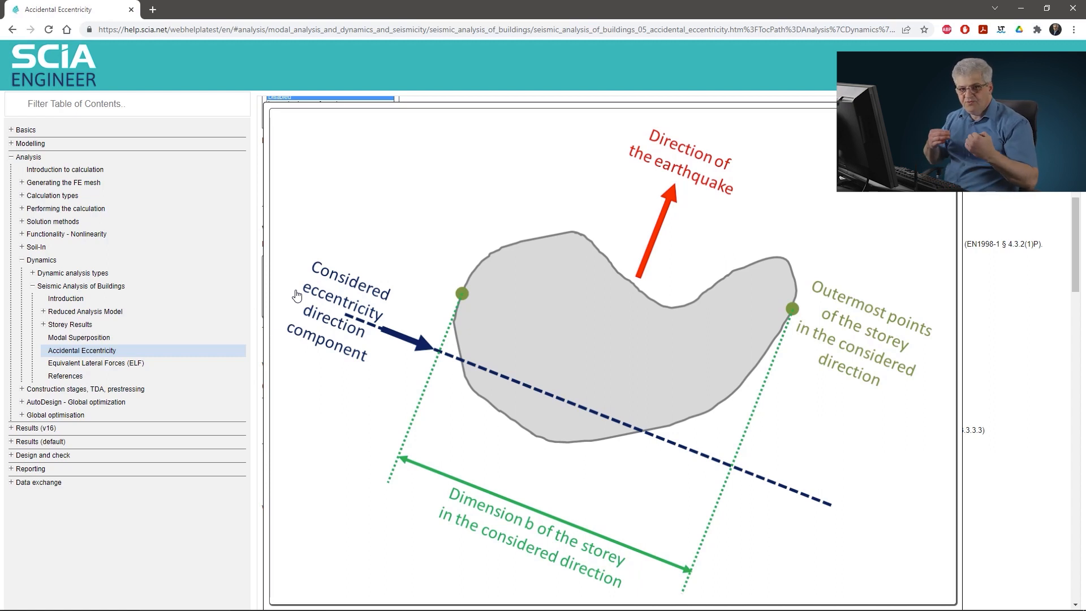
{"action": "left_click", "coordinate": [296, 295]}
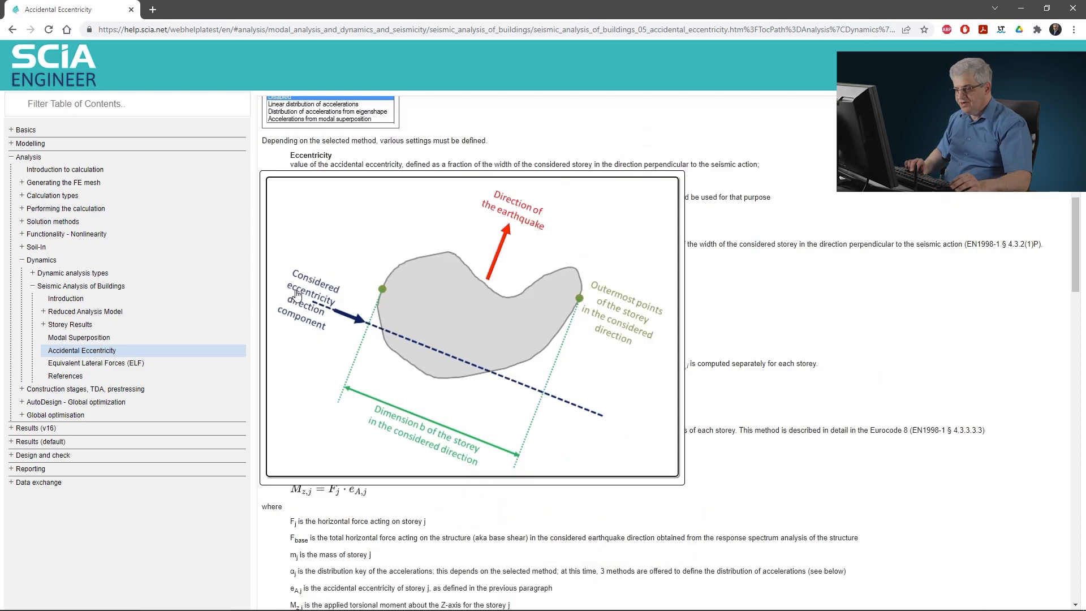
{"action": "key", "text": "alt+Tab"}
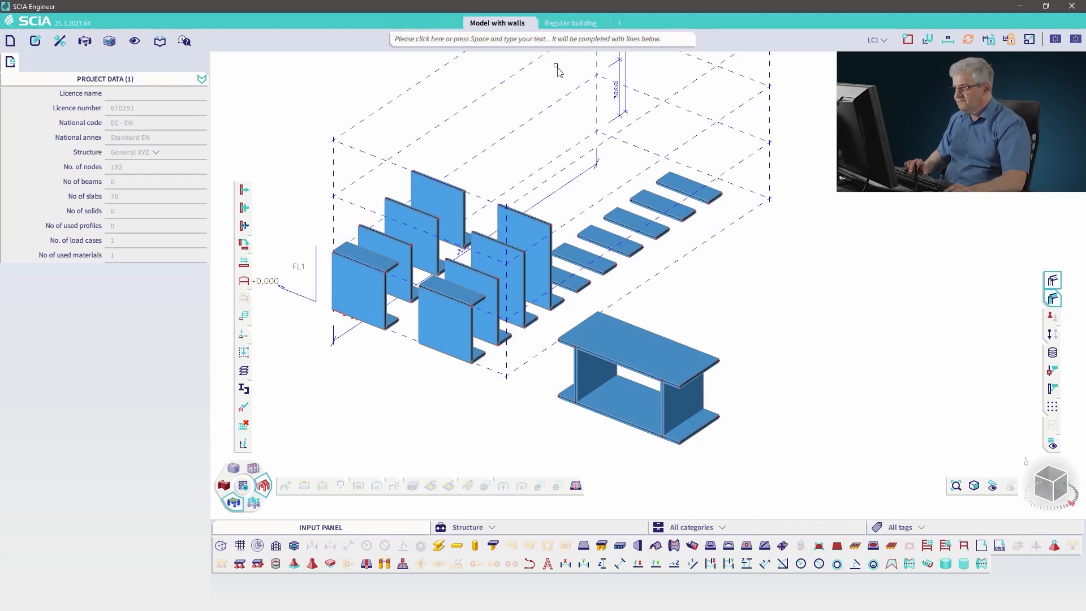
Step: Switch to the Regular building project and examine the IRS method option under Dynamics in the advanced solver settings
{"action": "left_click", "coordinate": [570, 22]}
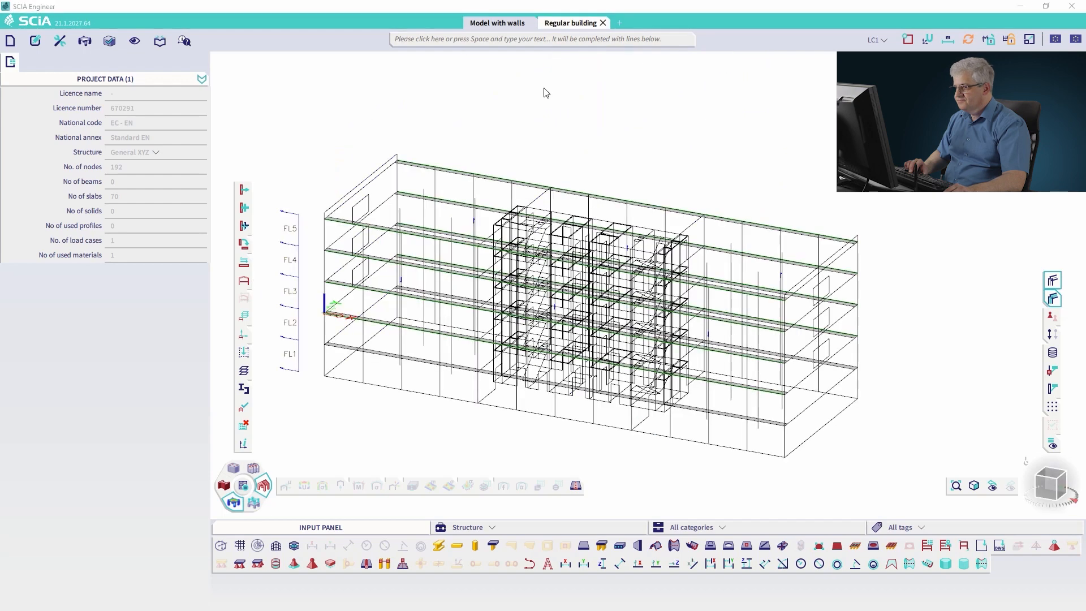
{"action": "left_click", "coordinate": [84, 41]}
{"action": "left_click", "coordinate": [60, 41]}
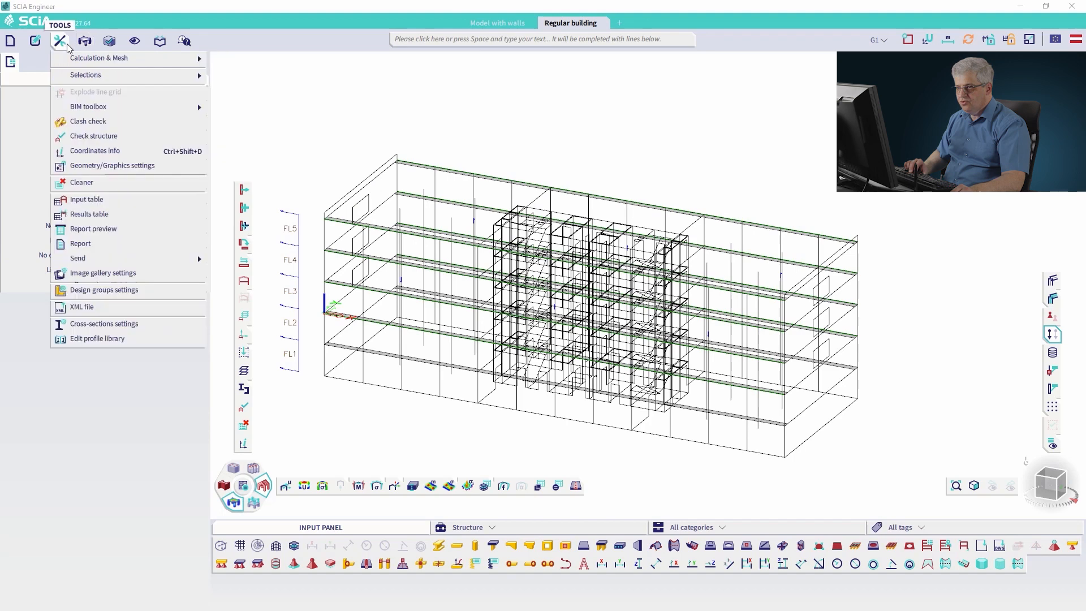
{"action": "mouse_move", "coordinate": [73, 58]}
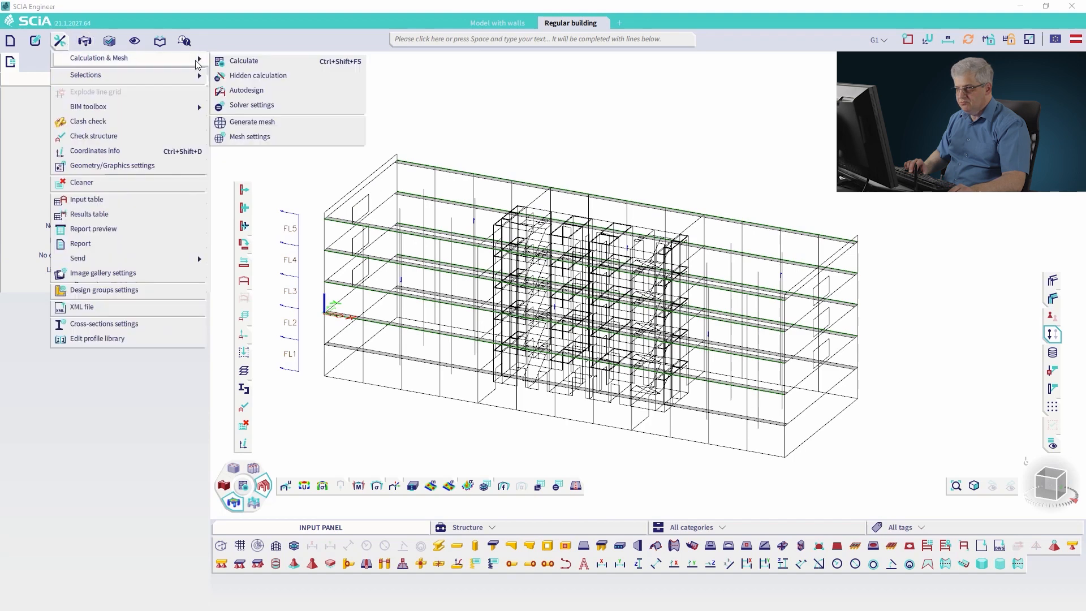
{"action": "left_click", "coordinate": [252, 107]}
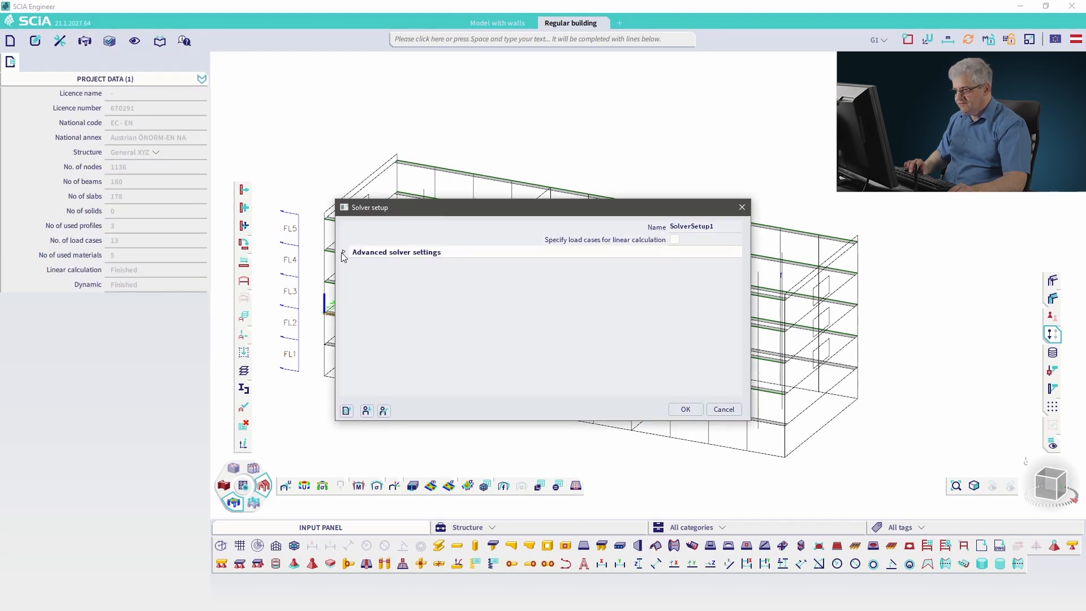
{"action": "left_click", "coordinate": [344, 252]}
{"action": "scroll", "coordinate": [519, 339], "scroll_direction": "down", "scroll_amount": 10}
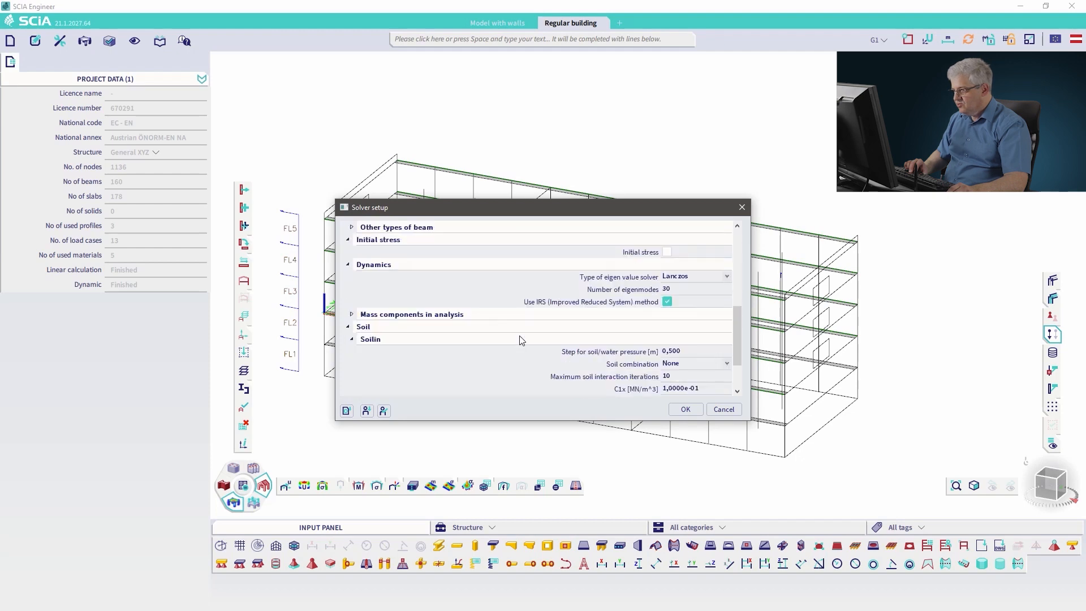
{"action": "scroll", "coordinate": [519, 336], "scroll_direction": "up", "scroll_amount": 2}
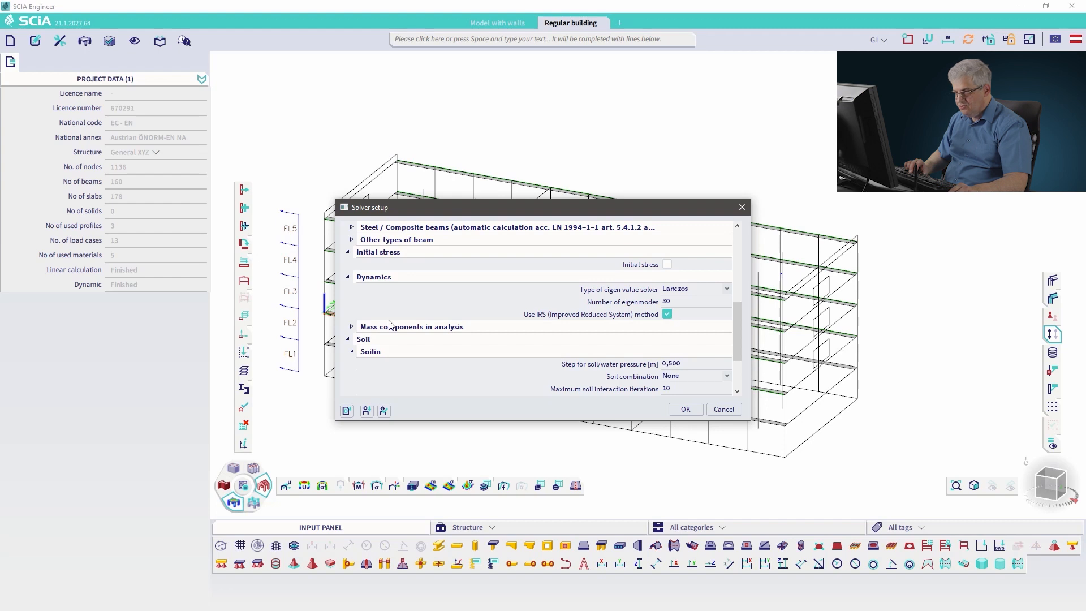
Step: Review the translation and rotation options for the mass components in analysis and close the solver setup without changing them
{"action": "left_click", "coordinate": [351, 328]}
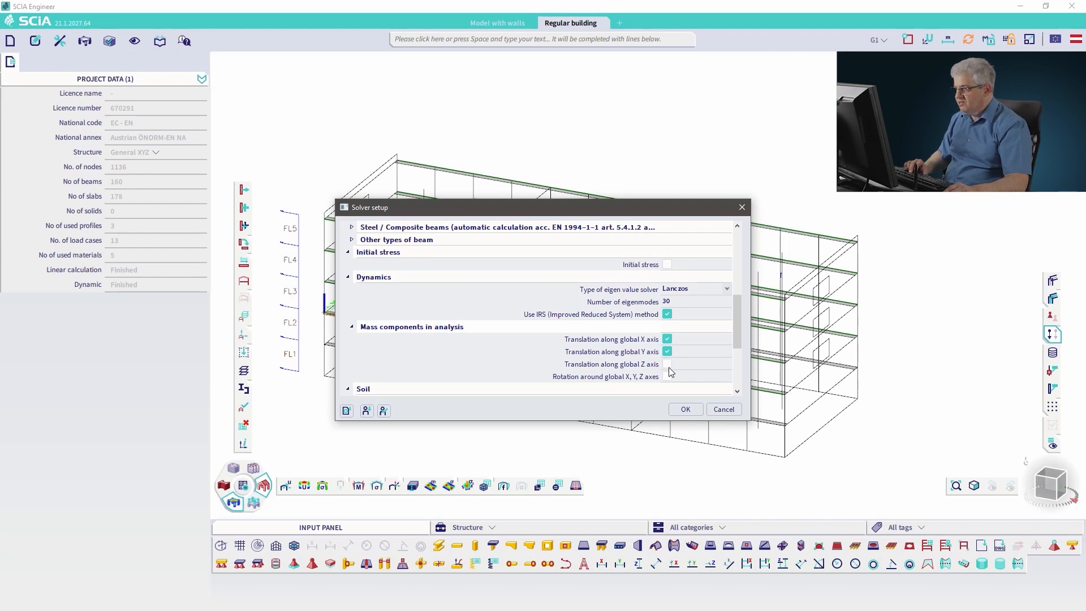
{"action": "left_click_drag", "start_coordinate": [536, 207], "coordinate": [315, 337]}
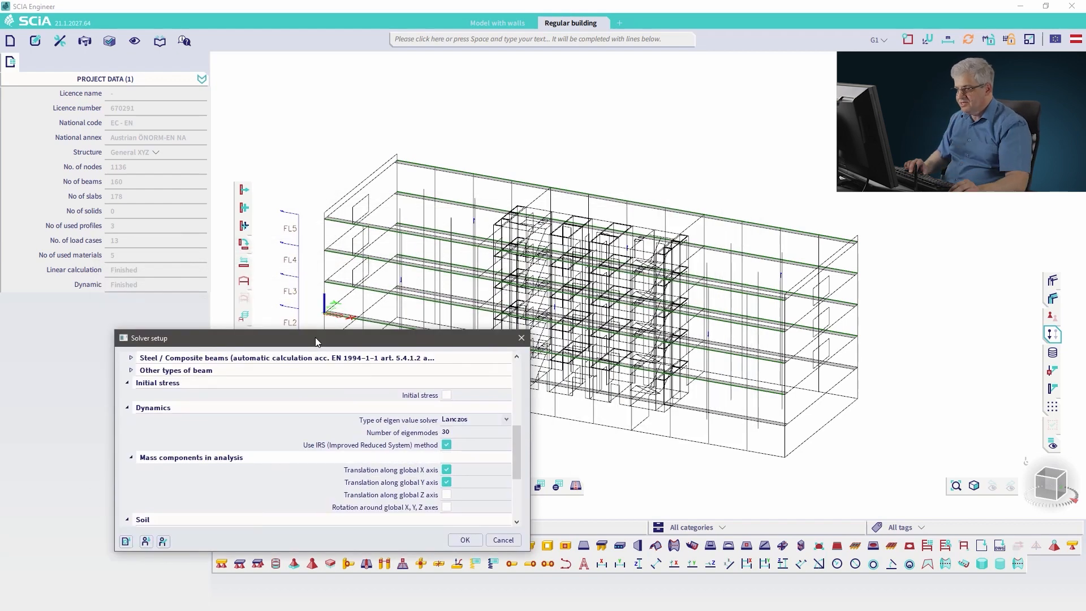
{"action": "left_click_drag", "start_coordinate": [314, 337], "coordinate": [391, 190]}
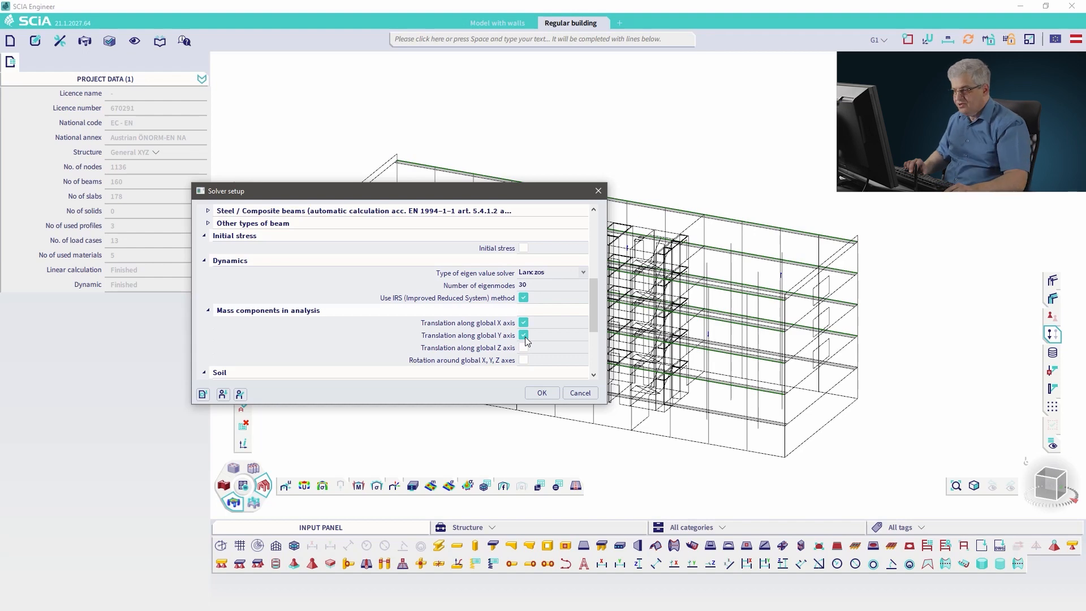
{"action": "left_click", "coordinate": [546, 392]}
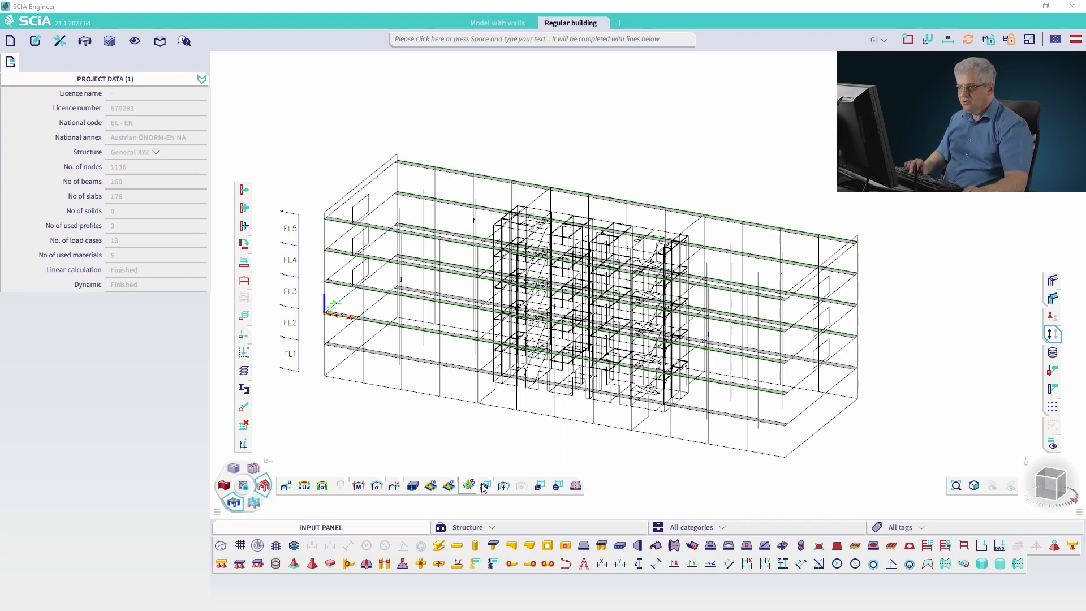
Step: Display the summary storey results as storey data for mass combination CM1/1 and inspect the storey masses from the side and in 3D
{"action": "left_click", "coordinate": [84, 41]}
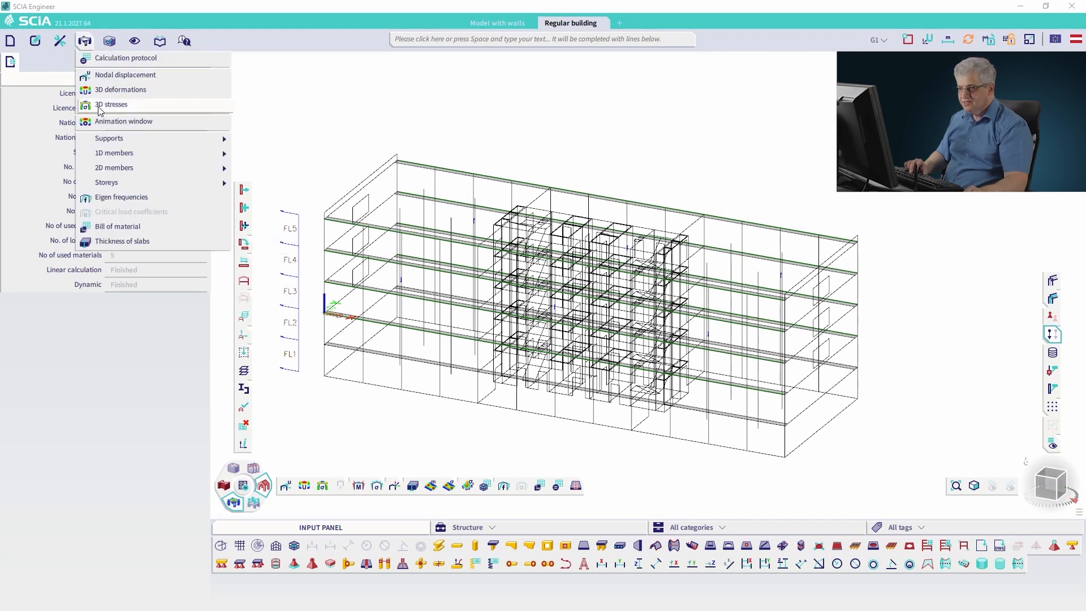
{"action": "mouse_move", "coordinate": [113, 183]}
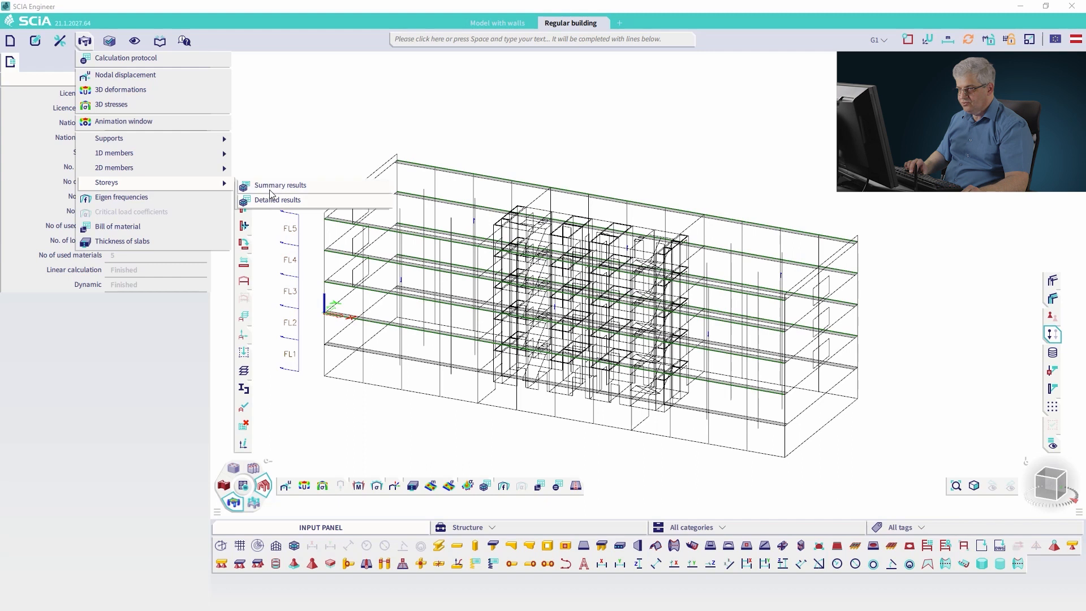
{"action": "left_click", "coordinate": [485, 484]}
{"action": "left_click", "coordinate": [485, 468]}
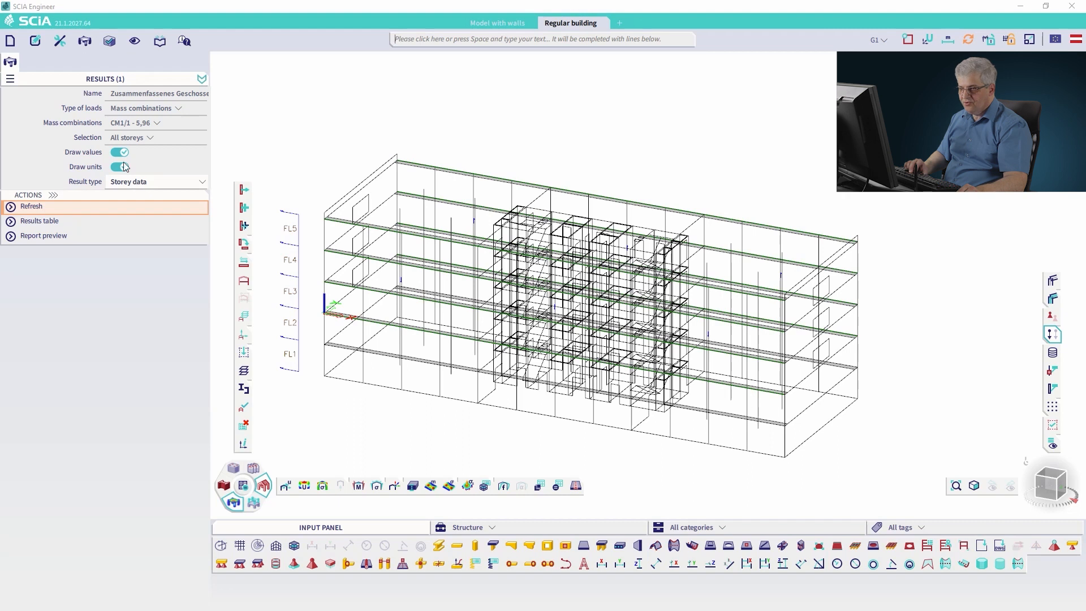
{"action": "left_click", "coordinate": [40, 207]}
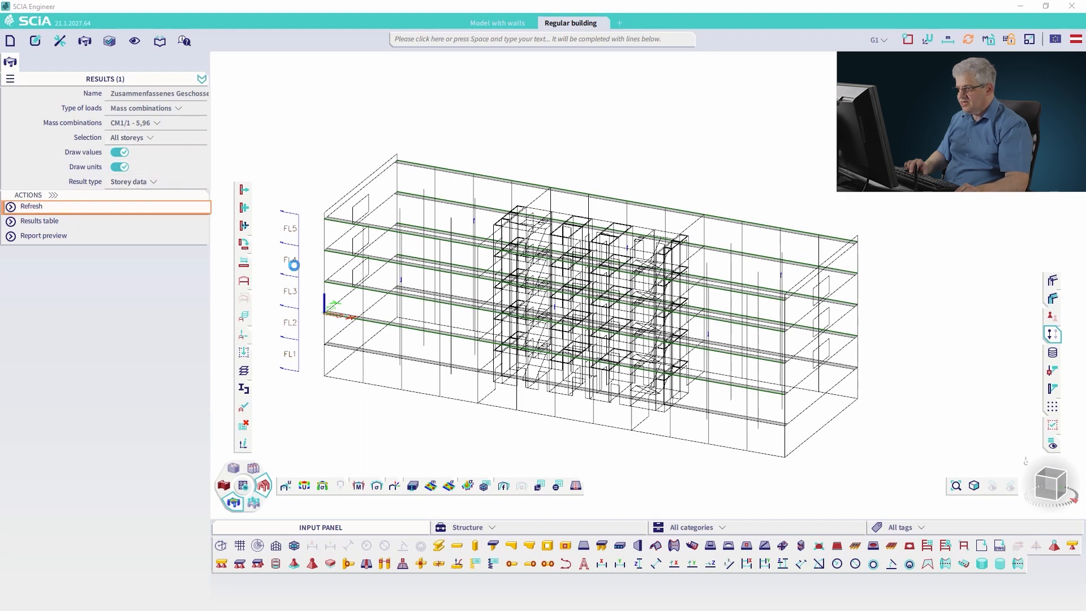
{"action": "left_click", "coordinate": [1064, 486]}
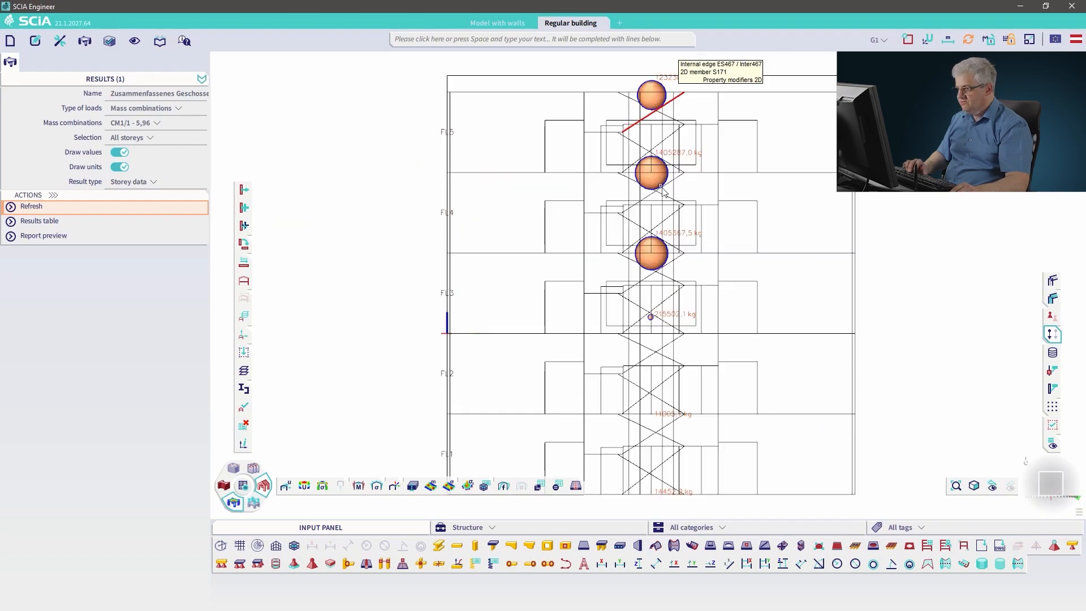
{"action": "right_click_drag", "start_coordinate": [383, 317], "coordinate": [421, 272], "text": "ctrl"}
Step: Display the u_x storey displacements for the load case S X - Erdbeben in X Richtung in a front view
{"action": "left_click", "coordinate": [151, 183]}
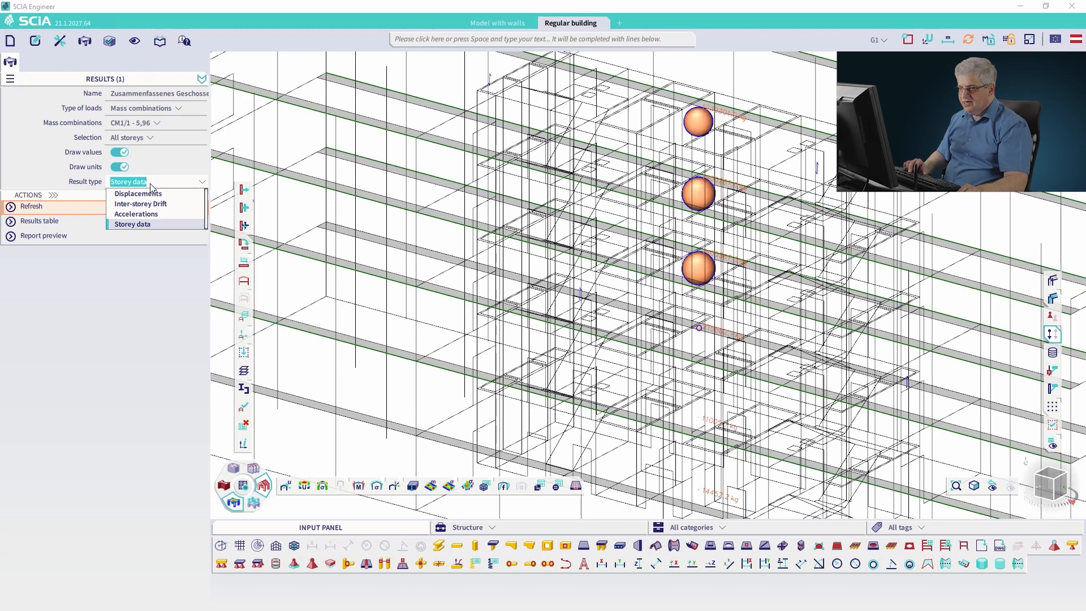
{"action": "left_click", "coordinate": [148, 193]}
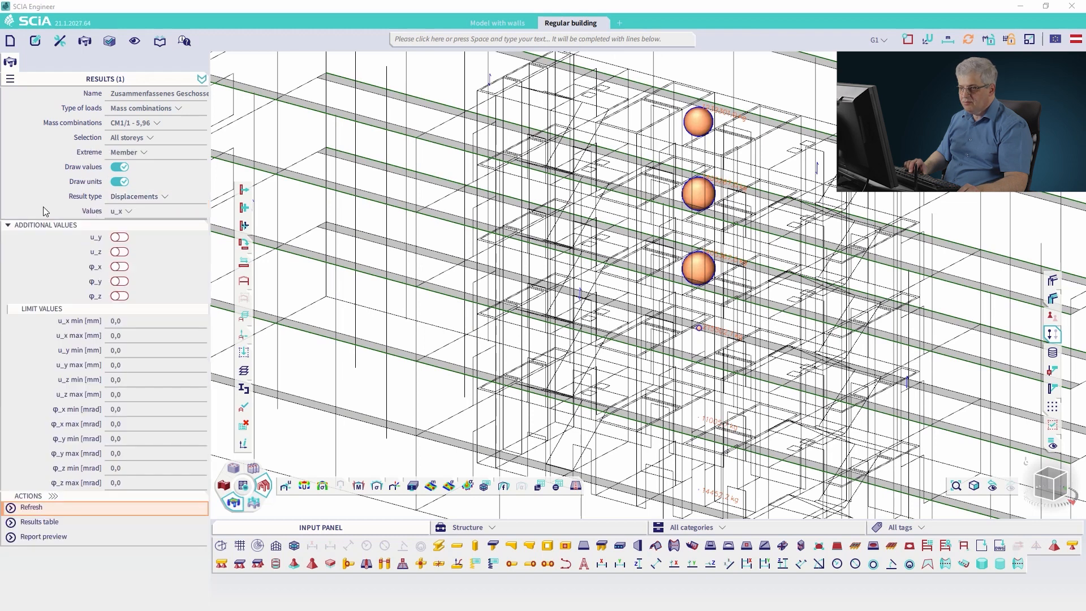
{"action": "left_click", "coordinate": [148, 123]}
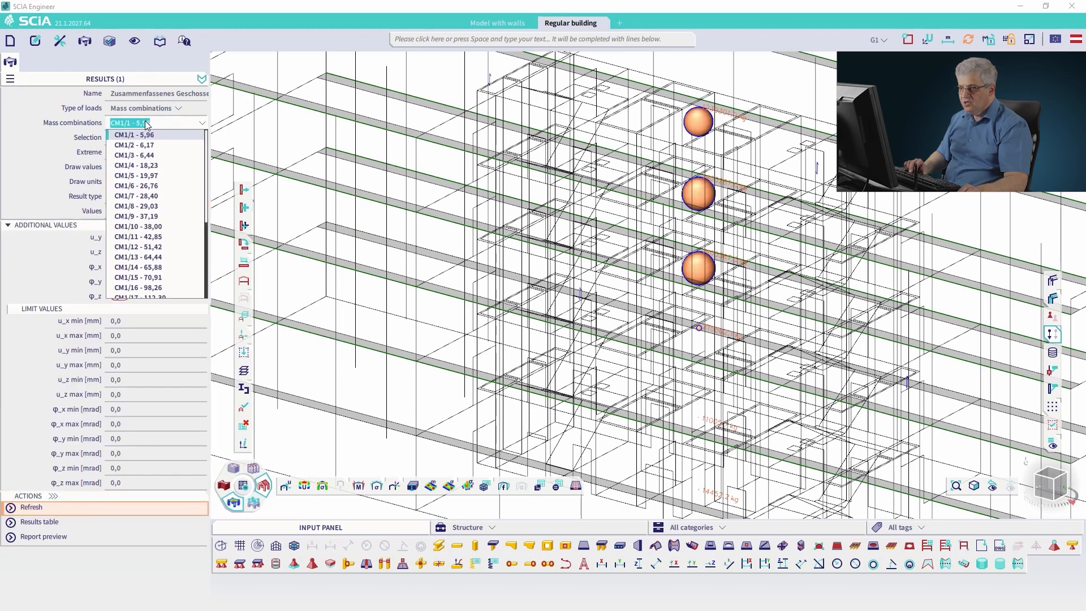
{"action": "left_click", "coordinate": [146, 109]}
{"action": "left_click", "coordinate": [141, 129]}
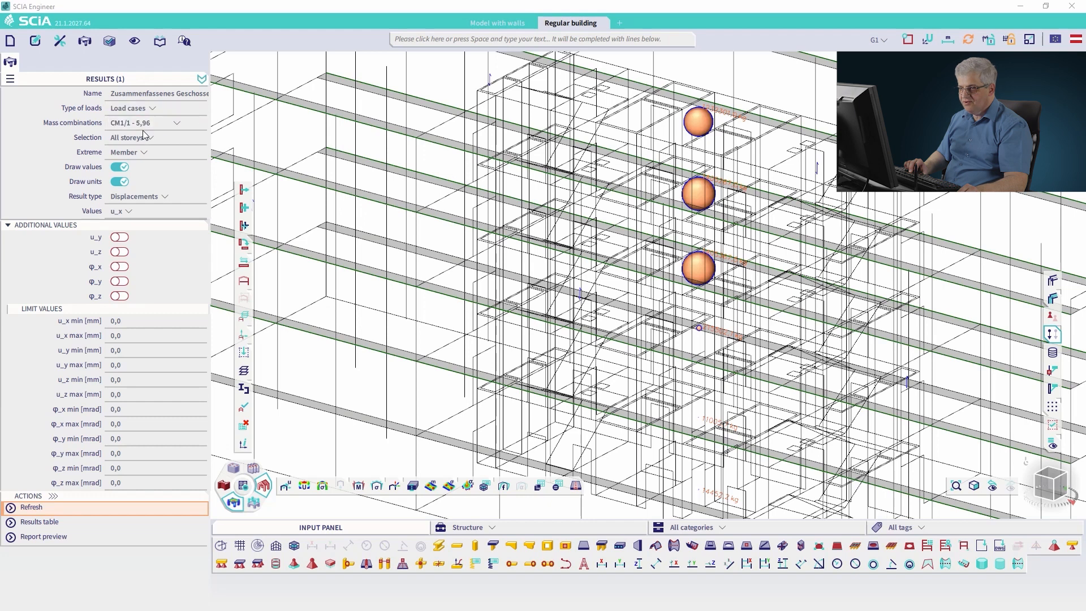
{"action": "left_click", "coordinate": [139, 124]}
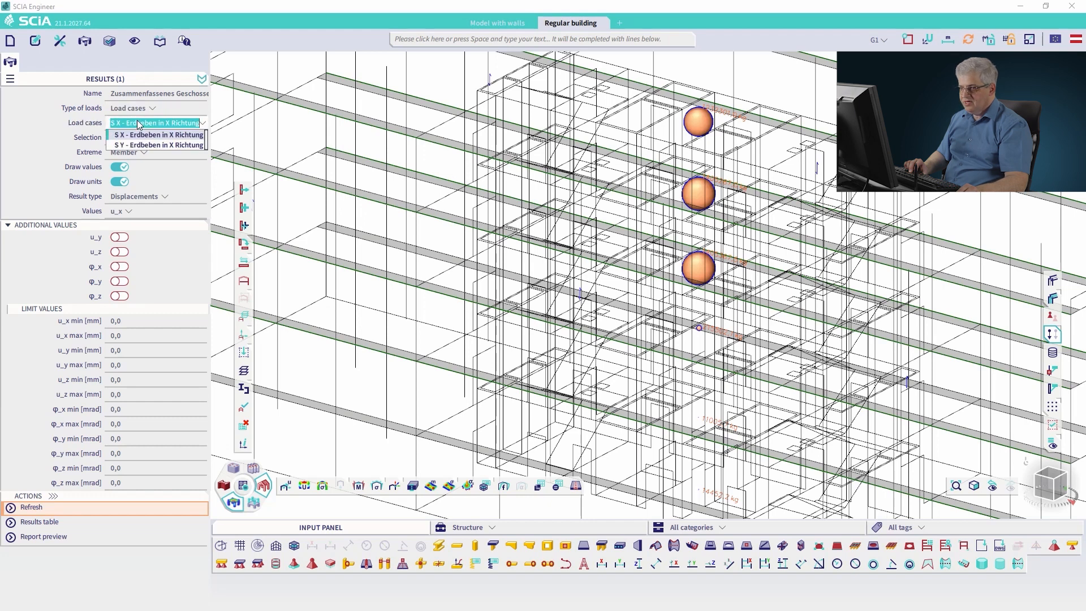
{"action": "left_click", "coordinate": [88, 213]}
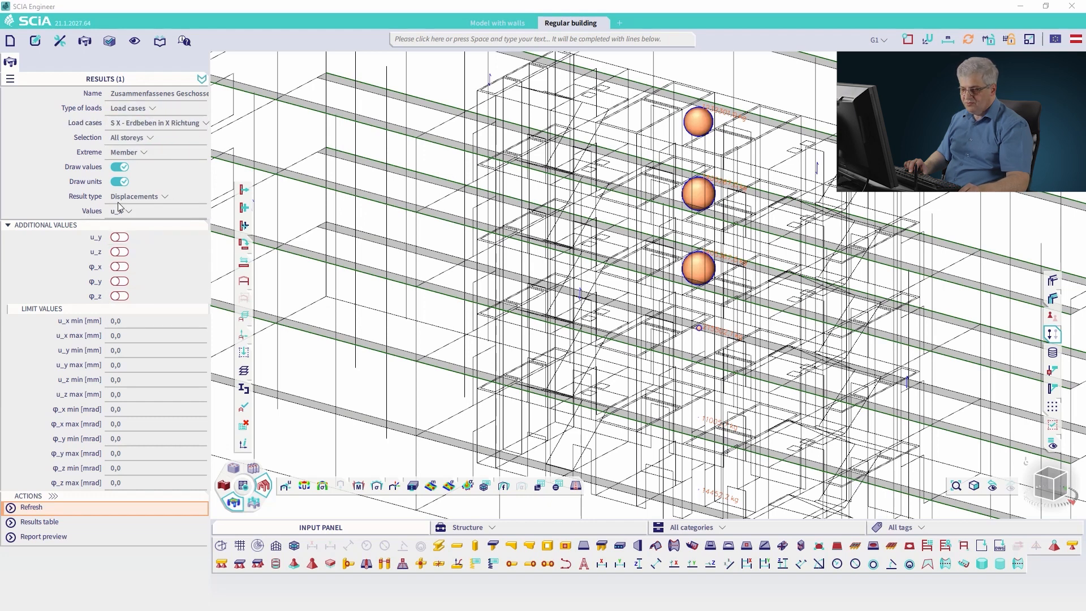
{"action": "left_click", "coordinate": [31, 506]}
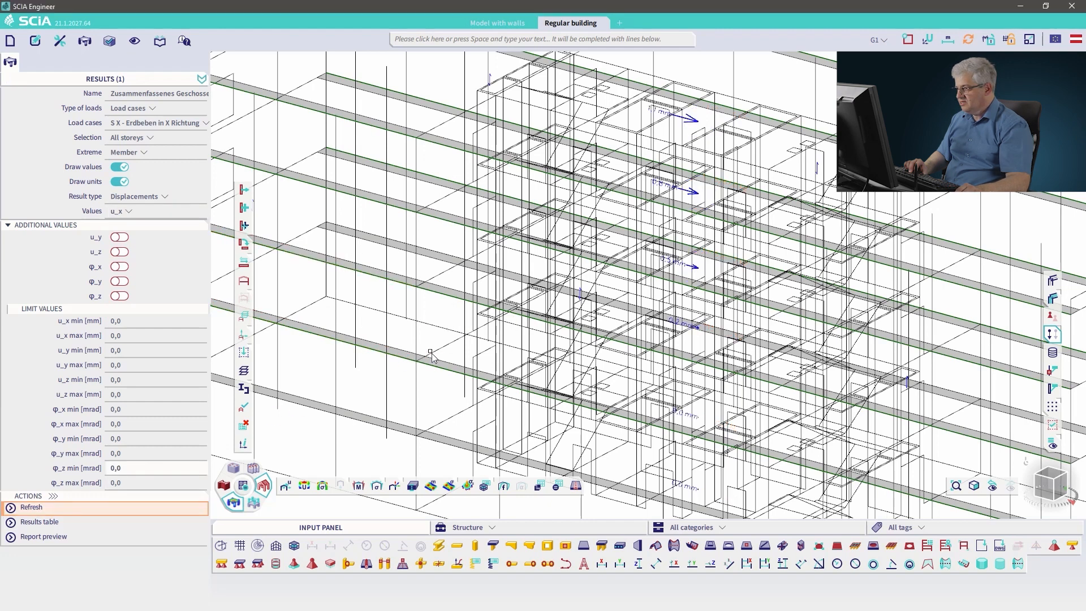
{"action": "scroll", "coordinate": [432, 354], "scroll_direction": "down", "scroll_amount": 3}
{"action": "left_click", "coordinate": [1044, 486]}
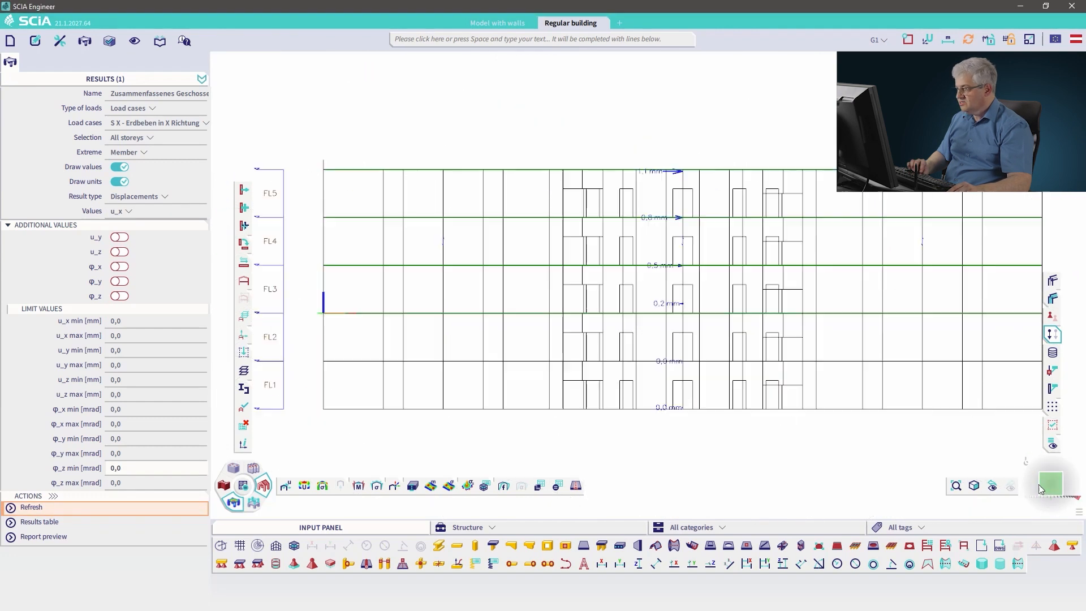
Step: Change the summary storey result type to Inter-storey Drift and redraw the Δux values on the building
{"action": "left_click", "coordinate": [136, 197]}
{"action": "left_click", "coordinate": [142, 220]}
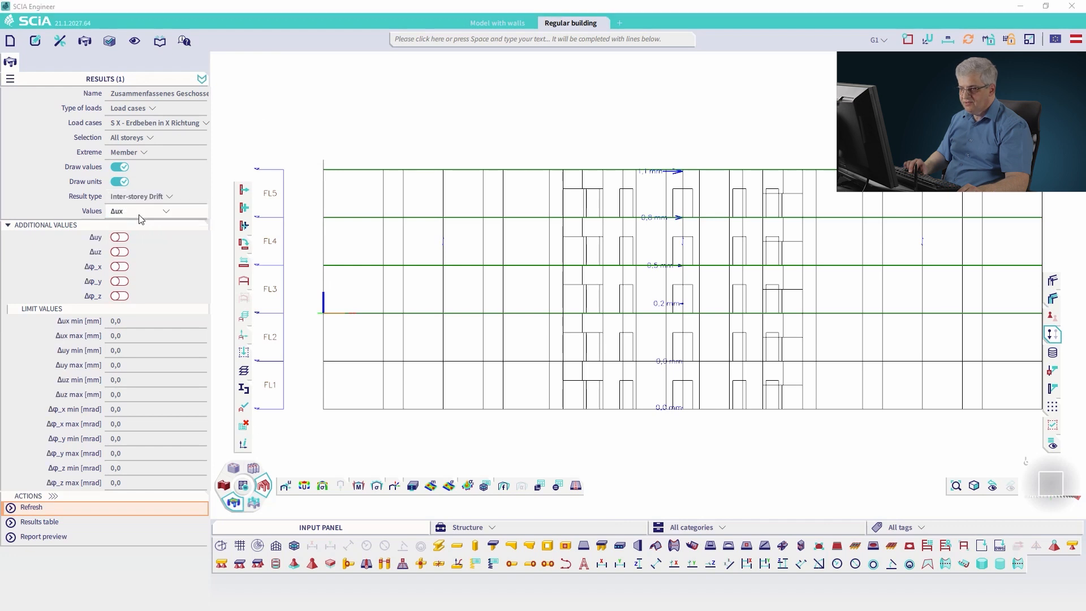
{"action": "left_click", "coordinate": [71, 506]}
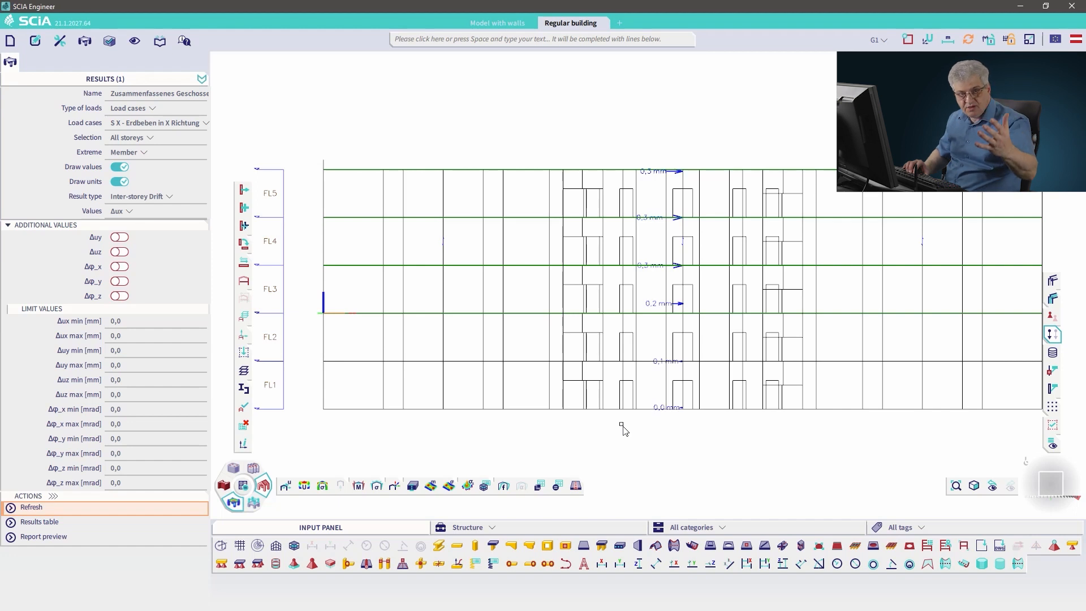
Step: Open the detailed storey results and review the member grouping options, keeping the resulting forces grouped per storey
{"action": "mouse_move", "coordinate": [487, 486]}
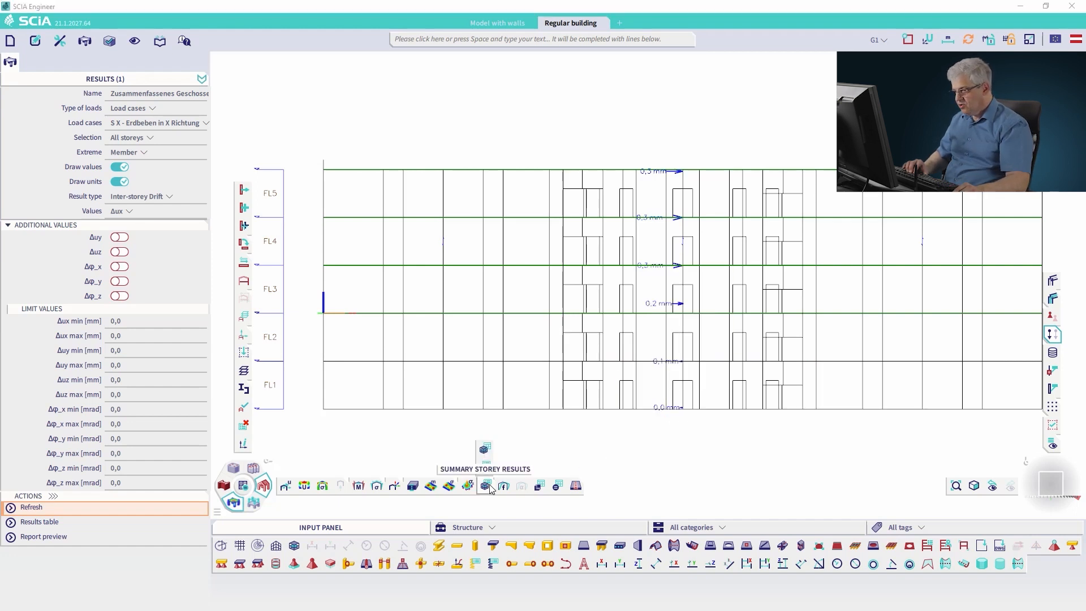
{"action": "left_click", "coordinate": [485, 449]}
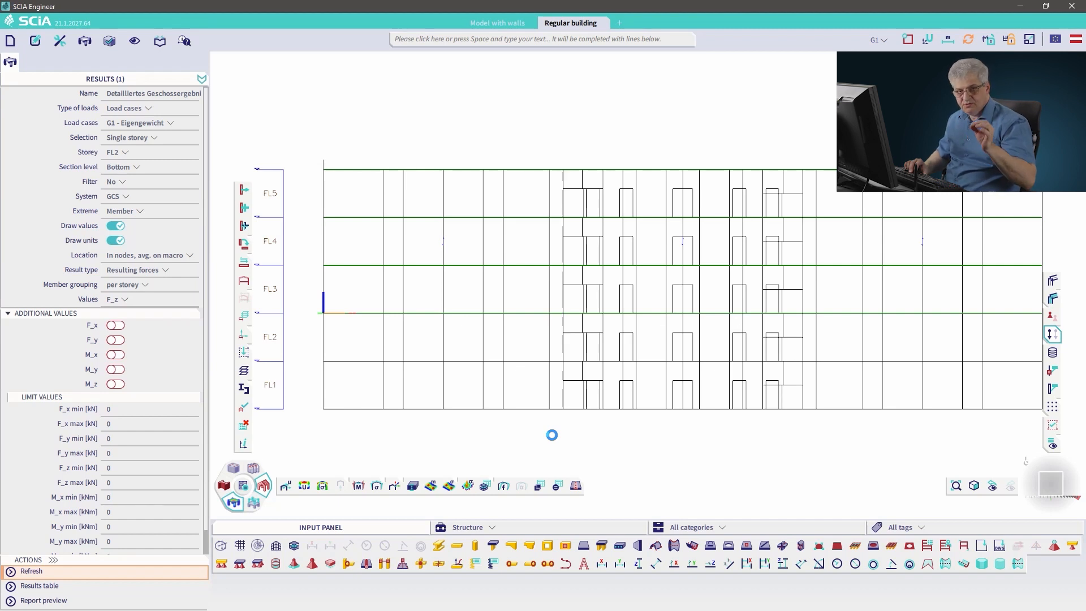
{"action": "left_click", "coordinate": [137, 286]}
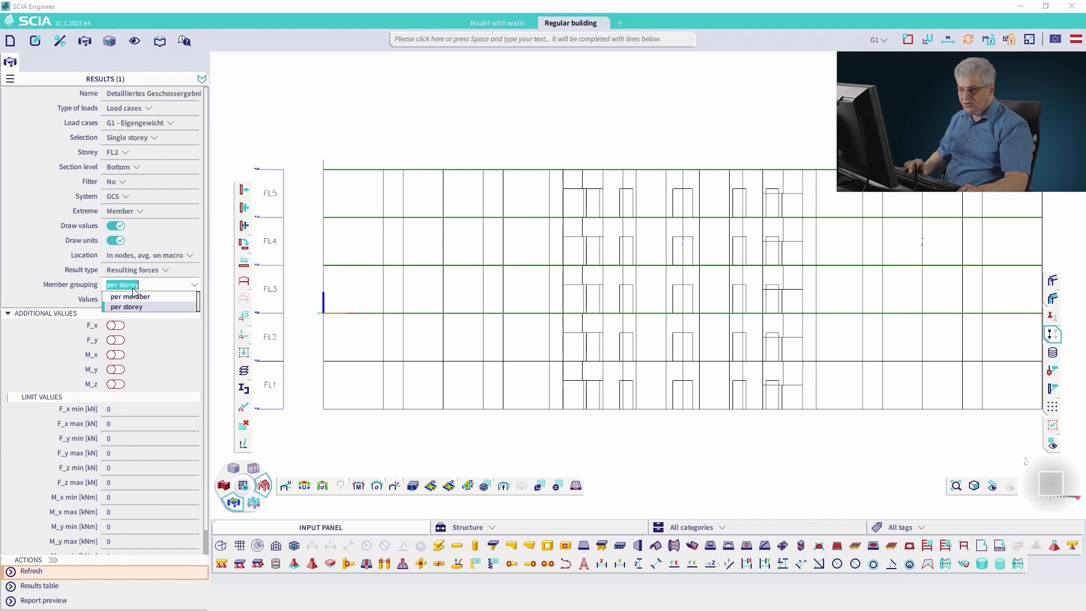
{"action": "left_click", "coordinate": [129, 307]}
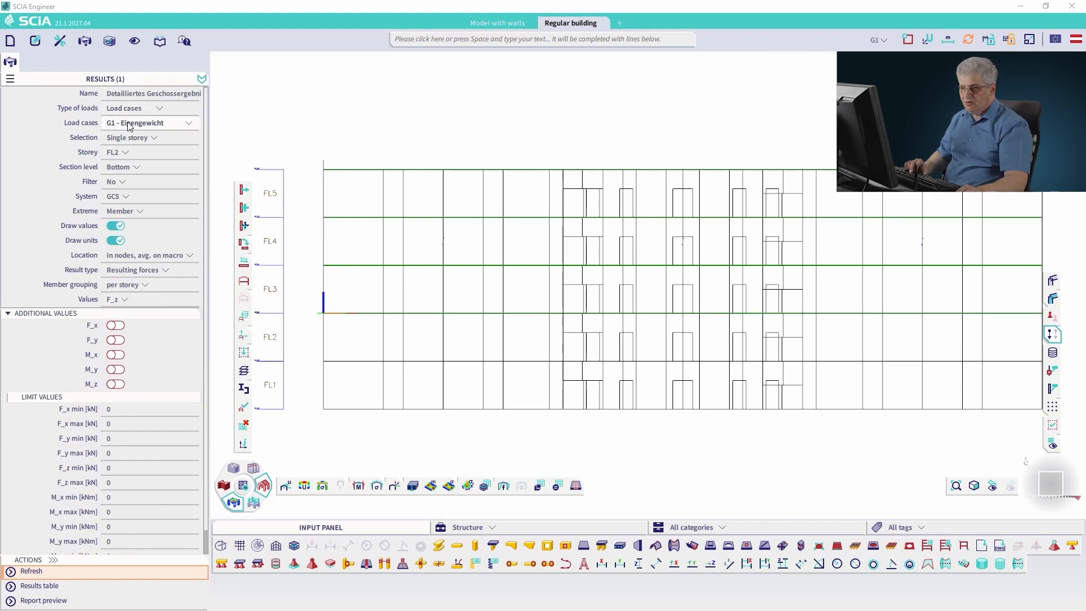
Step: Set the detailed storey results to cover all storeys, with a user-defined section level of 0
{"action": "left_click", "coordinate": [130, 137]}
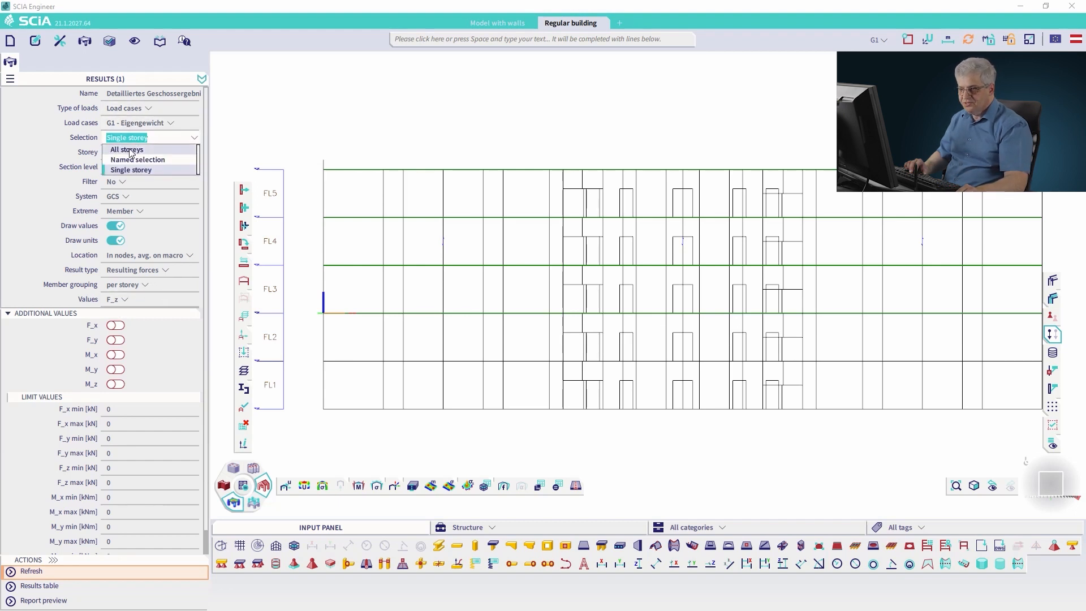
{"action": "left_click", "coordinate": [132, 150]}
{"action": "left_click", "coordinate": [130, 156]}
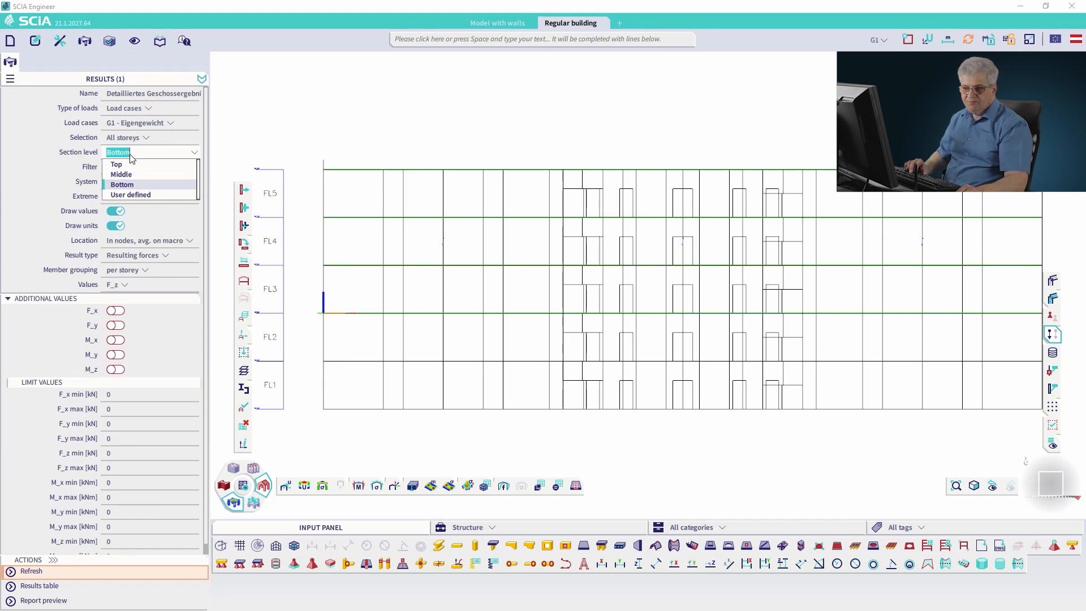
{"action": "left_click", "coordinate": [130, 175]}
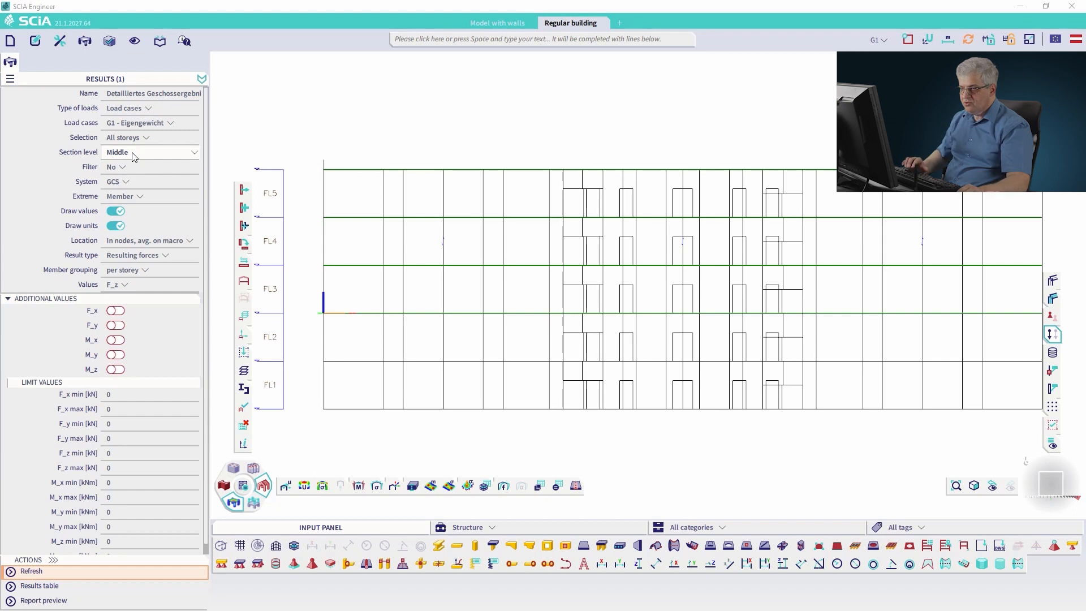
{"action": "left_click", "coordinate": [133, 154]}
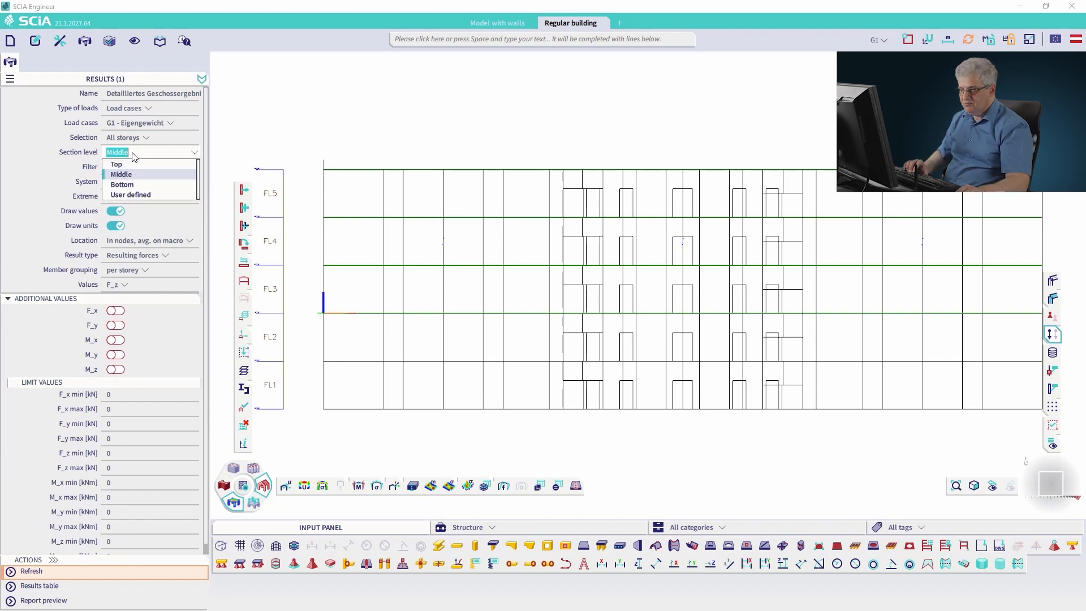
{"action": "left_click", "coordinate": [136, 194]}
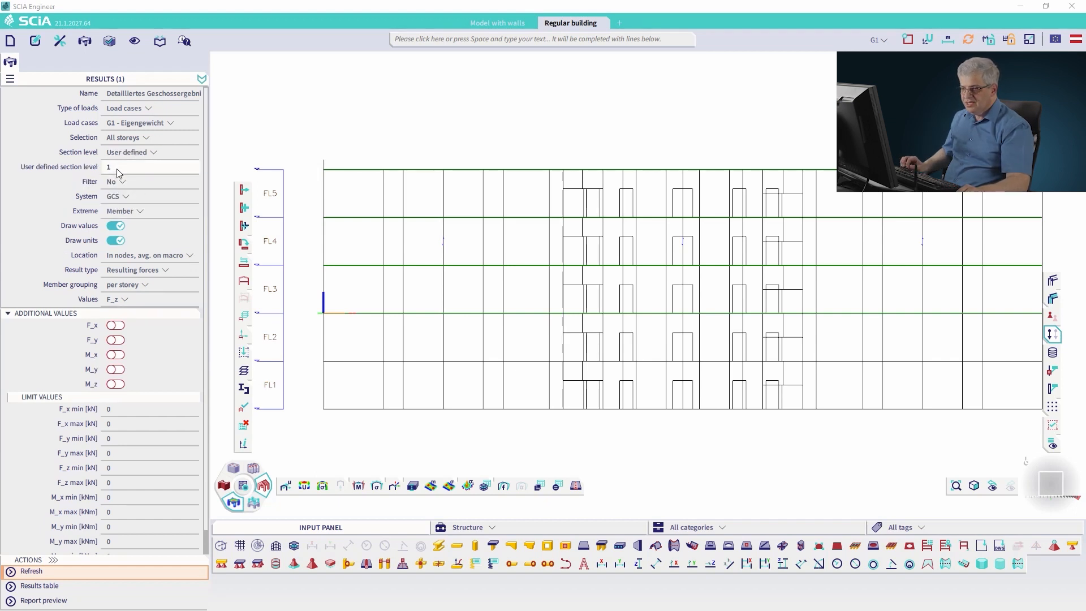
{"action": "double_click", "coordinate": [120, 170]}
{"action": "type", "text": "0"}
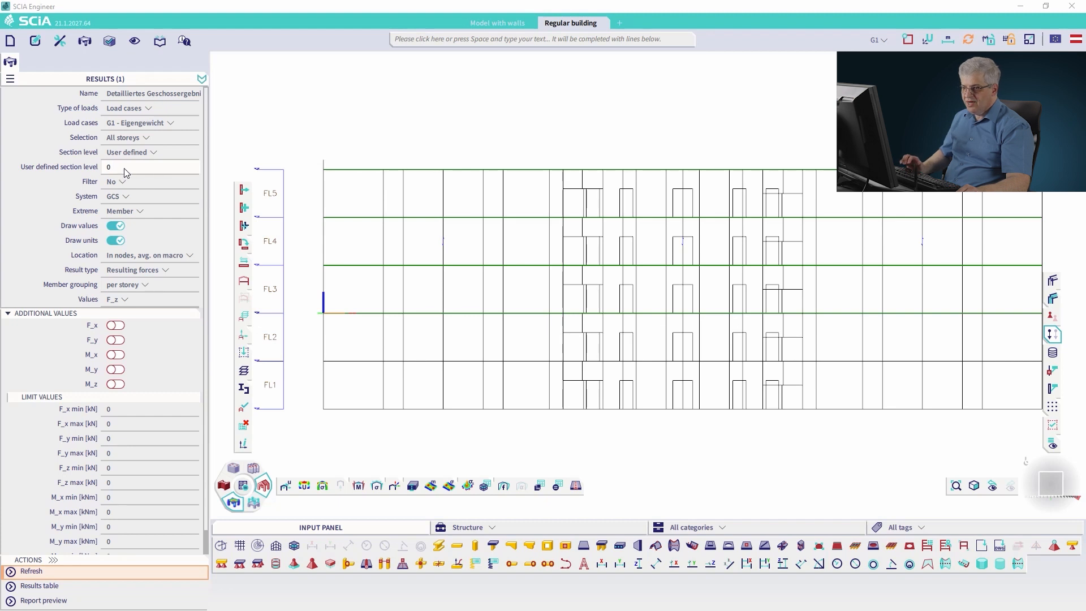
Step: Set the user-defined section level to 0,1 and redraw the per-storey F_z resulting forces to inspect them in 3D
{"action": "type", "text": ",1"}
{"action": "key", "text": "Return"}
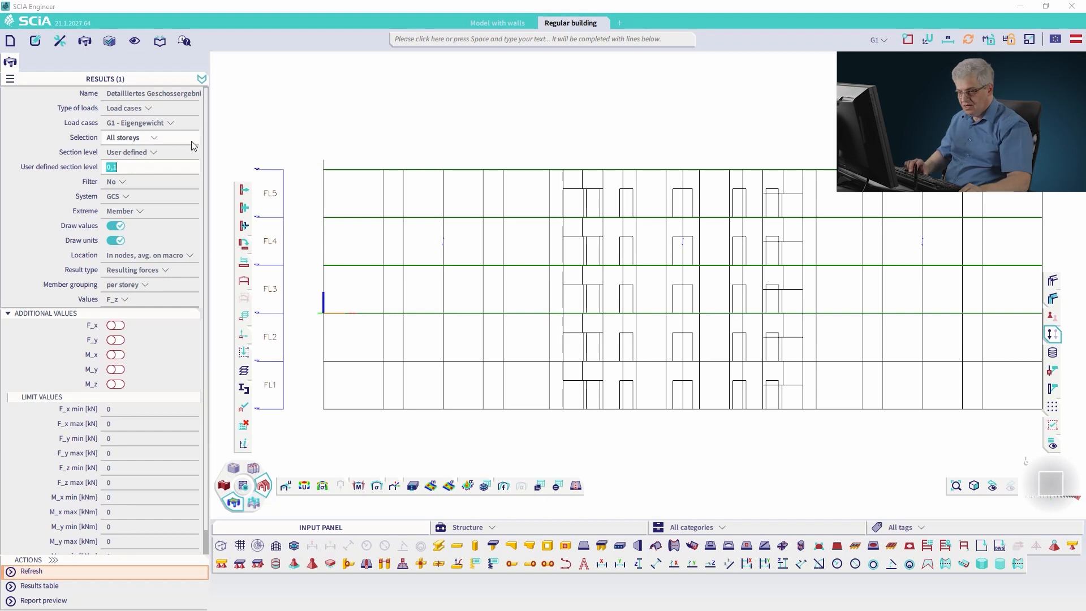
{"action": "left_click", "coordinate": [102, 570]}
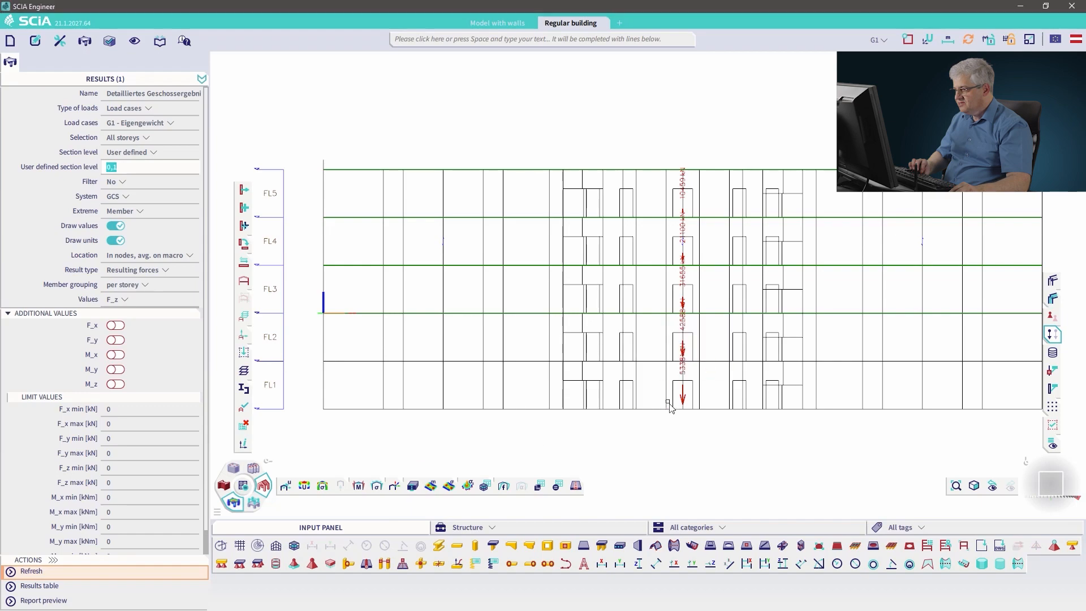
{"action": "right_click_drag", "start_coordinate": [646, 378], "coordinate": [698, 383], "text": "ctrl"}
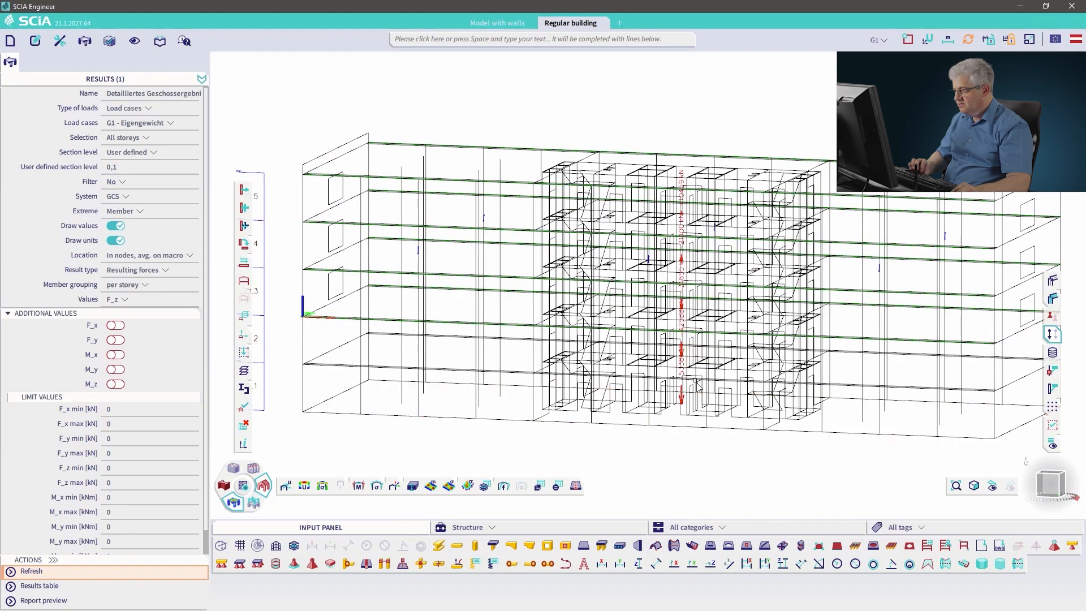
{"action": "scroll", "coordinate": [697, 382], "scroll_direction": "up", "scroll_amount": 7}
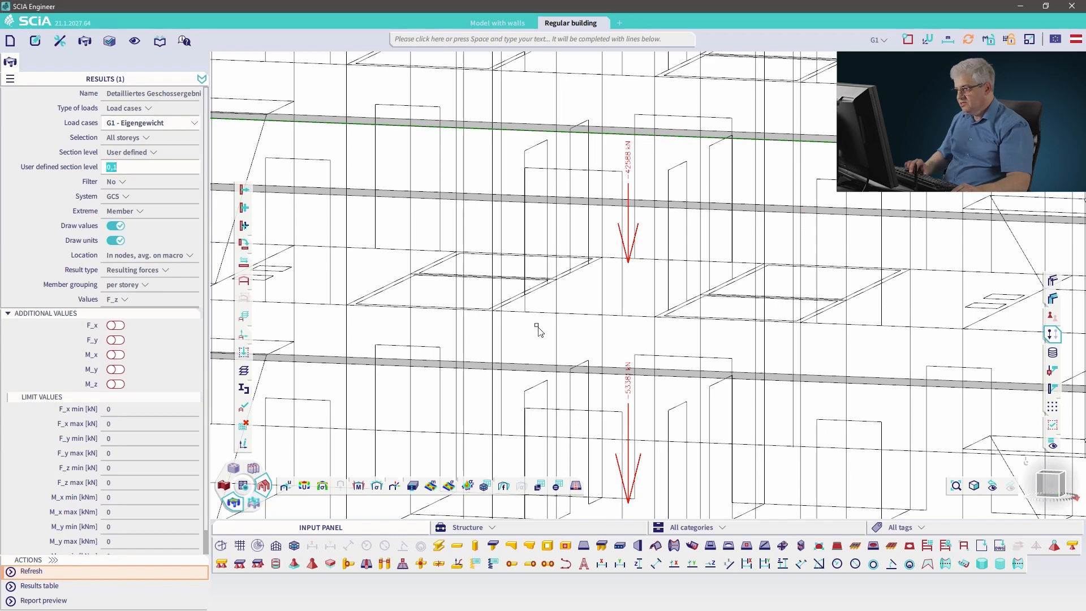
{"action": "scroll", "coordinate": [540, 325], "scroll_direction": "down", "scroll_amount": 5}
{"action": "scroll", "coordinate": [542, 315], "scroll_direction": "down", "scroll_amount": 5}
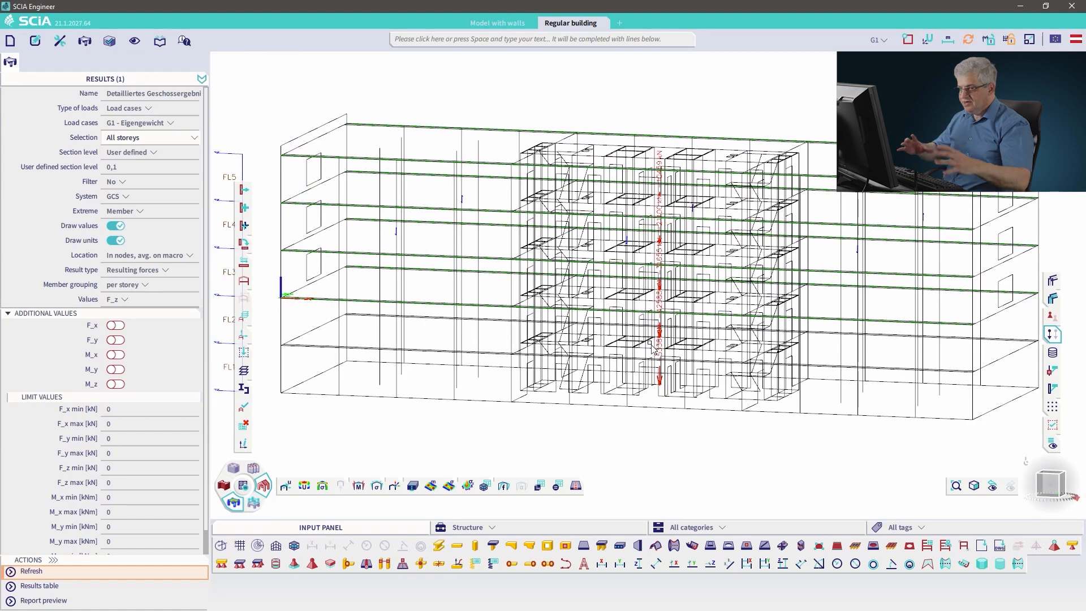
Step: Draw the resulting forces F_x grouped per member for the single storey FL2
{"action": "left_click", "coordinate": [139, 284]}
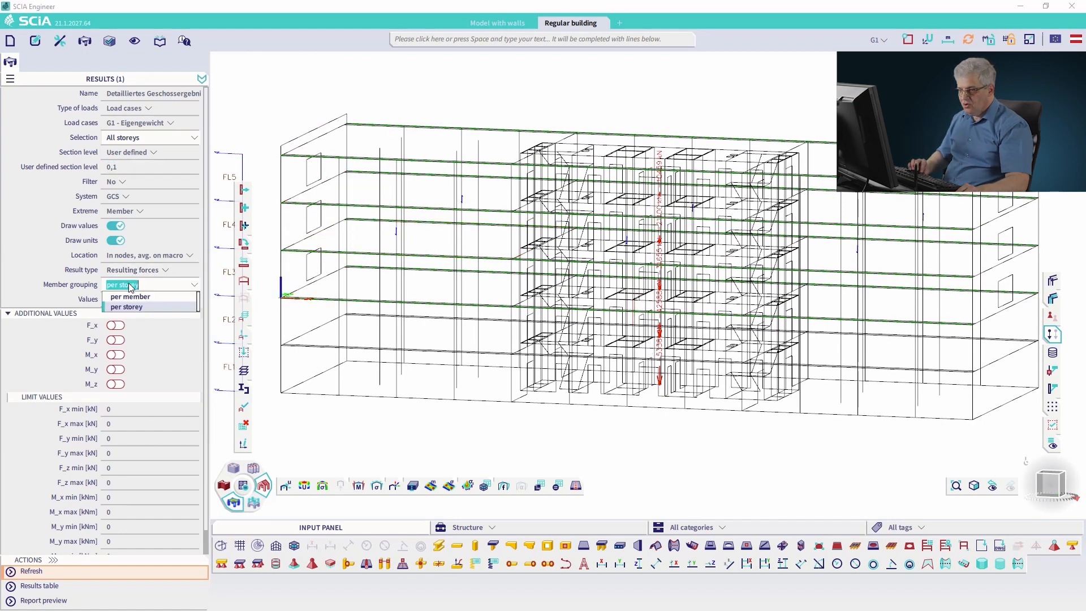
{"action": "left_click", "coordinate": [138, 297]}
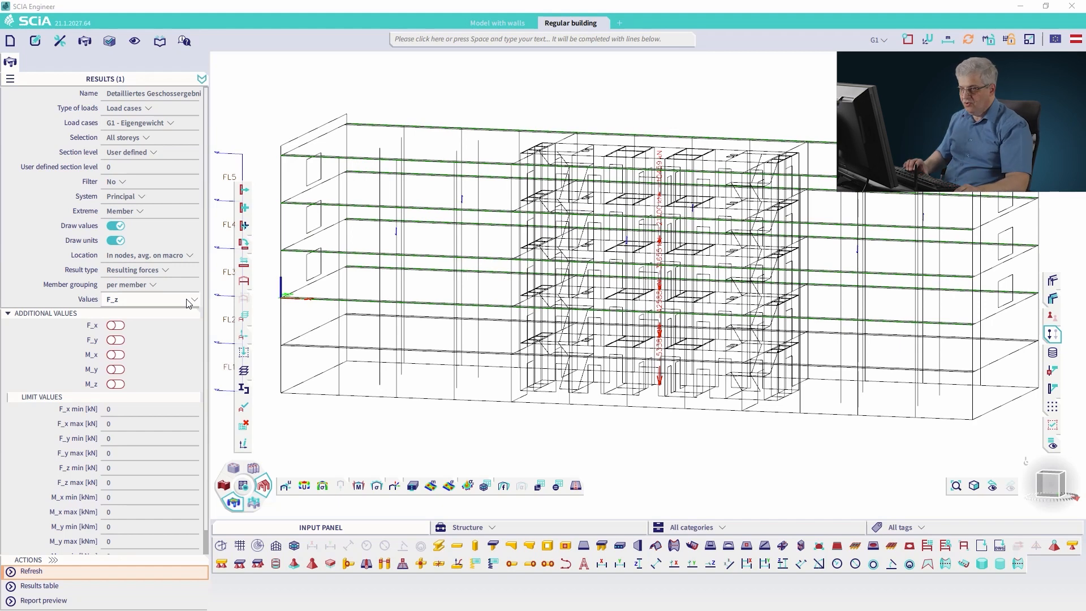
{"action": "left_click", "coordinate": [145, 137]}
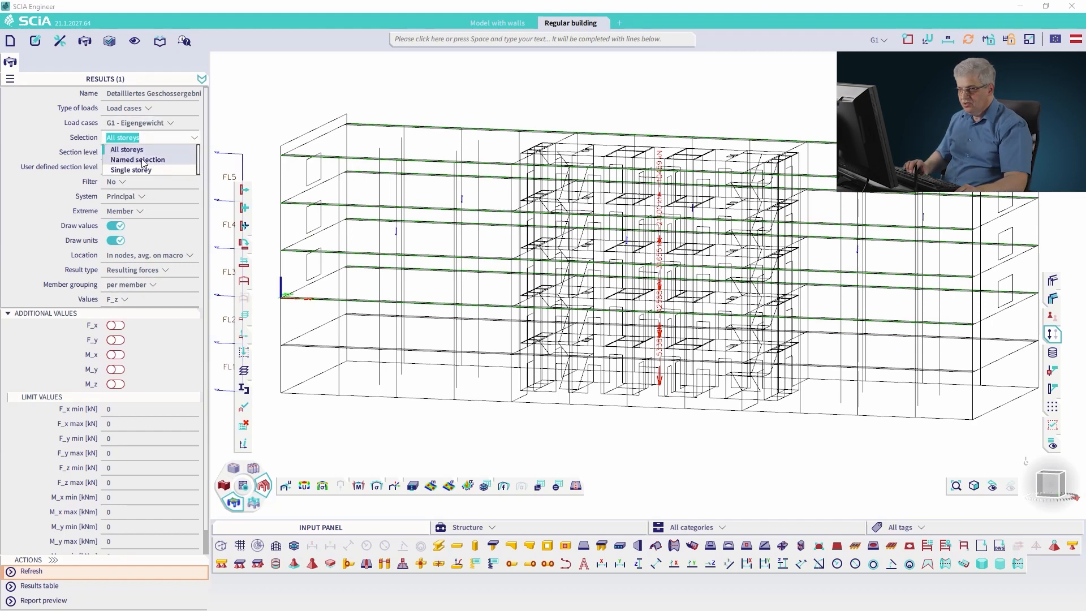
{"action": "left_click", "coordinate": [145, 171]}
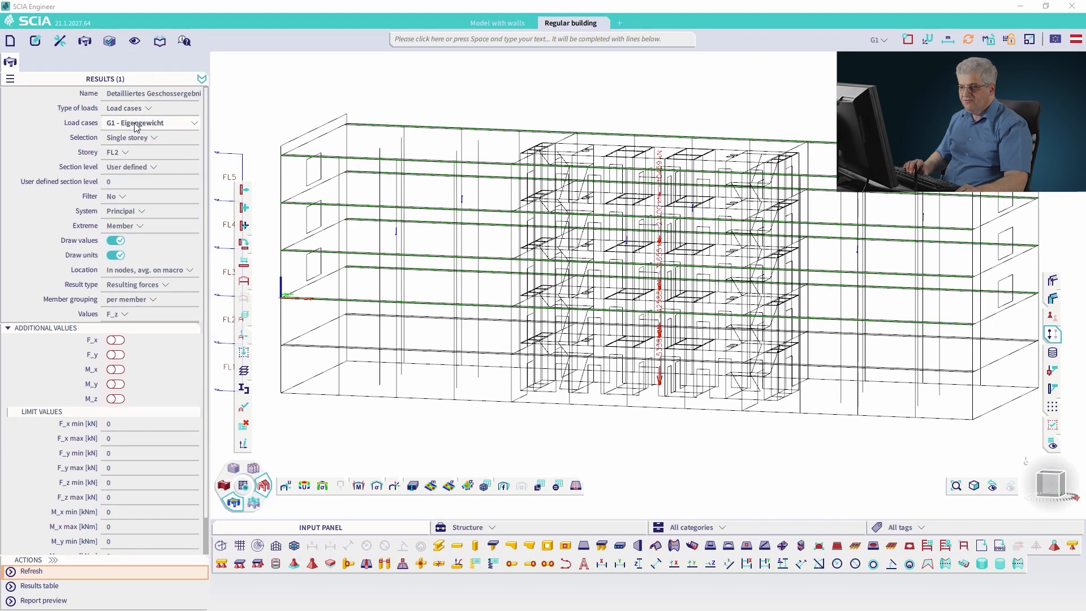
{"action": "left_click", "coordinate": [120, 315]}
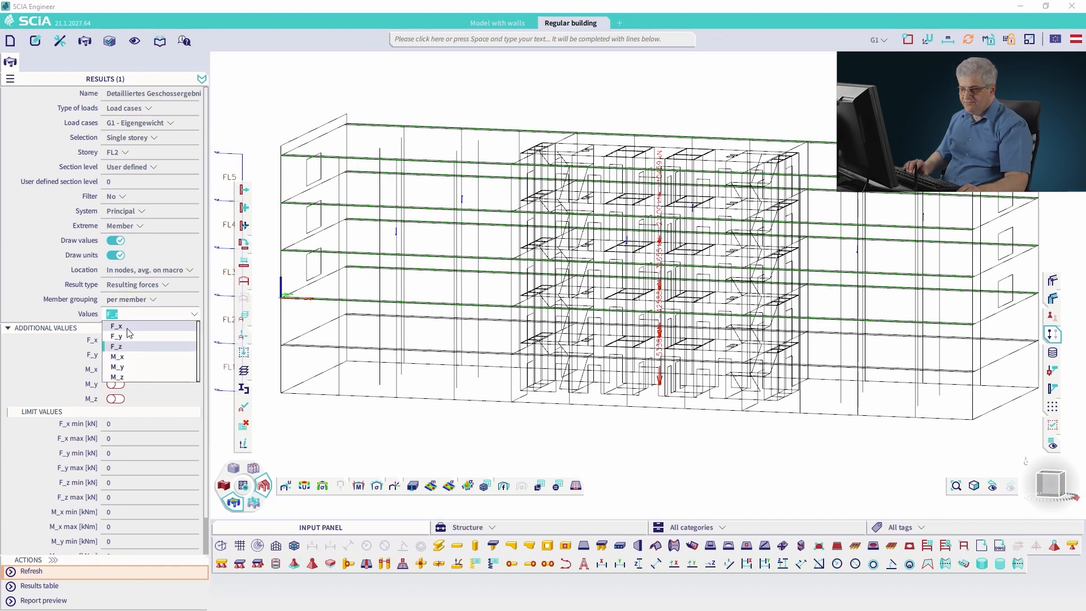
{"action": "left_click", "coordinate": [129, 329]}
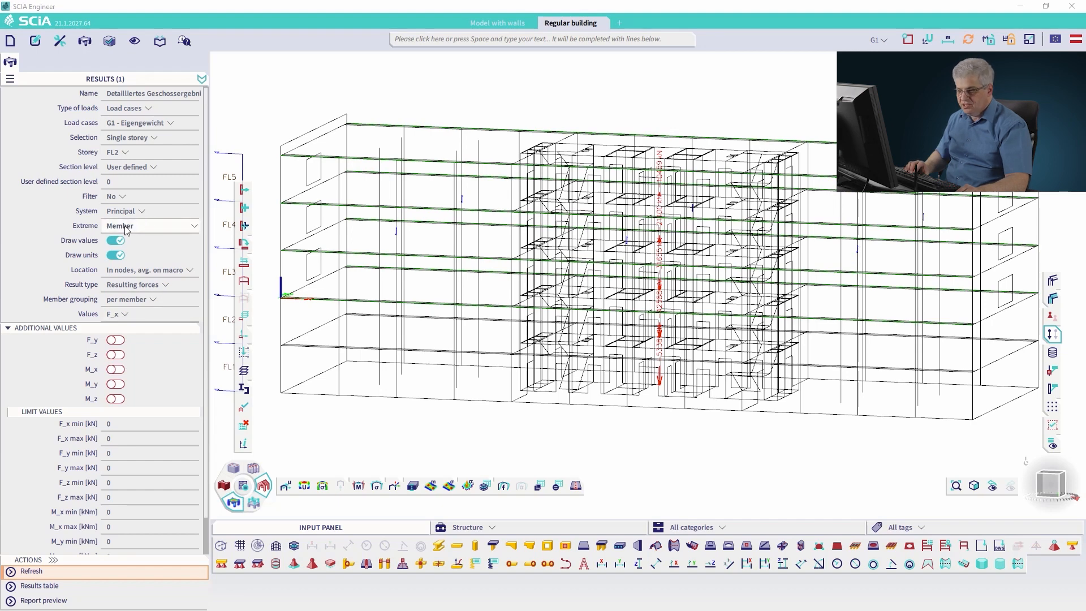
{"action": "left_click", "coordinate": [33, 572]}
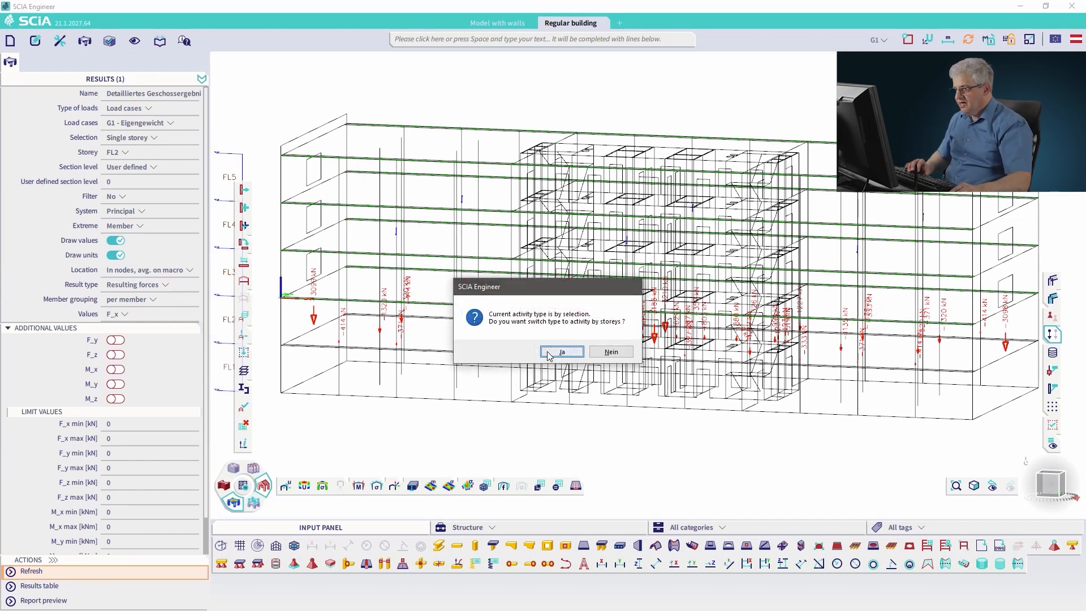
Step: Switch the display activity to storeys, with FL2 active and FL4 inactive, and redraw the results
{"action": "left_click", "coordinate": [561, 352]}
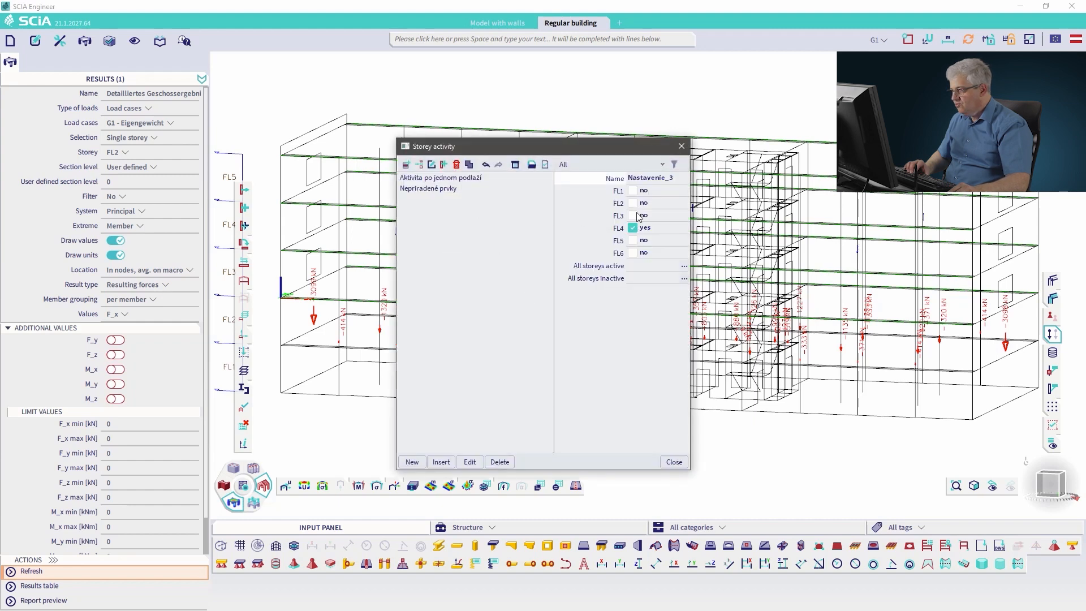
{"action": "left_click", "coordinate": [633, 203]}
{"action": "left_click", "coordinate": [632, 228]}
{"action": "left_click", "coordinate": [674, 461]}
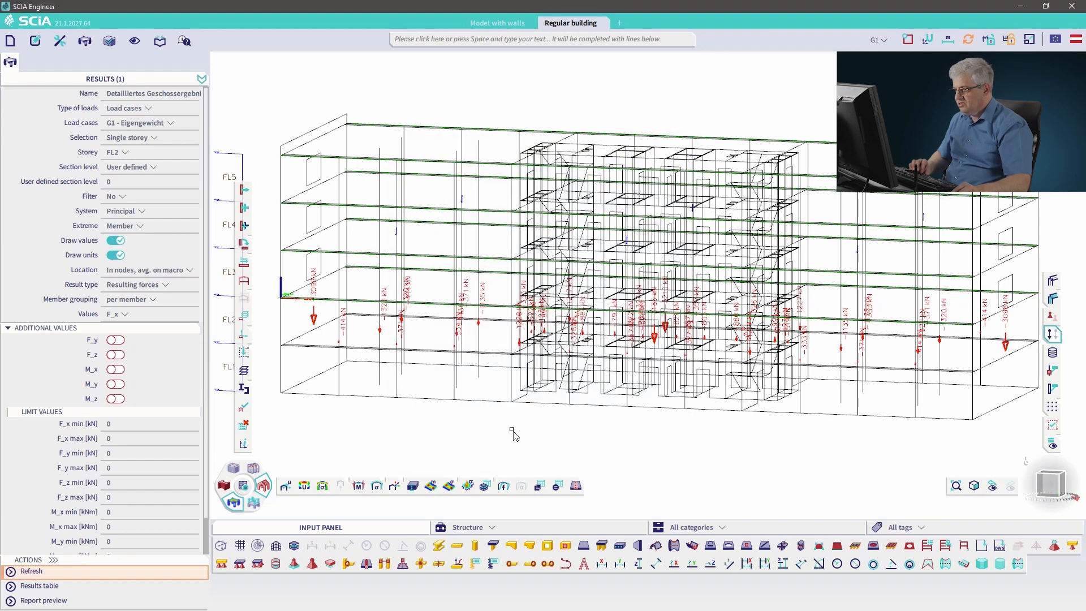
{"action": "right_click_drag", "start_coordinate": [511, 393], "coordinate": [507, 402], "text": "ctrl"}
{"action": "left_click", "coordinate": [97, 573]}
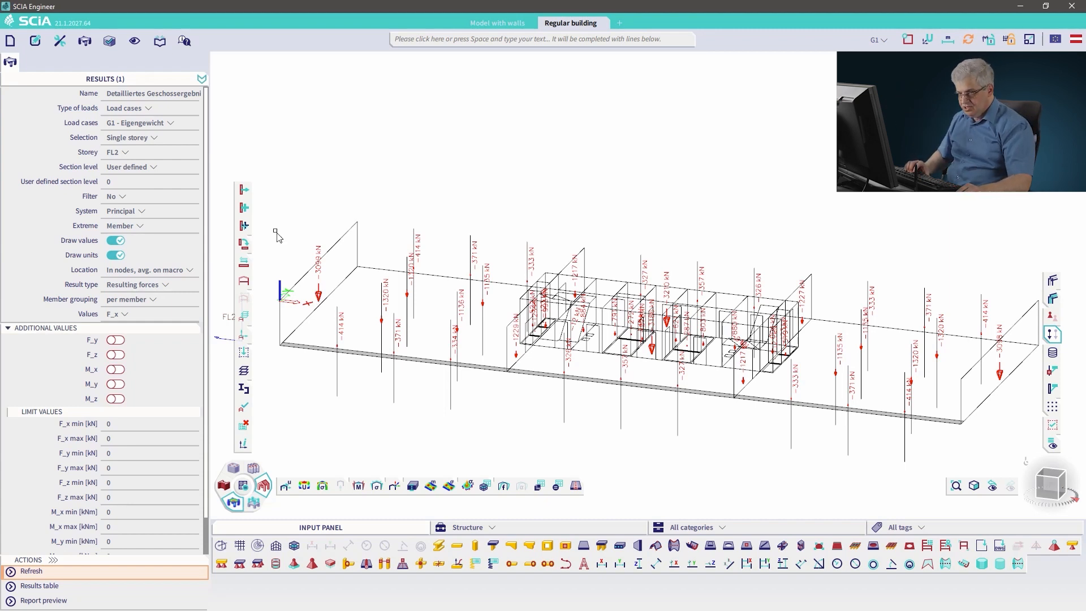
Step: Change the detailed storey result type to Internal forces with n_y as the slab value, and redraw the diagrams
{"action": "left_click", "coordinate": [145, 287]}
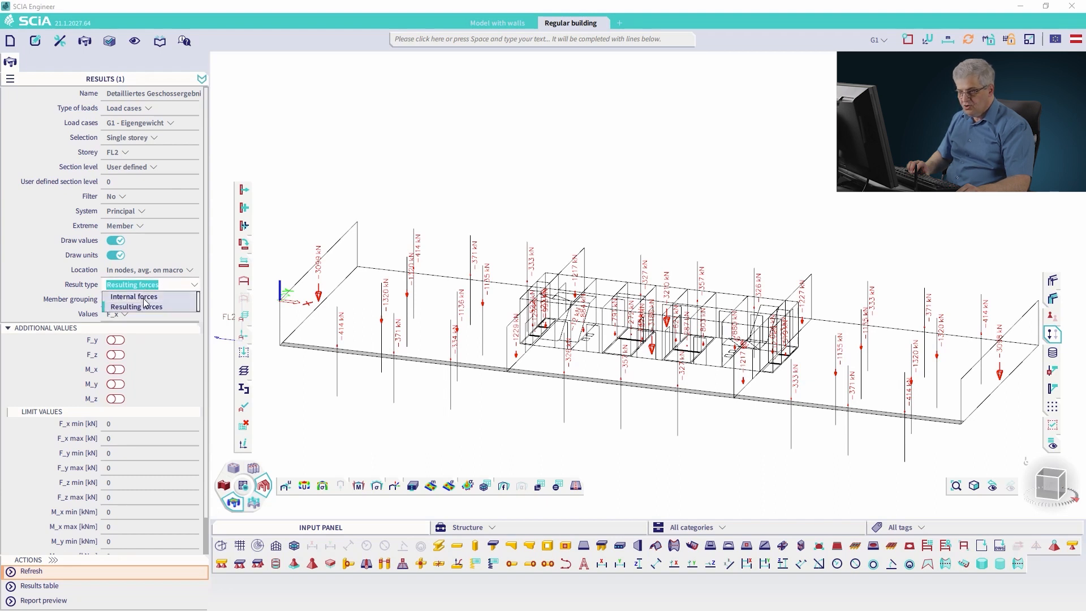
{"action": "left_click", "coordinate": [146, 296]}
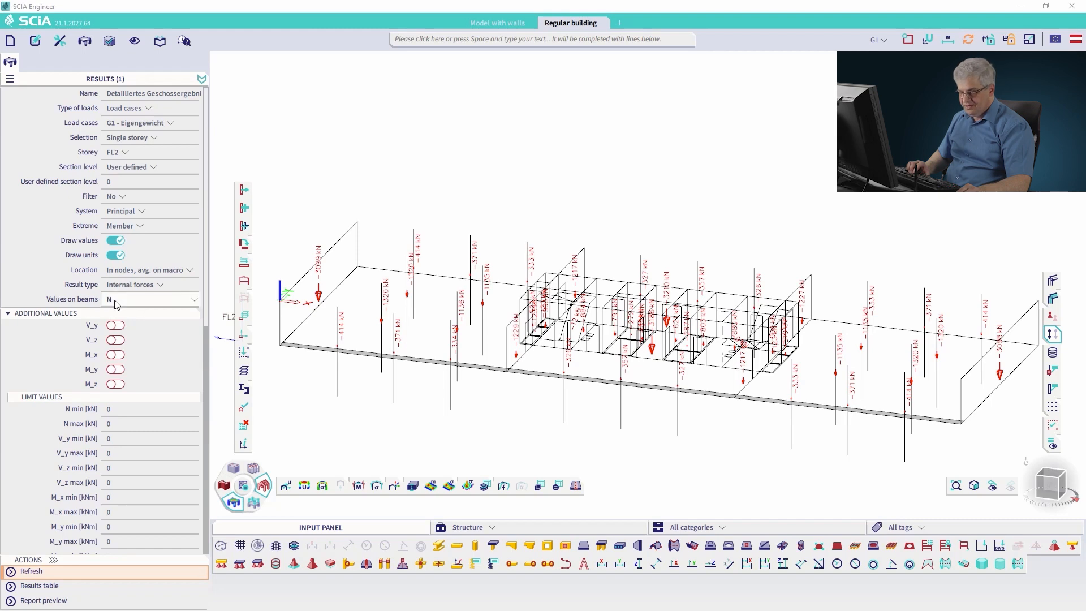
{"action": "left_click_drag", "start_coordinate": [209, 333], "coordinate": [215, 358]}
{"action": "scroll", "coordinate": [214, 368], "scroll_direction": "down", "scroll_amount": 4}
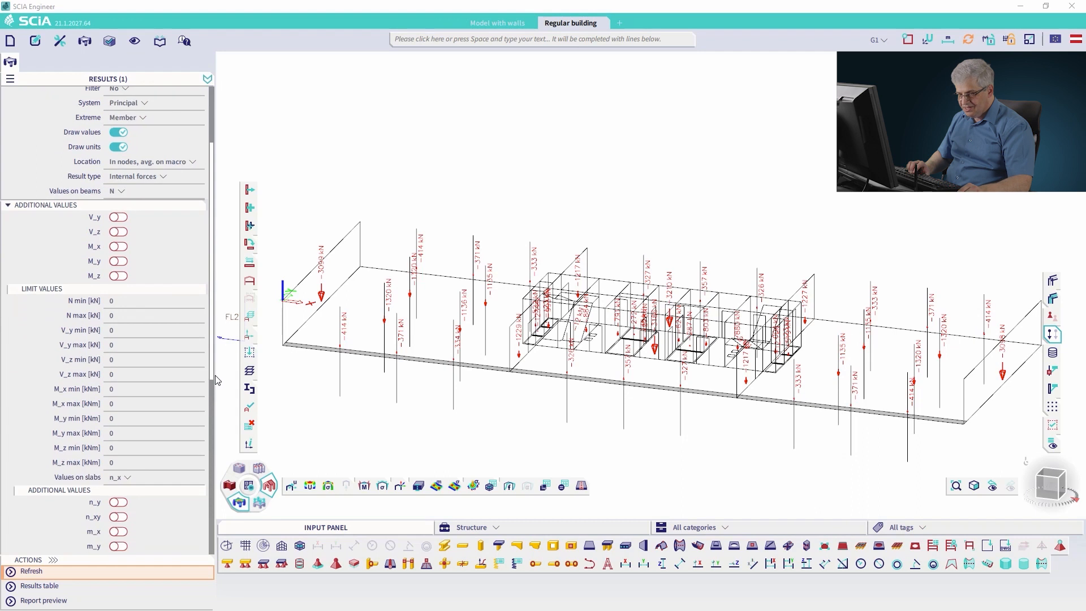
{"action": "left_click", "coordinate": [126, 481]}
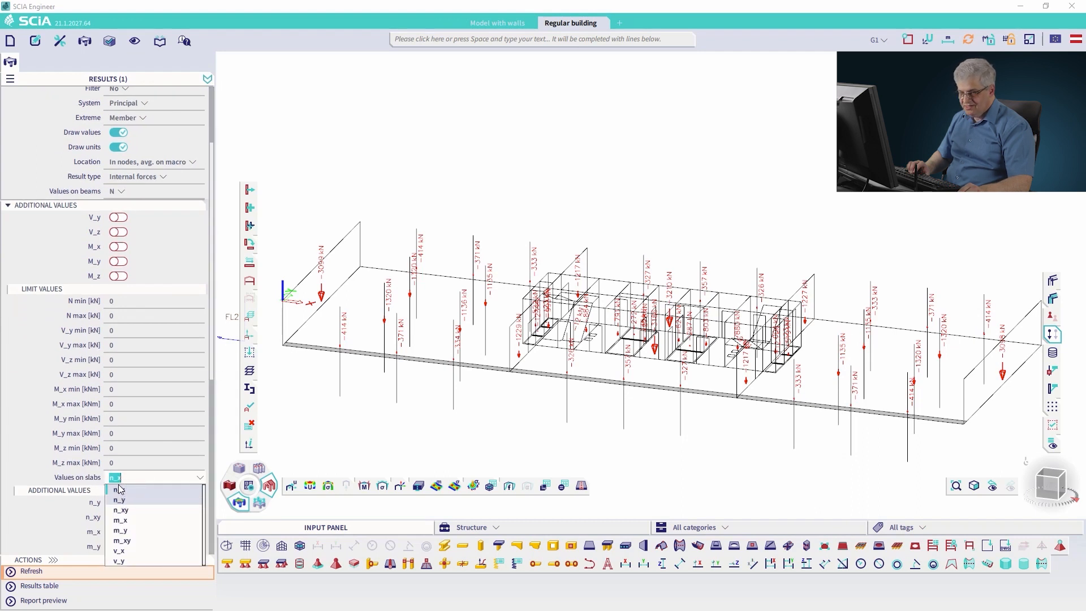
{"action": "left_click", "coordinate": [123, 501]}
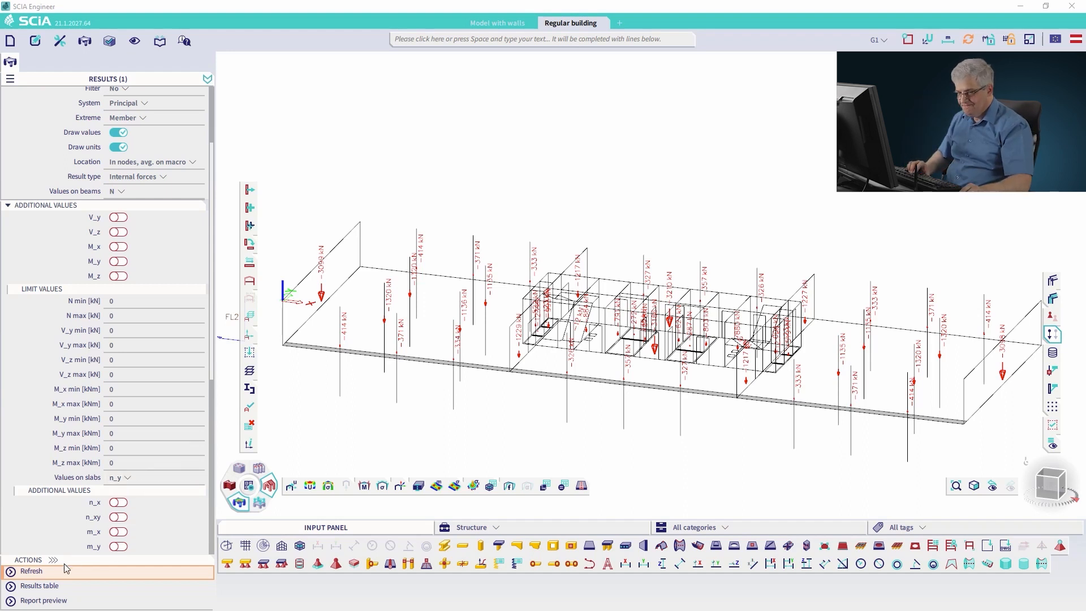
{"action": "left_click", "coordinate": [41, 571]}
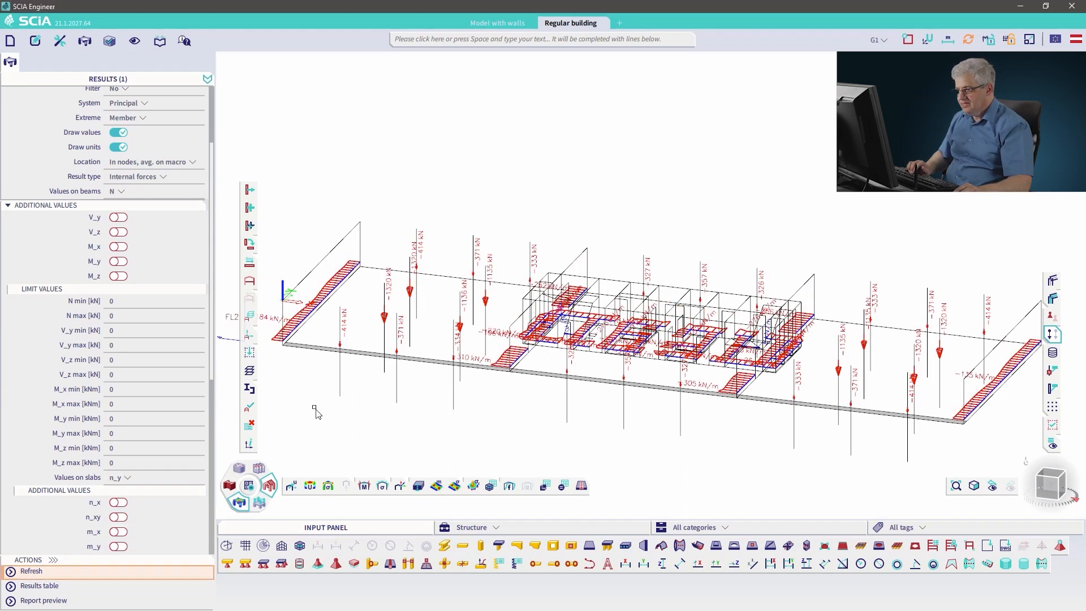
Step: Show storey FL2 in a top view and turn off the units on the result values
{"action": "left_click", "coordinate": [1051, 475]}
{"action": "scroll", "coordinate": [546, 331], "scroll_direction": "down", "scroll_amount": 2}
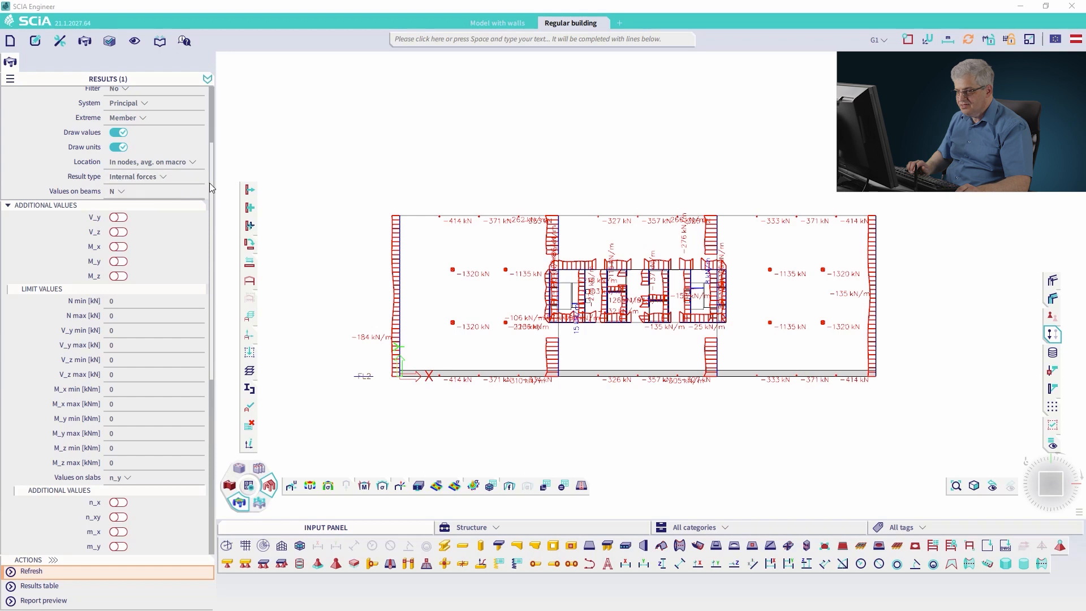
{"action": "left_click_drag", "start_coordinate": [212, 161], "coordinate": [212, 159]}
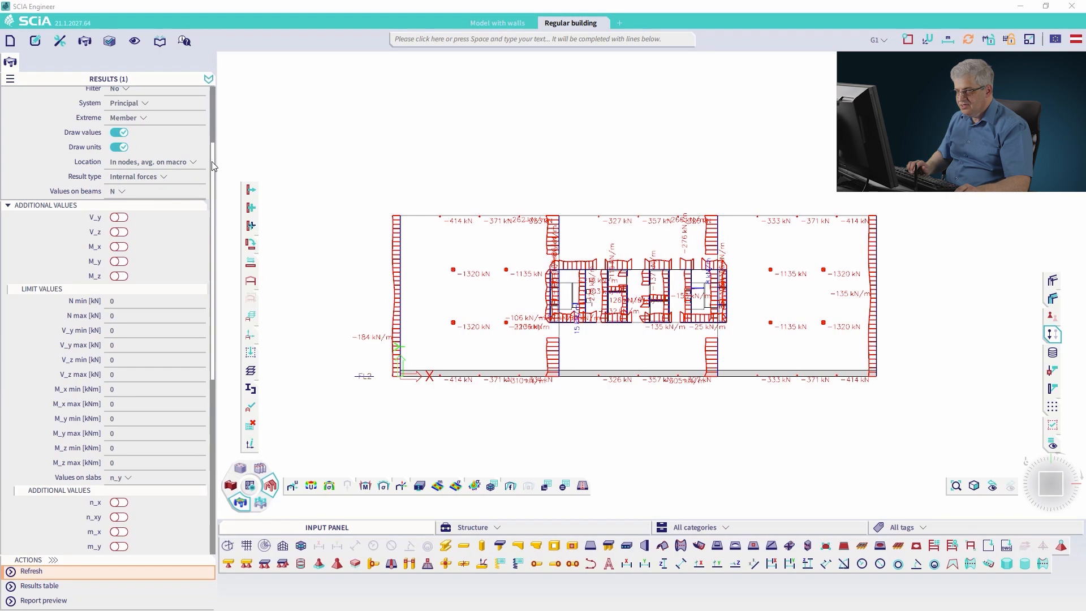
{"action": "scroll", "coordinate": [120, 238], "scroll_direction": "up", "scroll_amount": 3}
{"action": "left_click", "coordinate": [119, 248]}
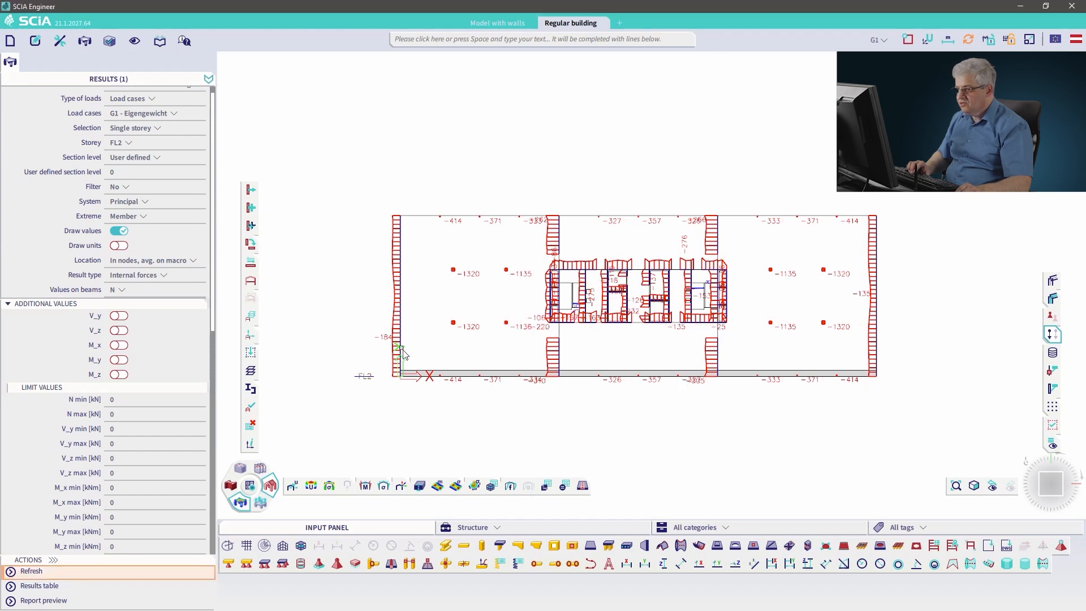
{"action": "scroll", "coordinate": [396, 353], "scroll_direction": "up", "scroll_amount": 2}
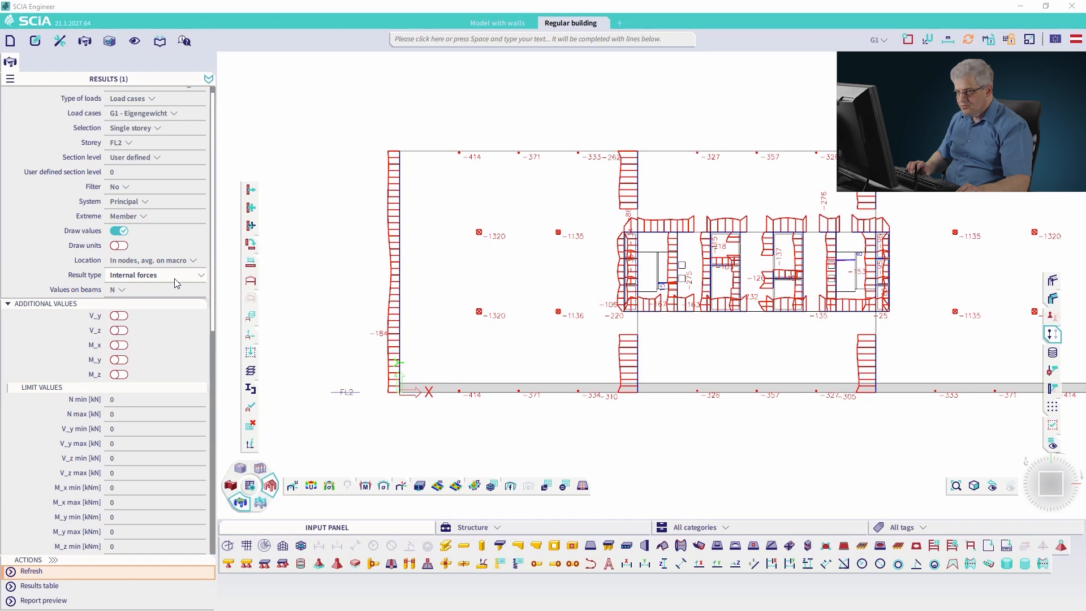
Step: Change the wall internal force diagram type to Trapezoidal
{"action": "left_click_drag", "start_coordinate": [213, 295], "coordinate": [214, 551]}
{"action": "left_click", "coordinate": [134, 501]}
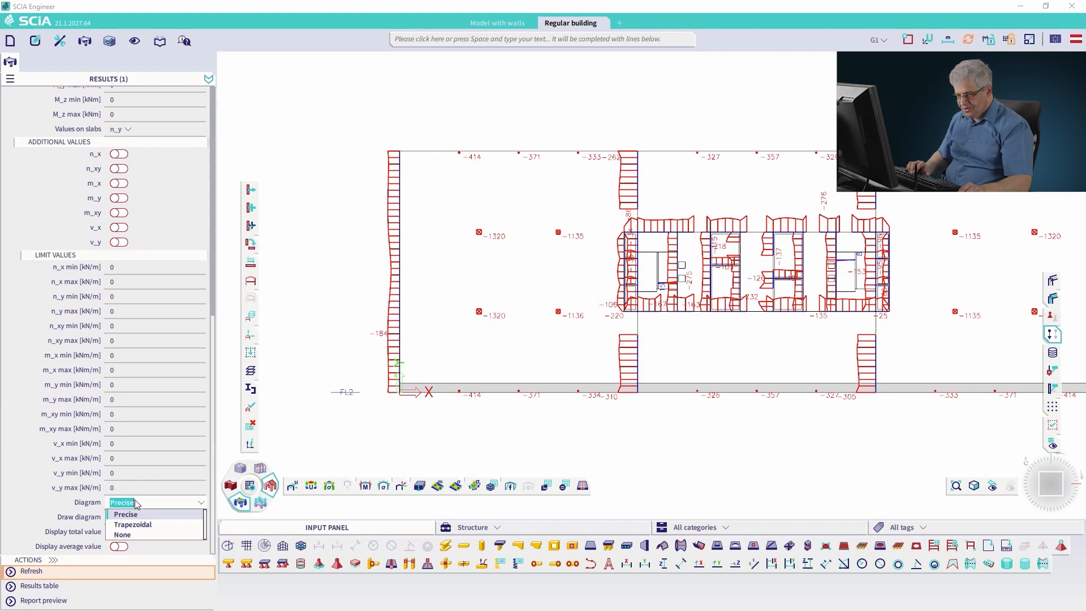
{"action": "left_click", "coordinate": [157, 523]}
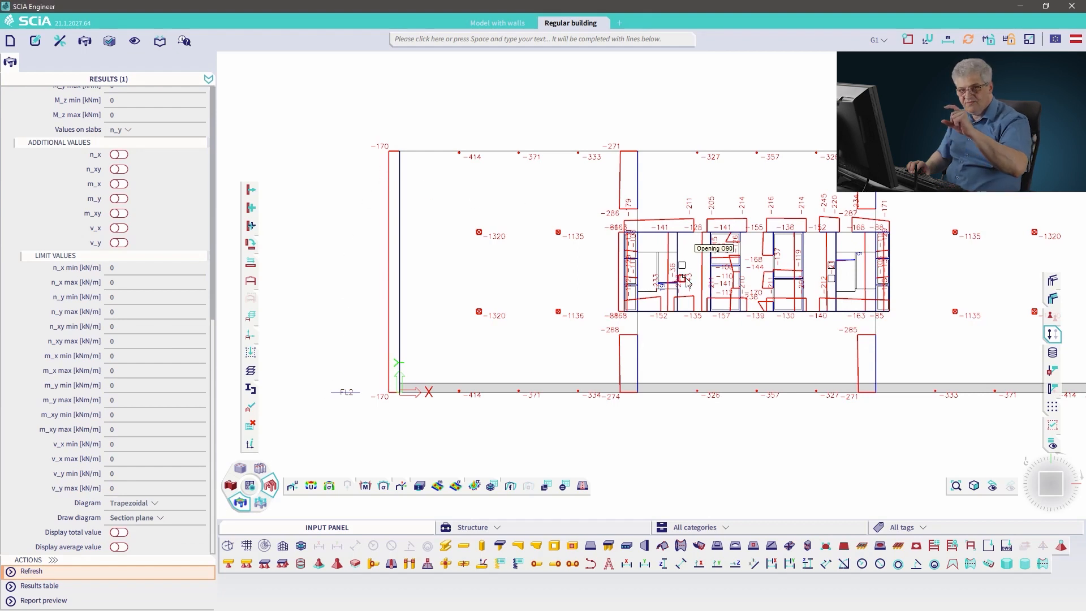
Step: Set the diagram type to None, turn on the average value display, and redraw the FL2 results for a 3D view
{"action": "left_click", "coordinate": [131, 502]}
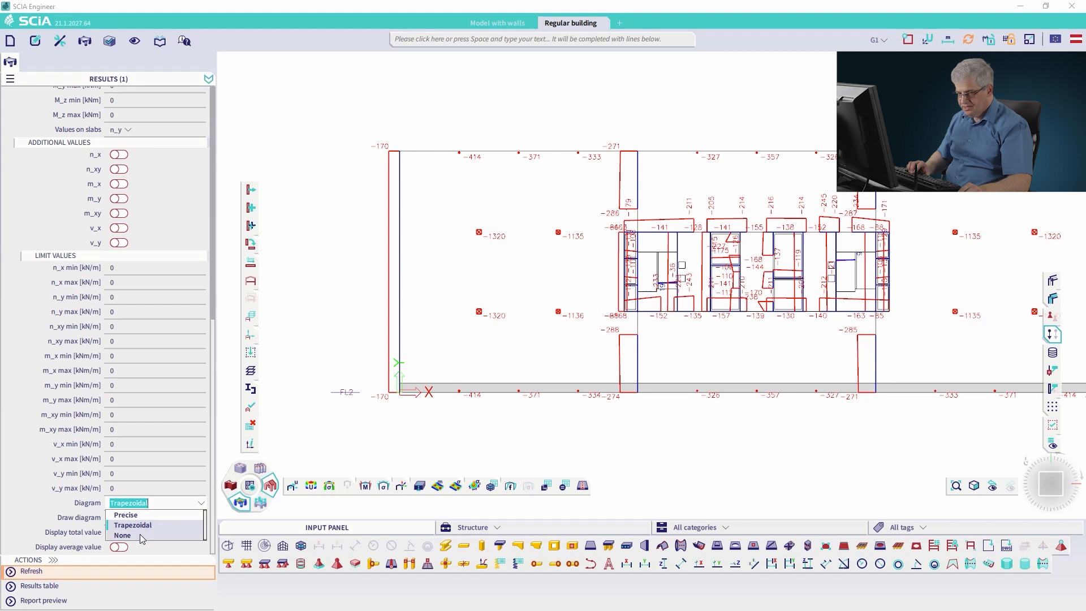
{"action": "left_click", "coordinate": [142, 536]}
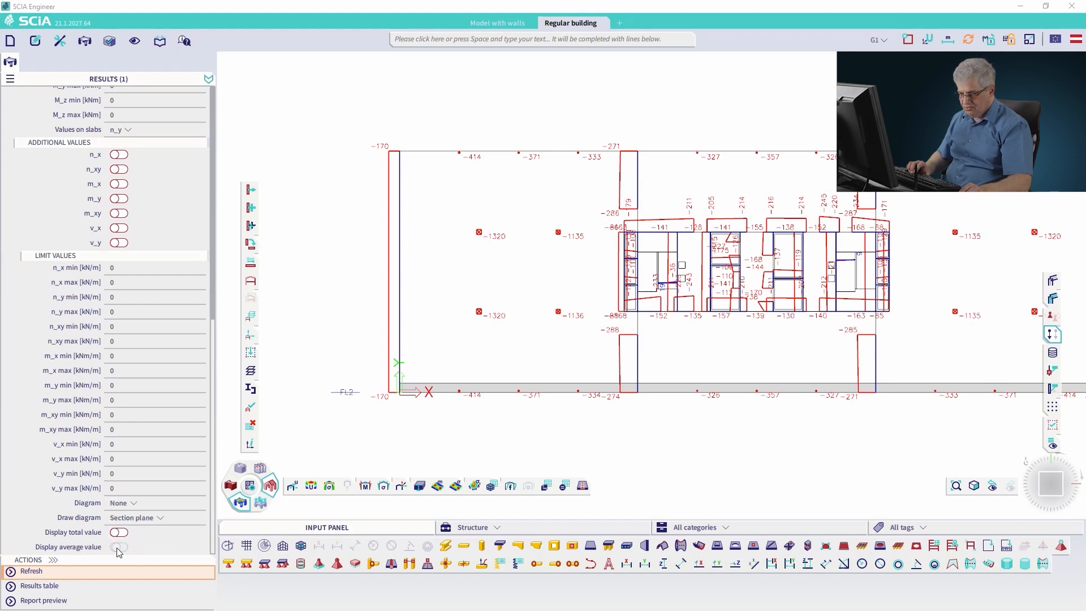
{"action": "left_click", "coordinate": [118, 547]}
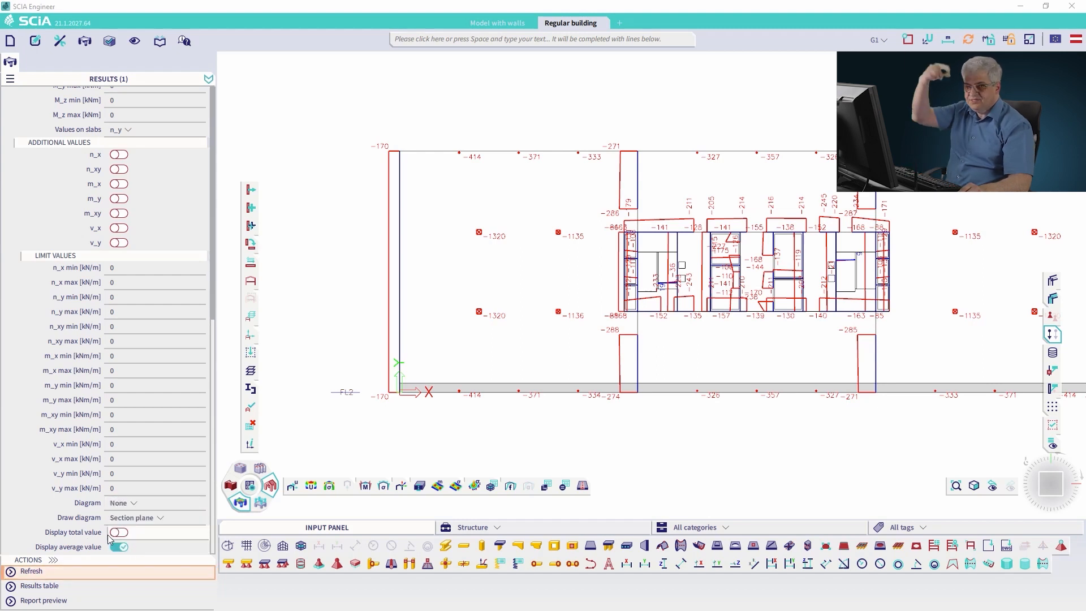
{"action": "left_click", "coordinate": [40, 571]}
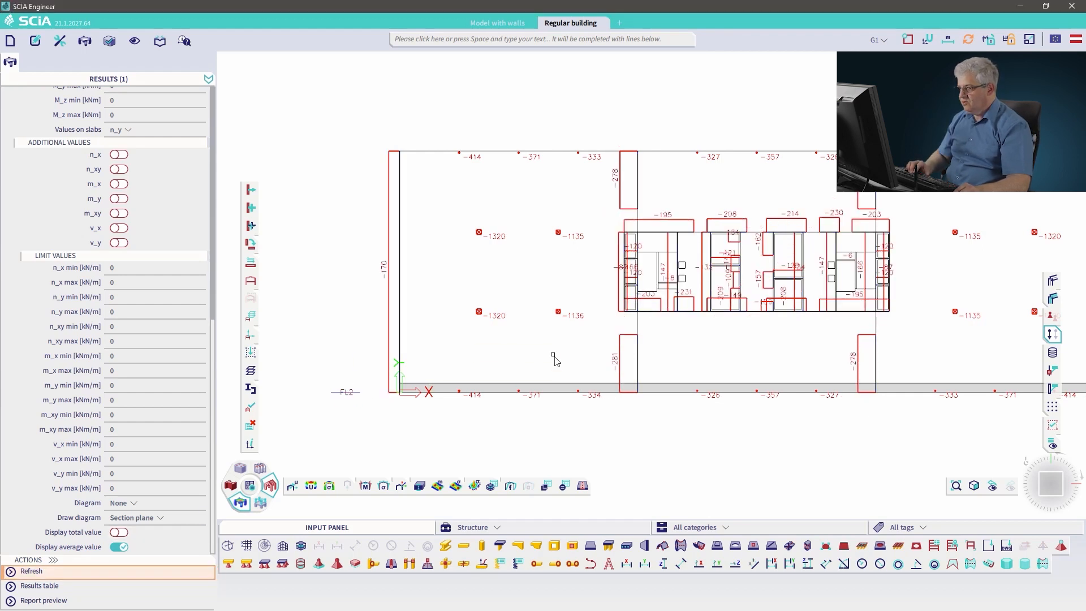
{"action": "middle_click_drag", "start_coordinate": [556, 361], "coordinate": [448, 354]}
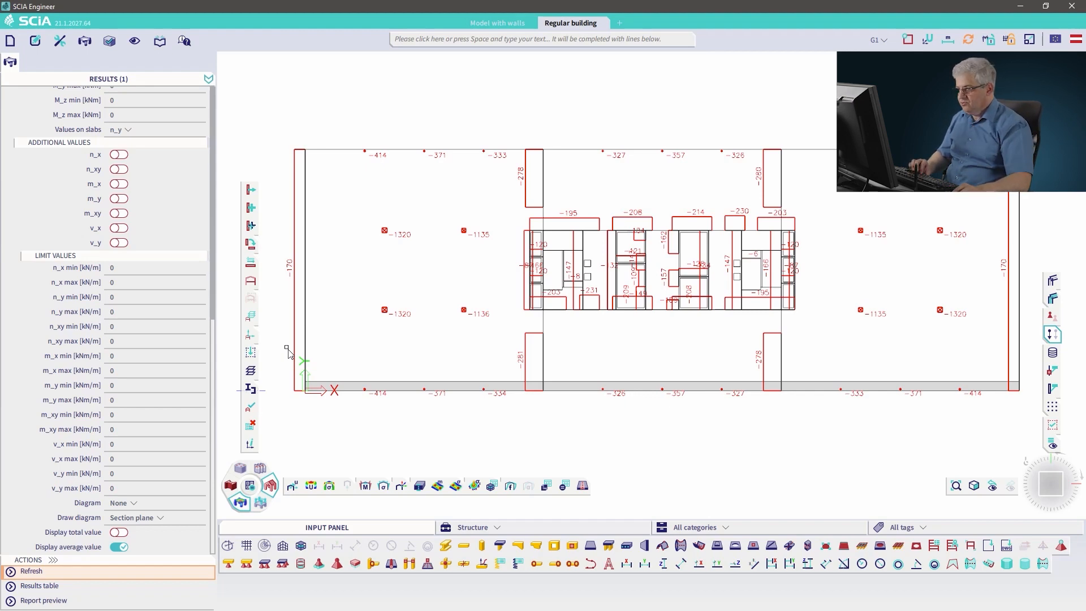
{"action": "right_click_drag", "start_coordinate": [386, 345], "coordinate": [370, 309], "text": "ctrl"}
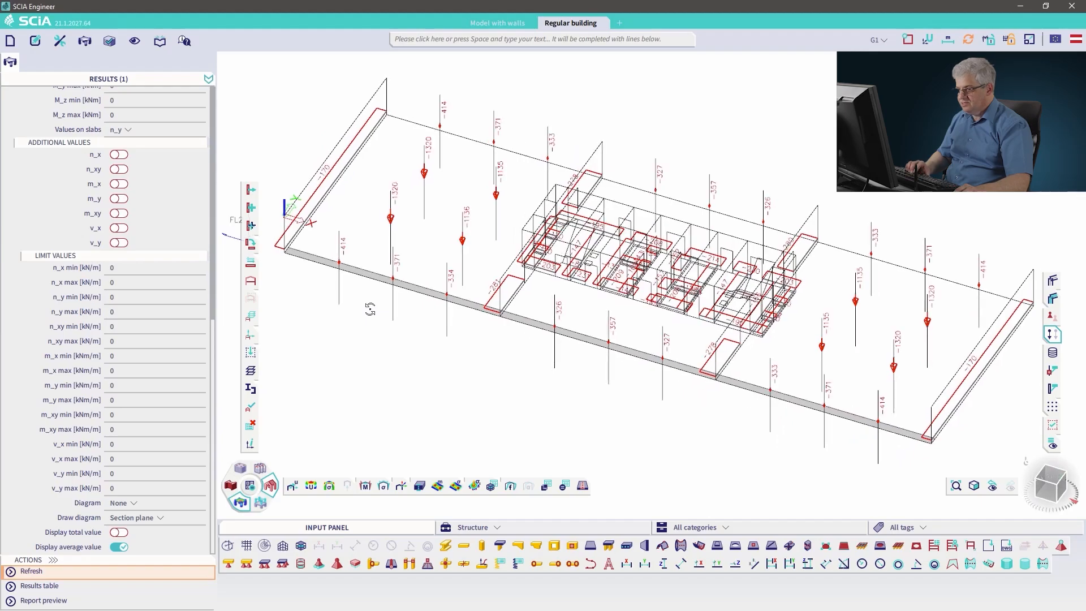